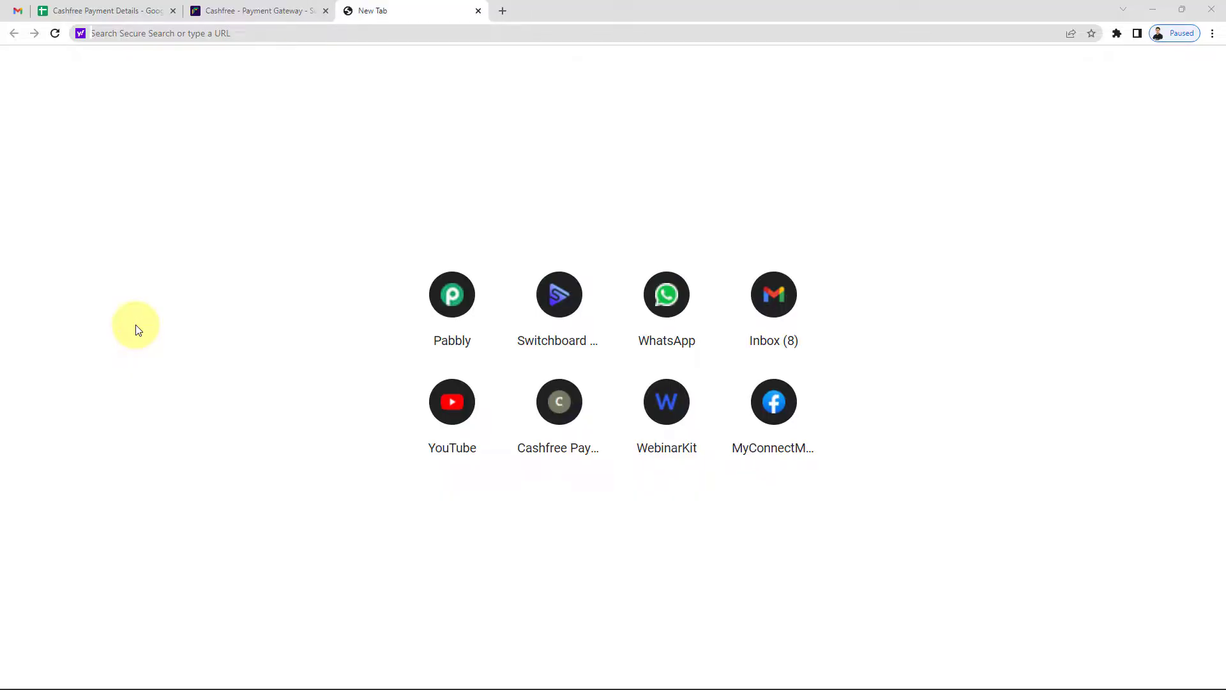
Go to the Pabbly website, sign in, and launch Pabbly Connect from the apps list.
{"action": "left_click", "coordinate": [249, 37]}
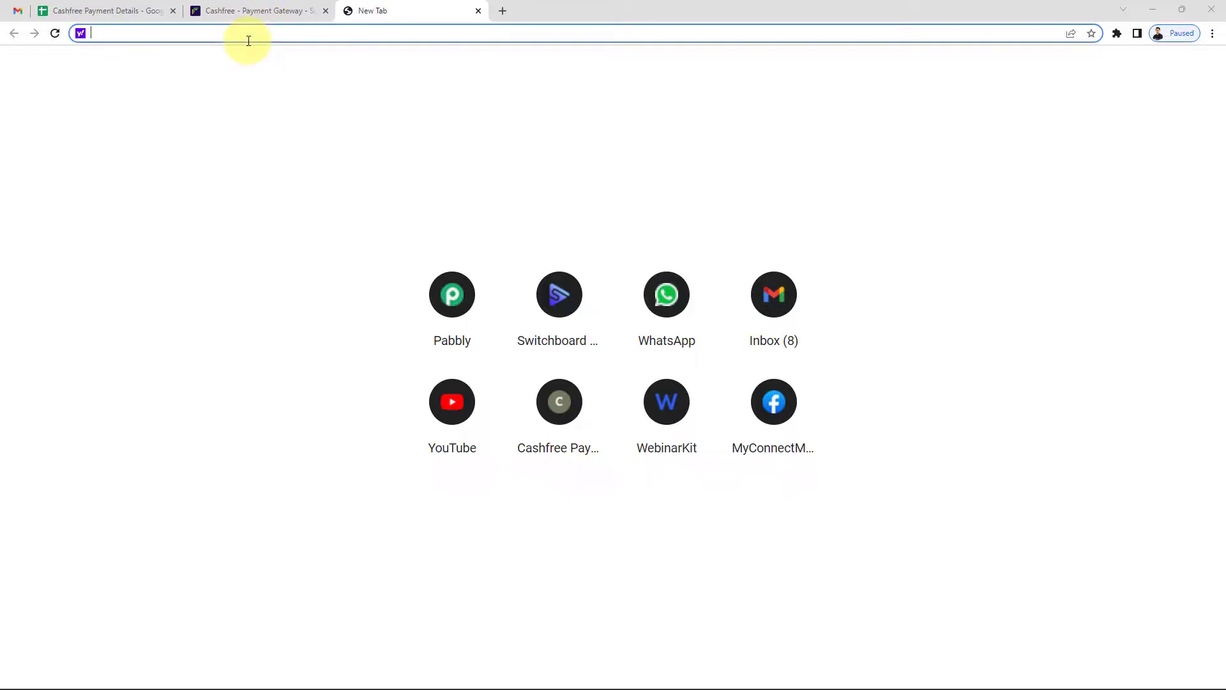
{"action": "type", "text": "pabb"}
{"action": "key", "text": "Return"}
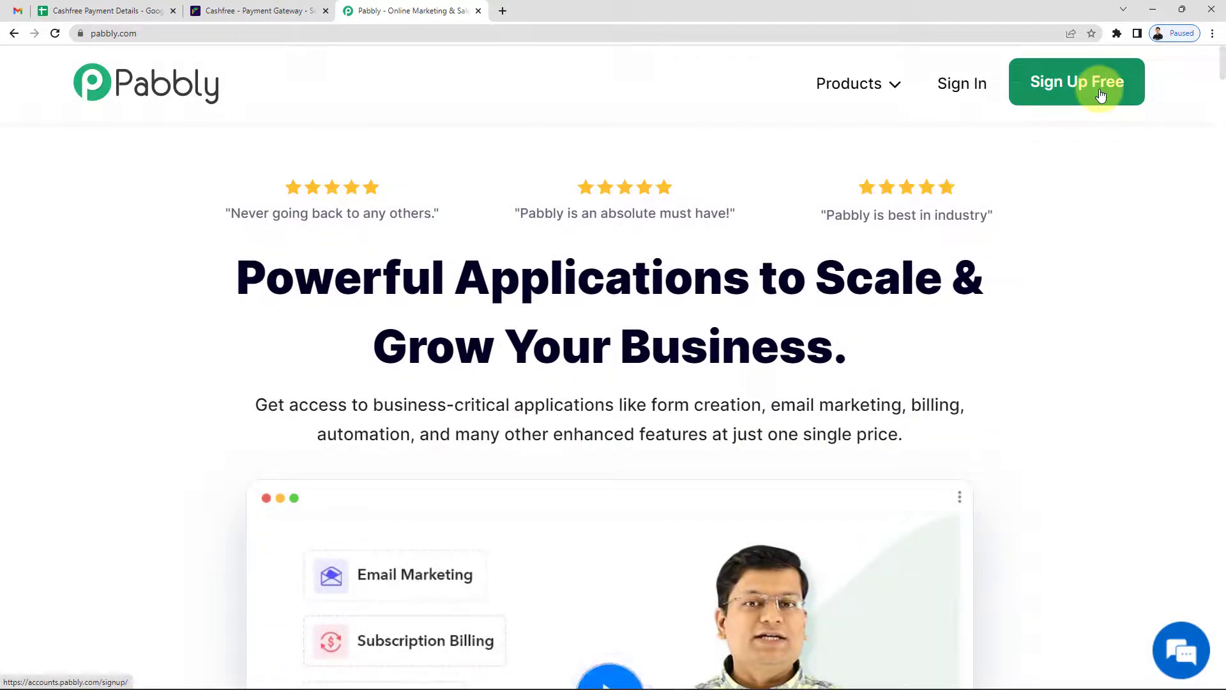
{"action": "left_click", "coordinate": [981, 93]}
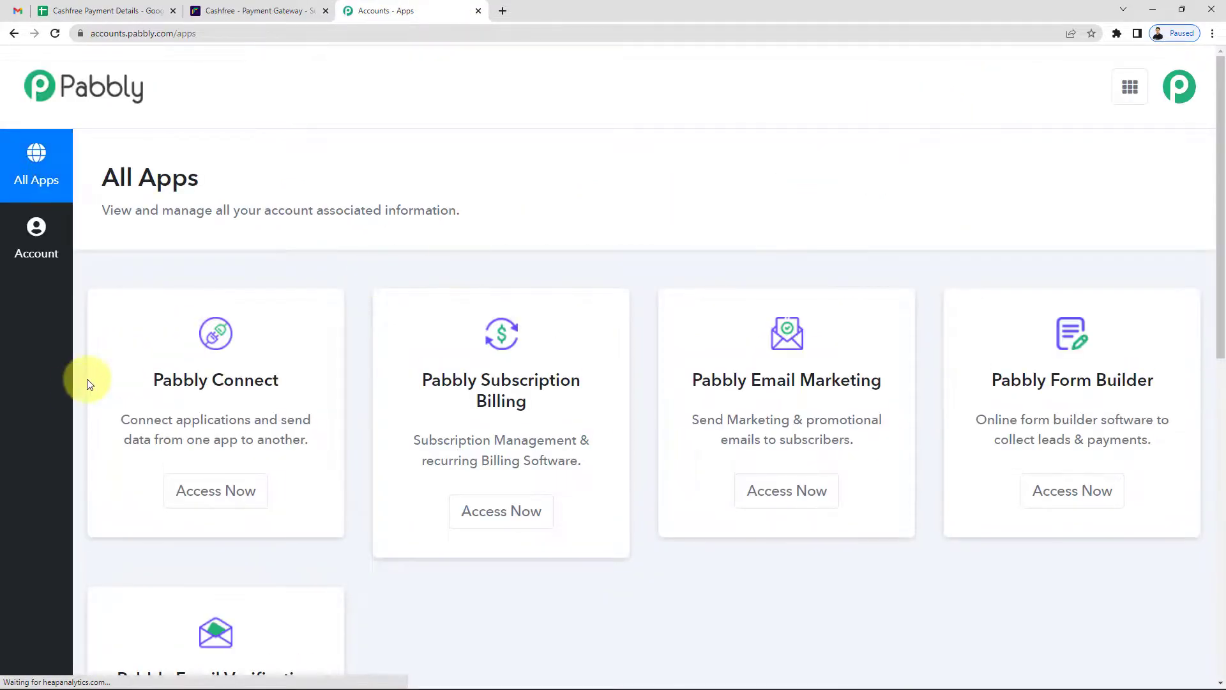
{"action": "left_click_drag", "start_coordinate": [179, 380], "coordinate": [274, 379]}
{"action": "left_click", "coordinate": [240, 492]}
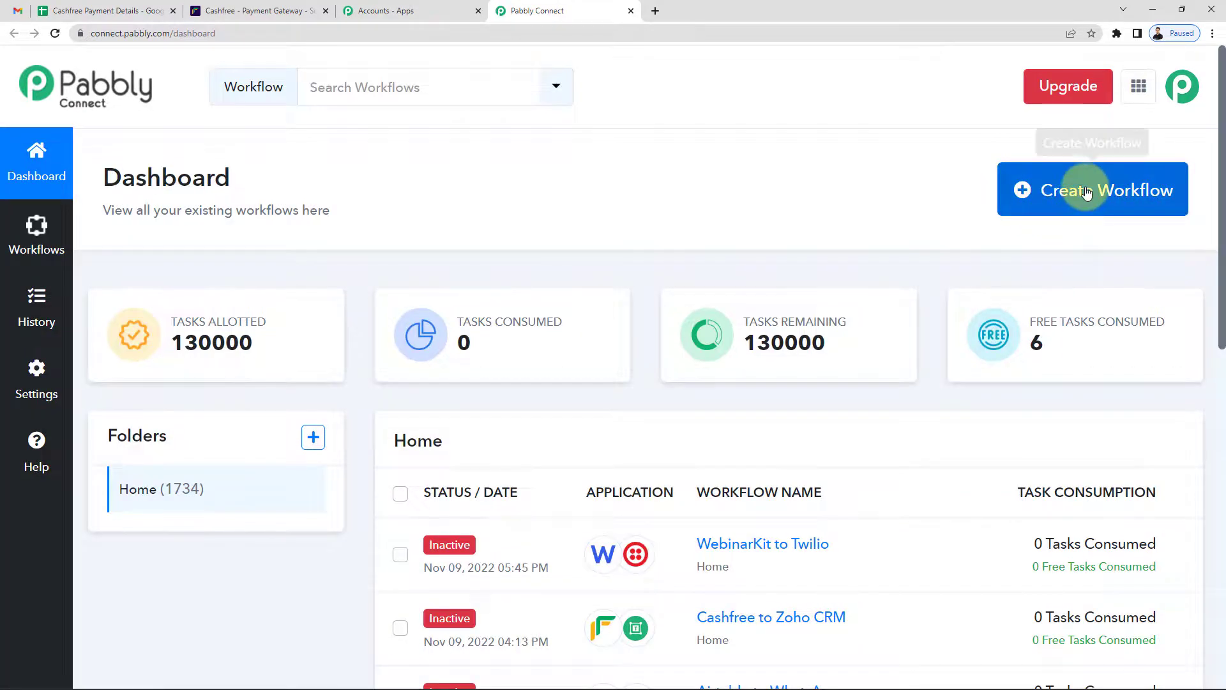
Start a new workflow and name it 'Cashfree to Google Sheets'.
{"action": "left_click", "coordinate": [1086, 192]}
{"action": "left_click", "coordinate": [455, 378]}
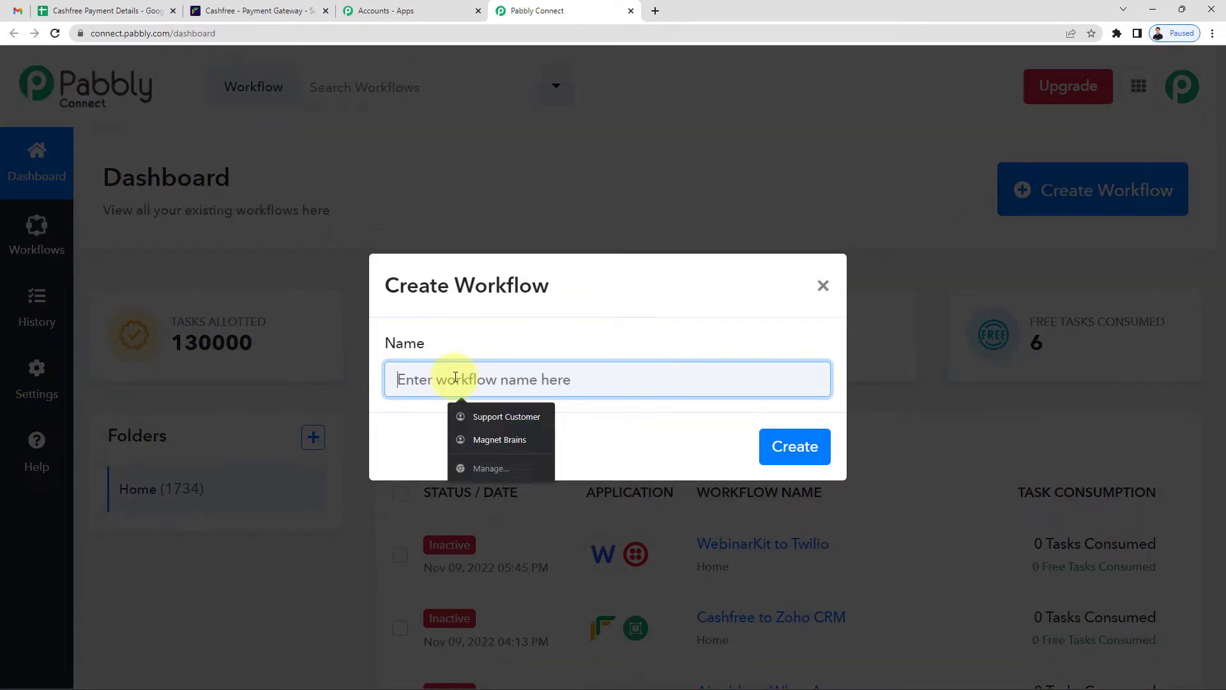
{"action": "type", "text": "Cashfree to Google Sheets"}
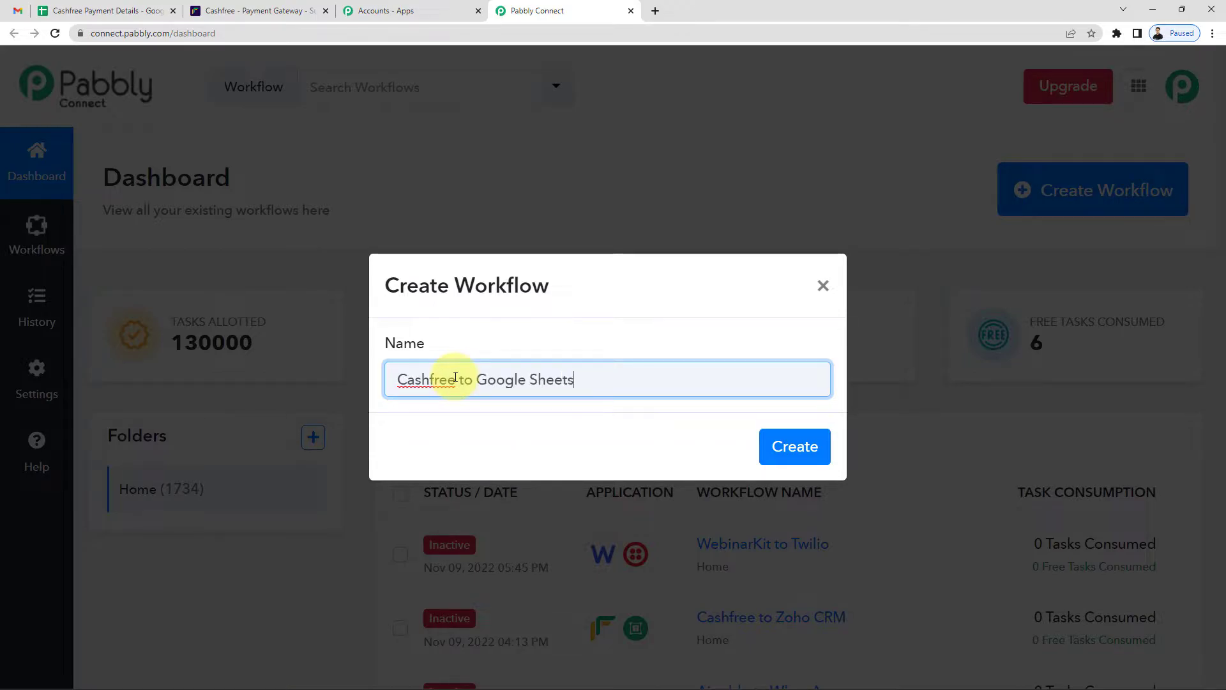
{"action": "key", "text": "Return"}
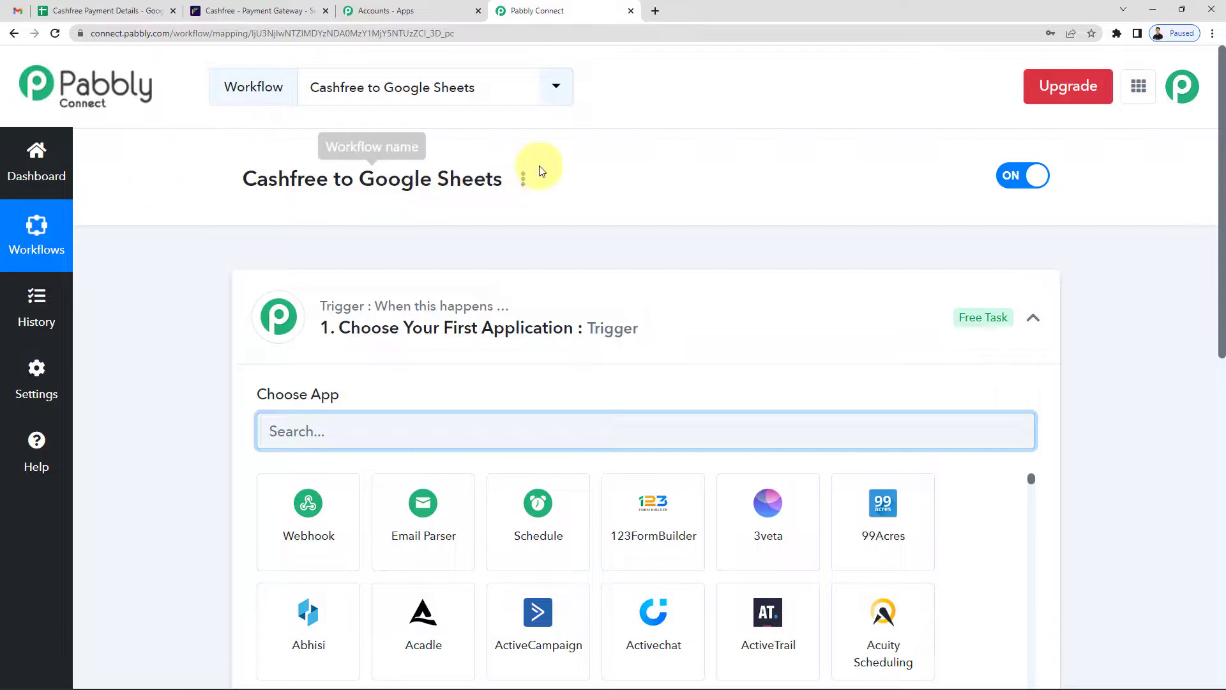
Collapse the trigger step's app list and switch to the Cashfree Payment Details spreadsheet.
{"action": "left_click", "coordinate": [515, 327]}
{"action": "mouse_move", "coordinate": [454, 328]}
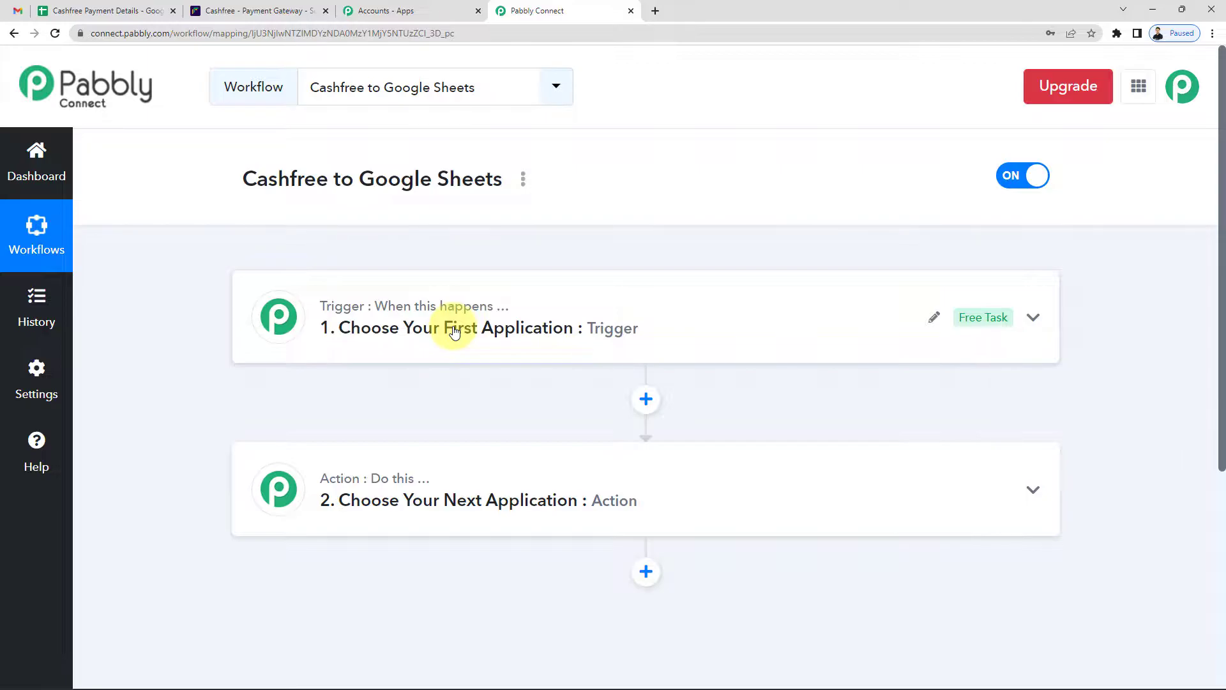
{"action": "left_click", "coordinate": [64, 9]}
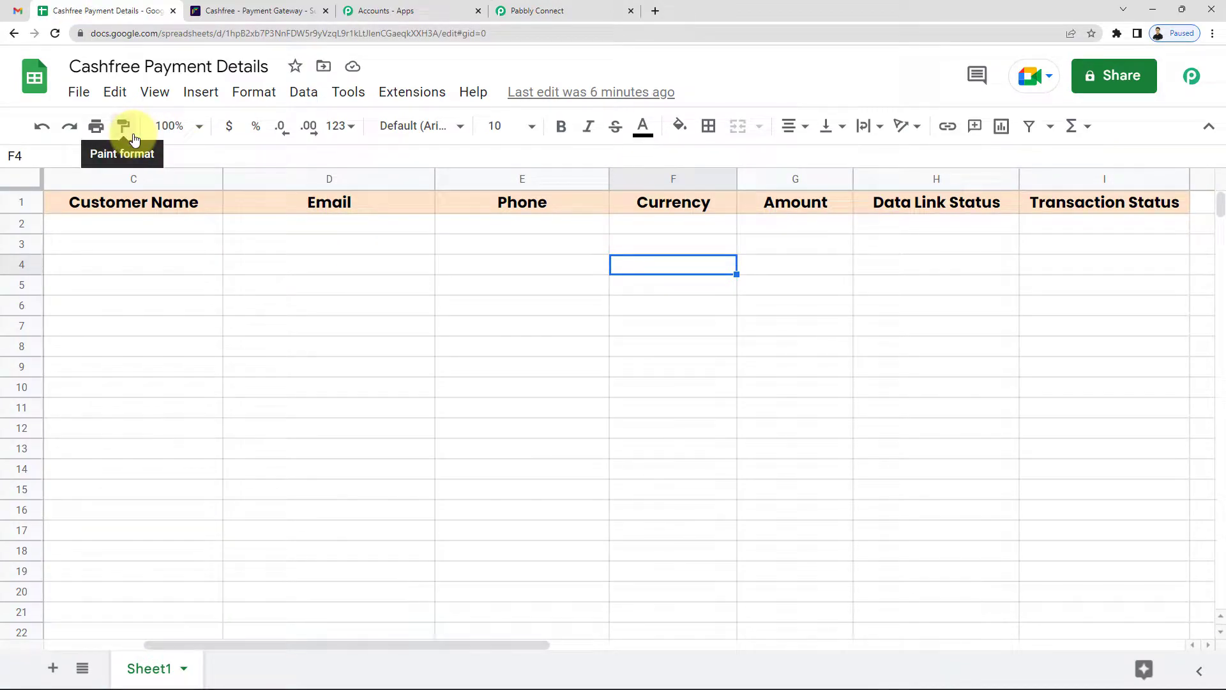
Check the empty rows beneath the Customer Name through Transaction Status headers.
{"action": "left_click", "coordinate": [140, 225]}
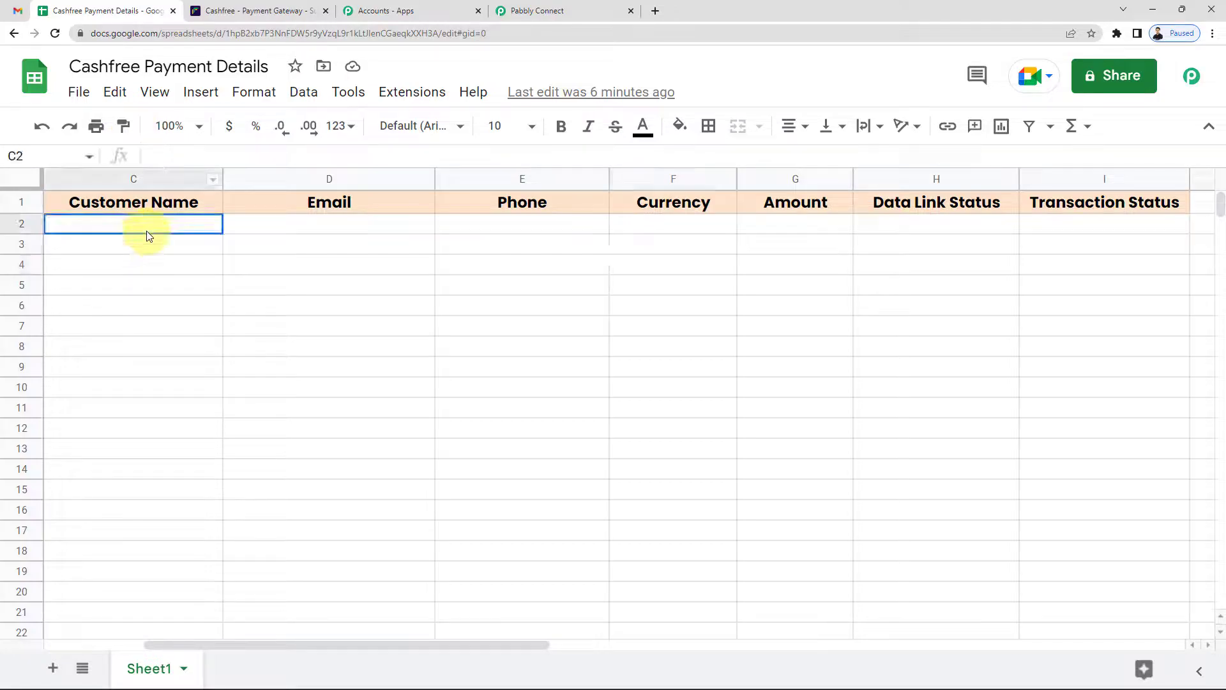
{"action": "left_click", "coordinate": [485, 243]}
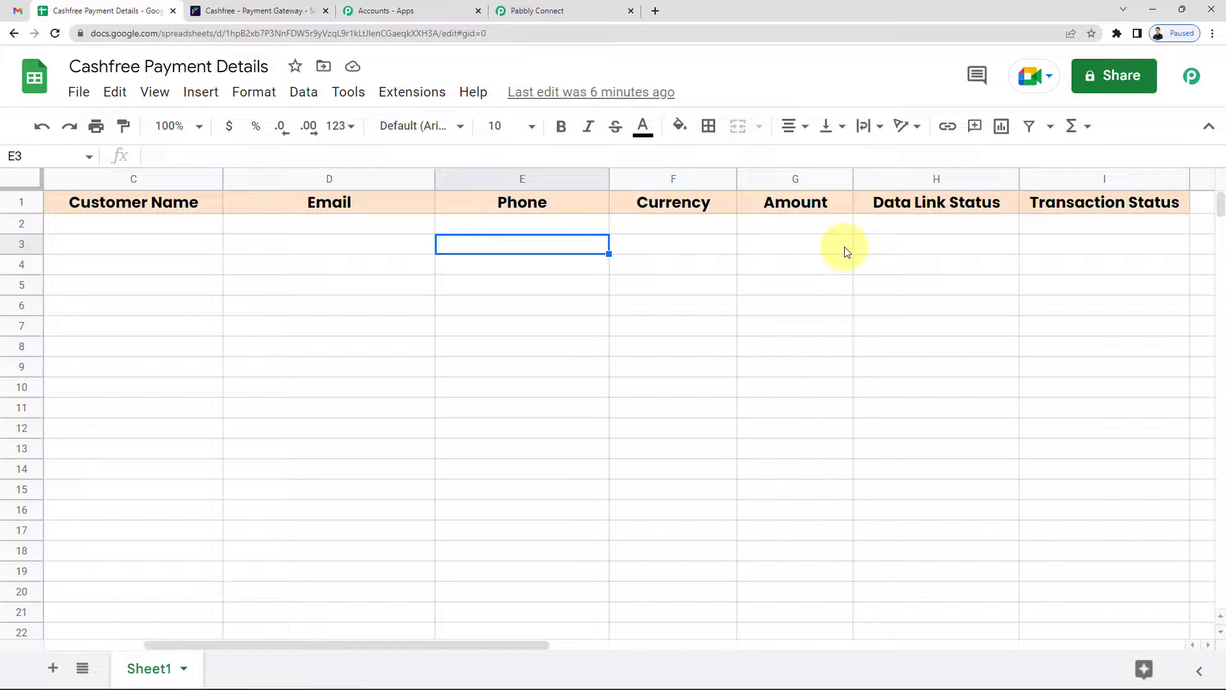
Back in the workflow, pick Cashfree as the trigger app.
{"action": "left_click", "coordinate": [517, 11]}
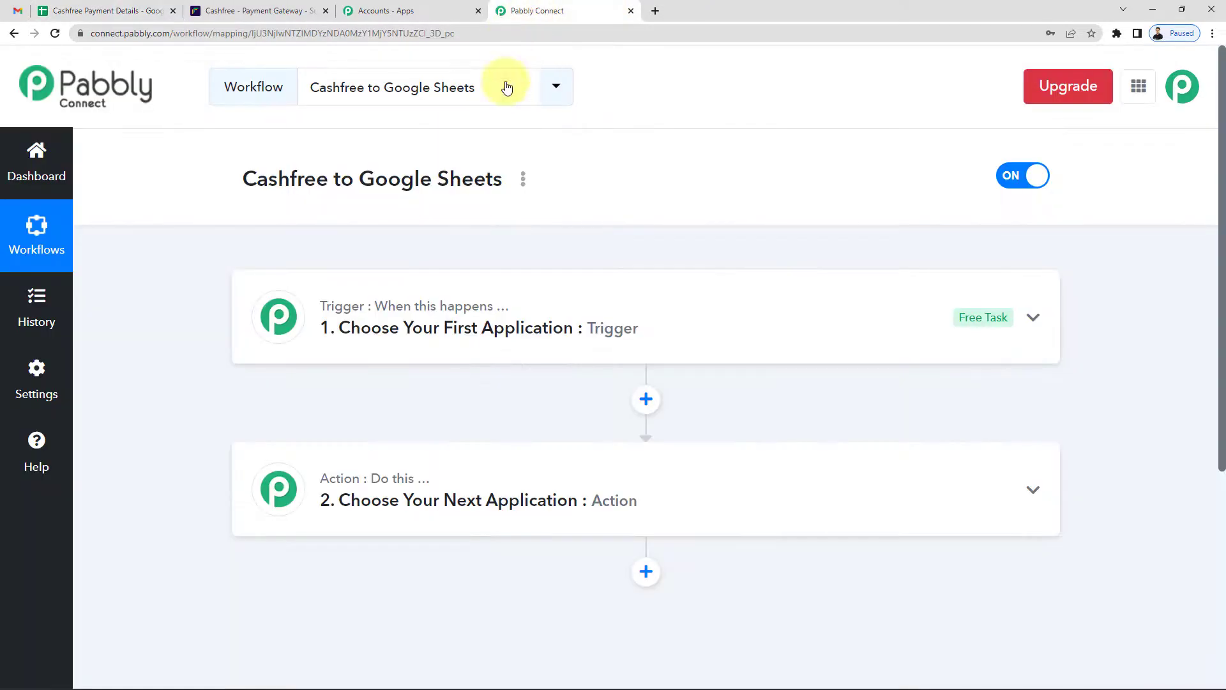
{"action": "left_click", "coordinate": [383, 332]}
{"action": "left_click", "coordinate": [298, 426]}
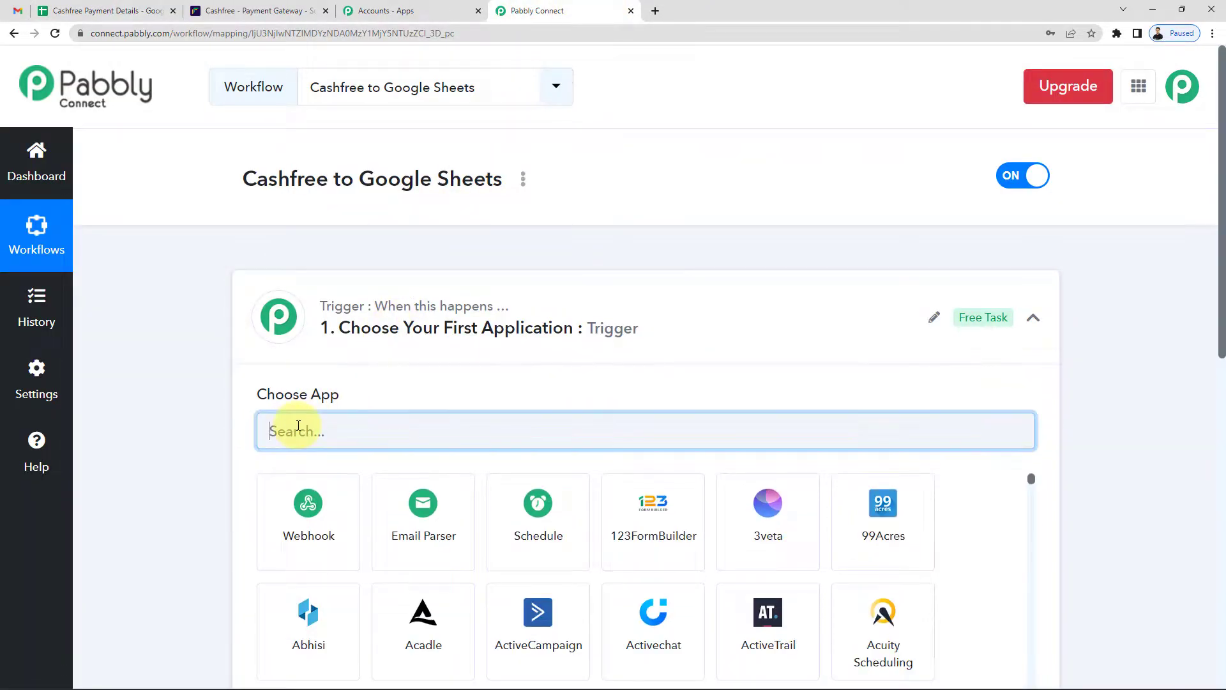
{"action": "type", "text": "Cas"}
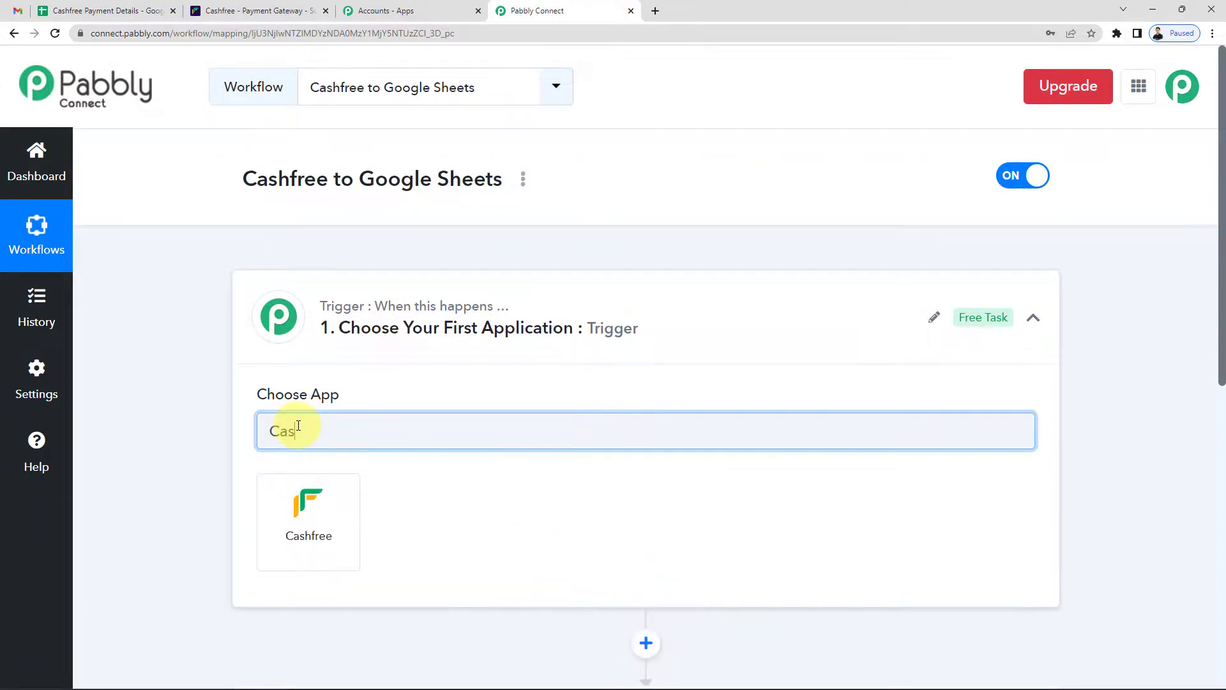
{"action": "left_click", "coordinate": [301, 519]}
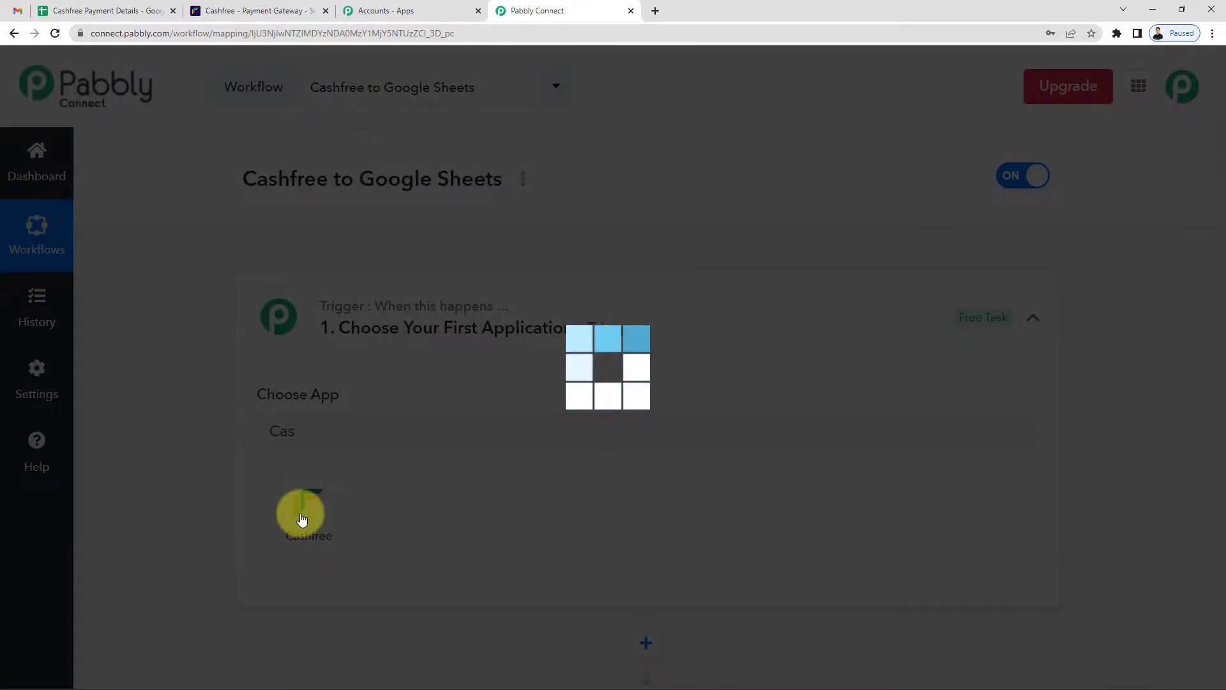
Choose the Payment via Link trigger event and copy the generated webhook URL.
{"action": "scroll", "coordinate": [296, 515], "scroll_direction": "down", "scroll_amount": 3}
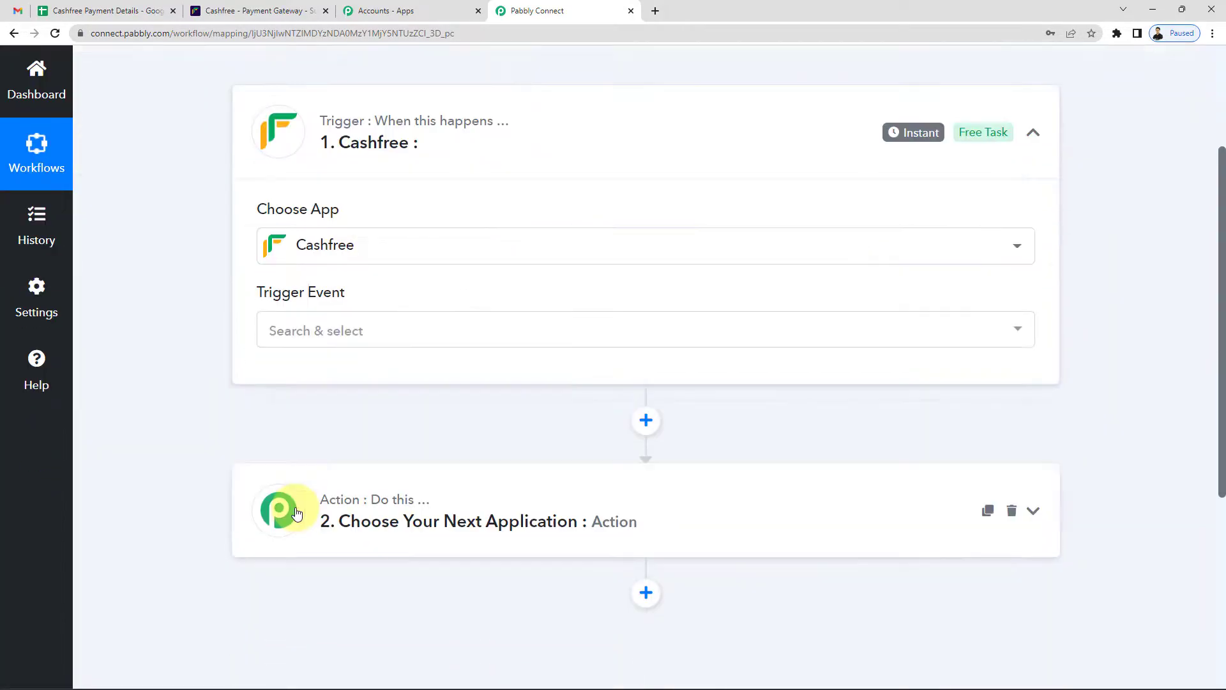
{"action": "left_click", "coordinate": [389, 322]}
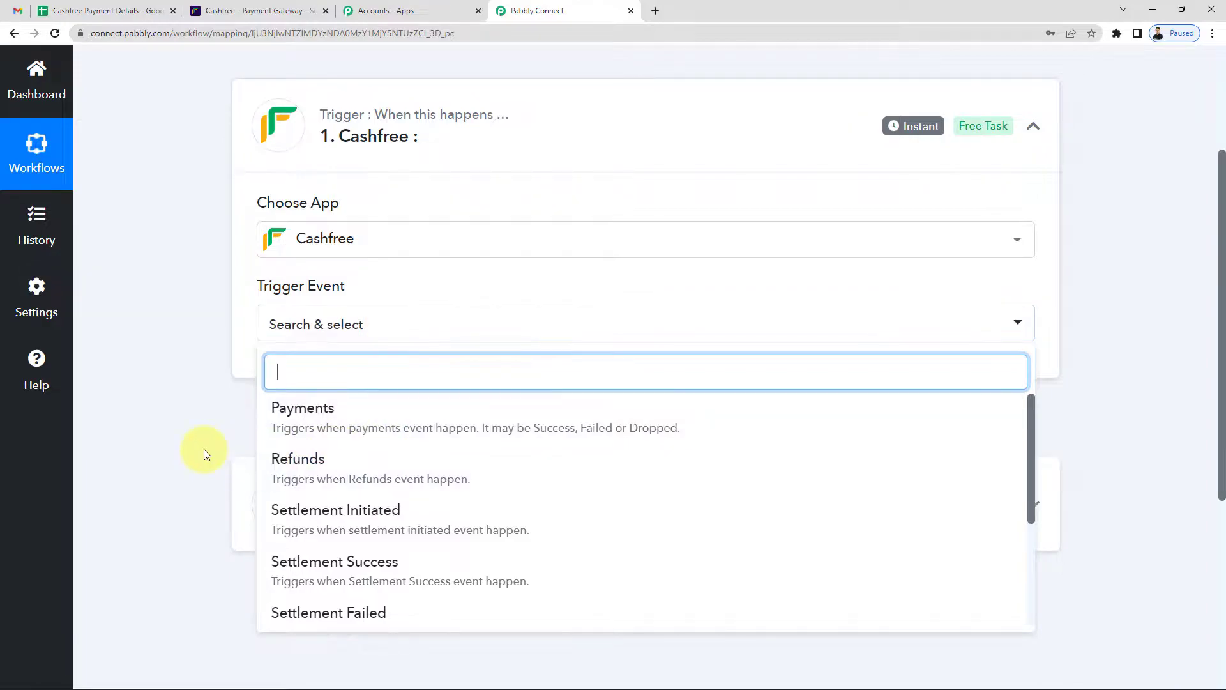
{"action": "scroll", "coordinate": [204, 449], "scroll_direction": "down", "scroll_amount": 4}
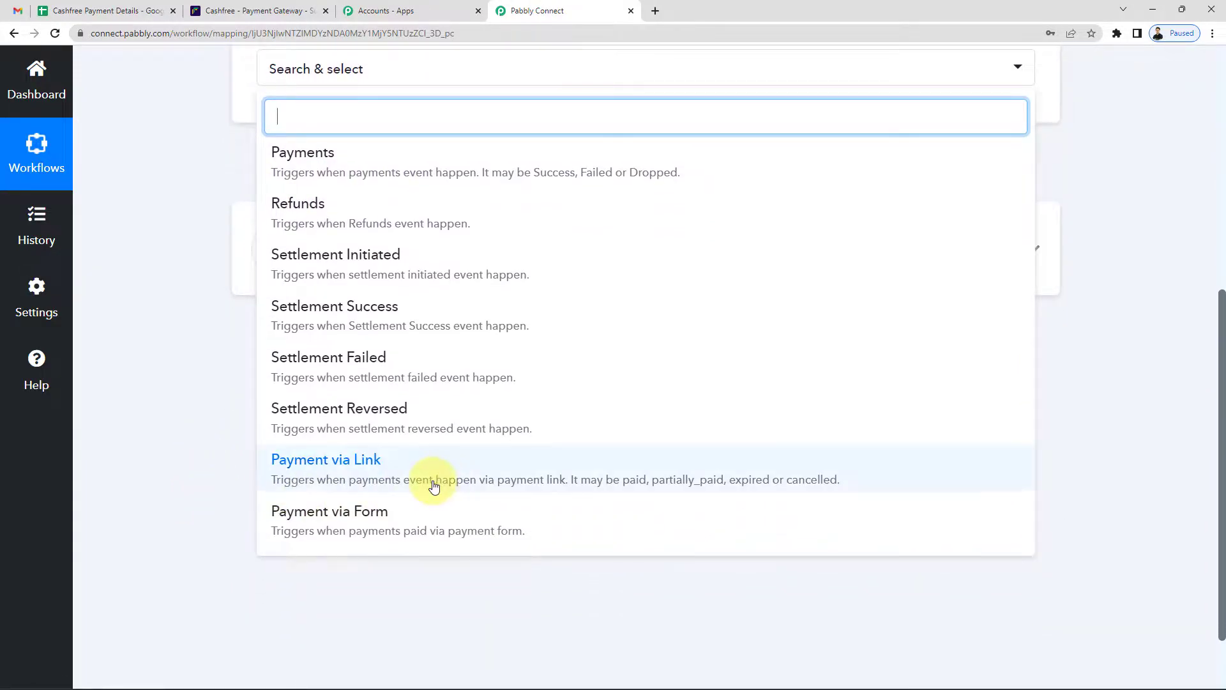
{"action": "left_click", "coordinate": [350, 480]}
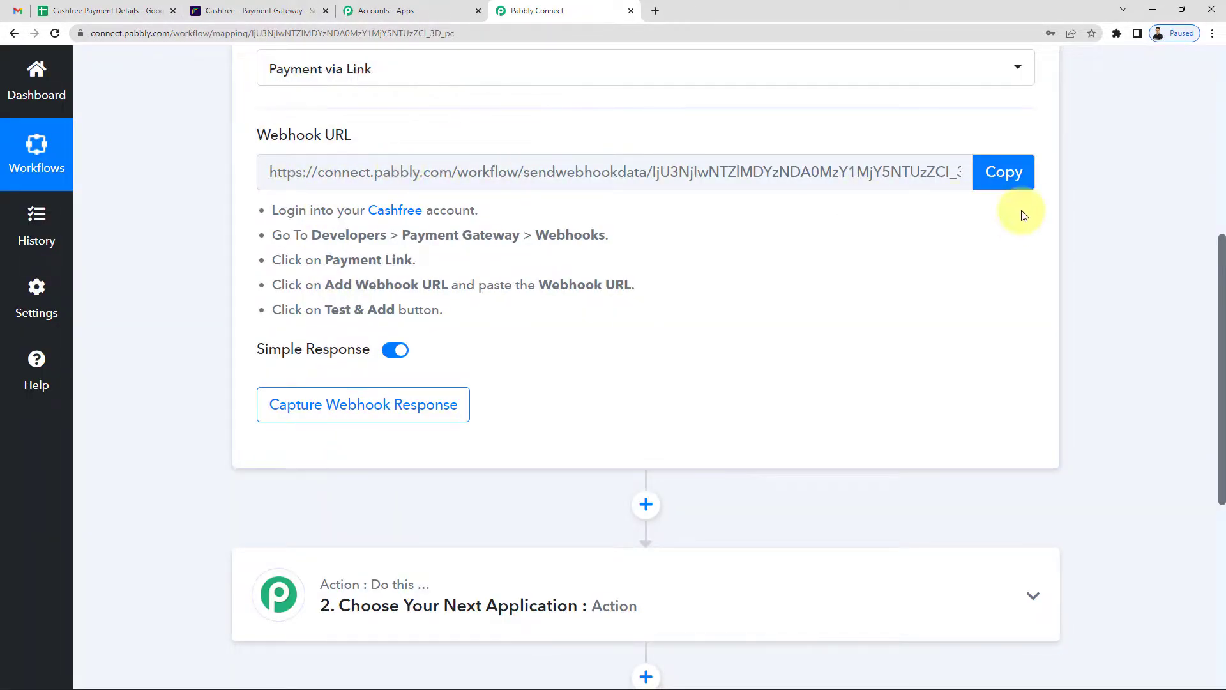
{"action": "left_click", "coordinate": [1022, 183]}
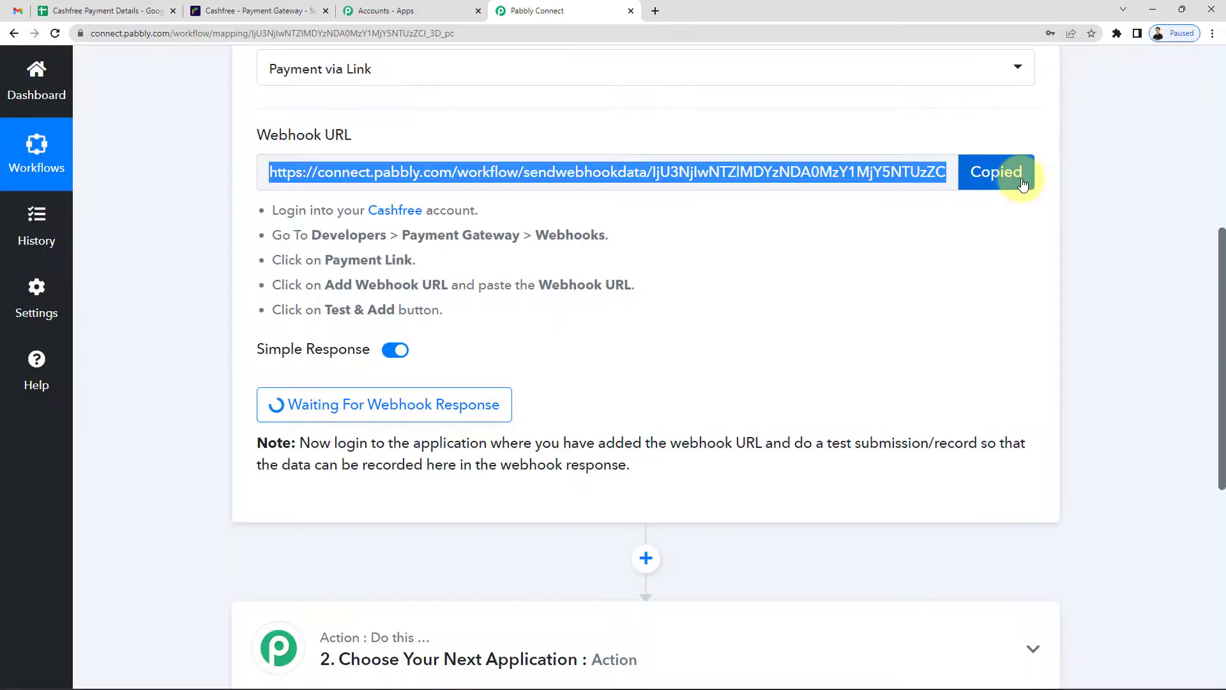
{"action": "left_click_drag", "start_coordinate": [447, 313], "coordinate": [271, 240]}
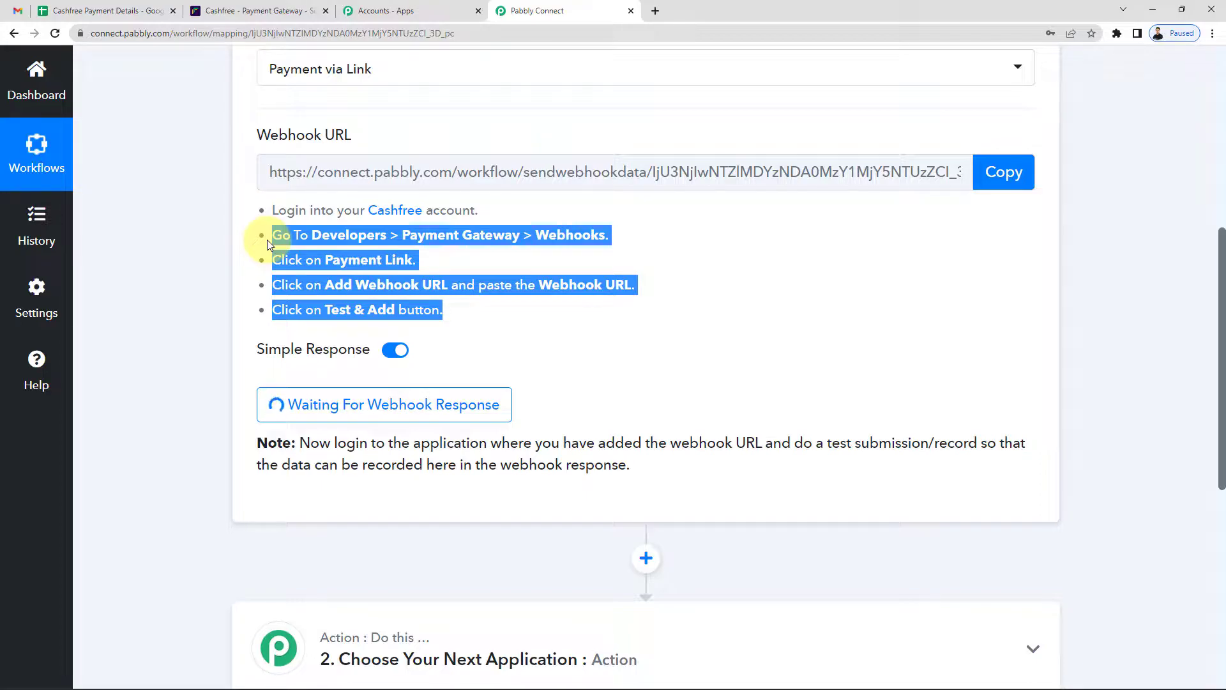
In Cashfree, open the Developers page and the Payment Gateway webhooks configuration.
{"action": "left_click", "coordinate": [253, 9]}
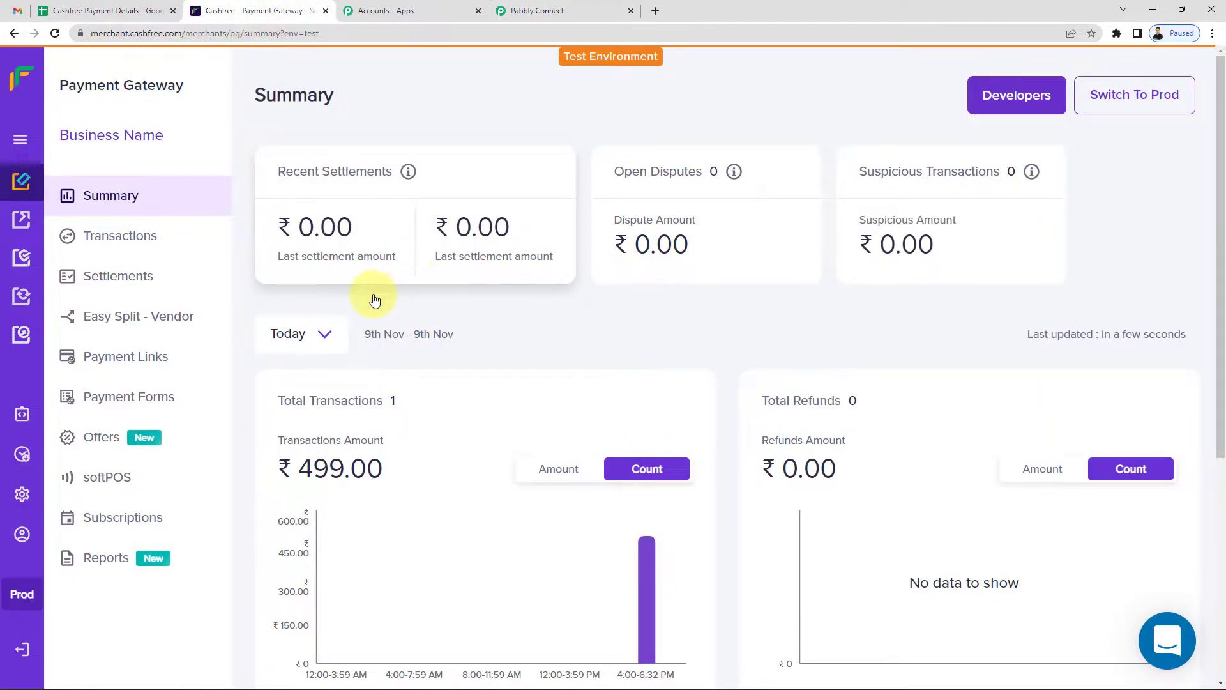
{"action": "left_click", "coordinate": [18, 142]}
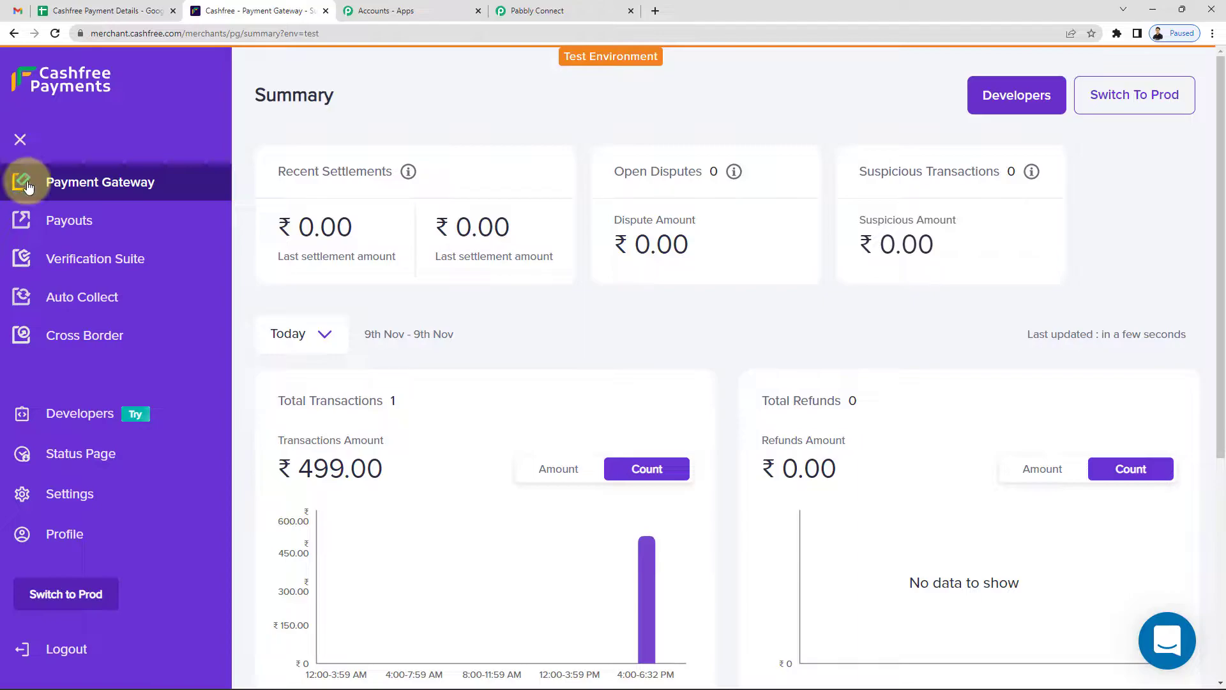
{"action": "left_click", "coordinate": [70, 424]}
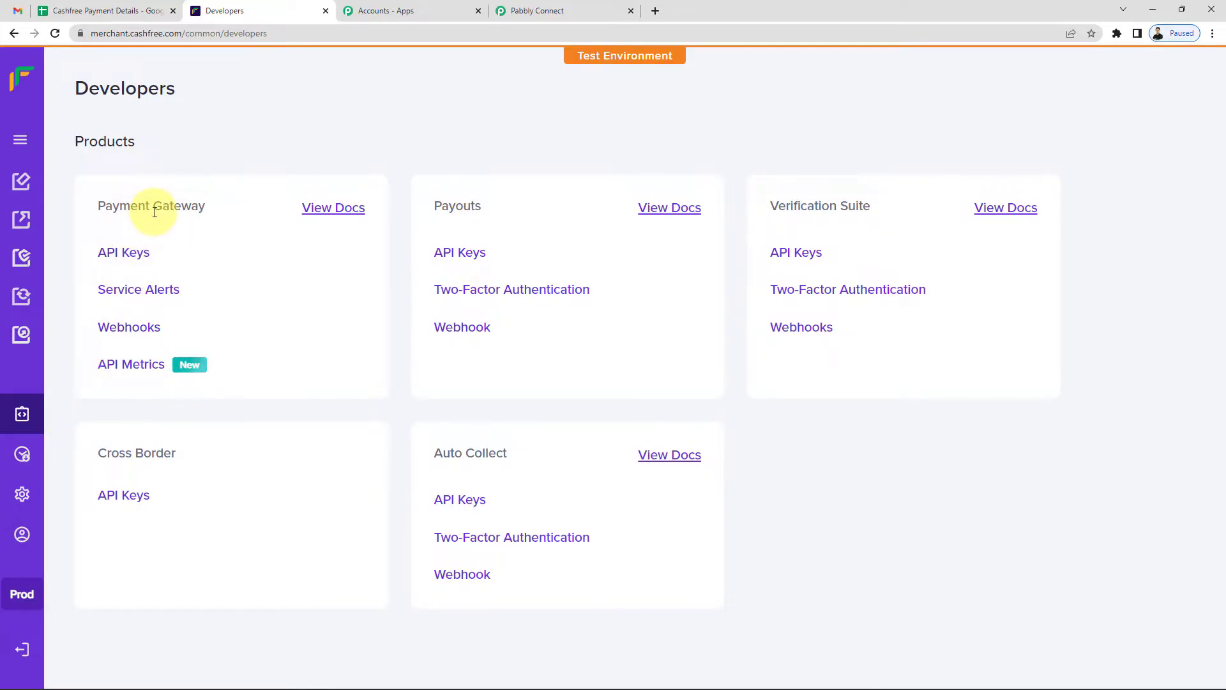
{"action": "left_click", "coordinate": [135, 335]}
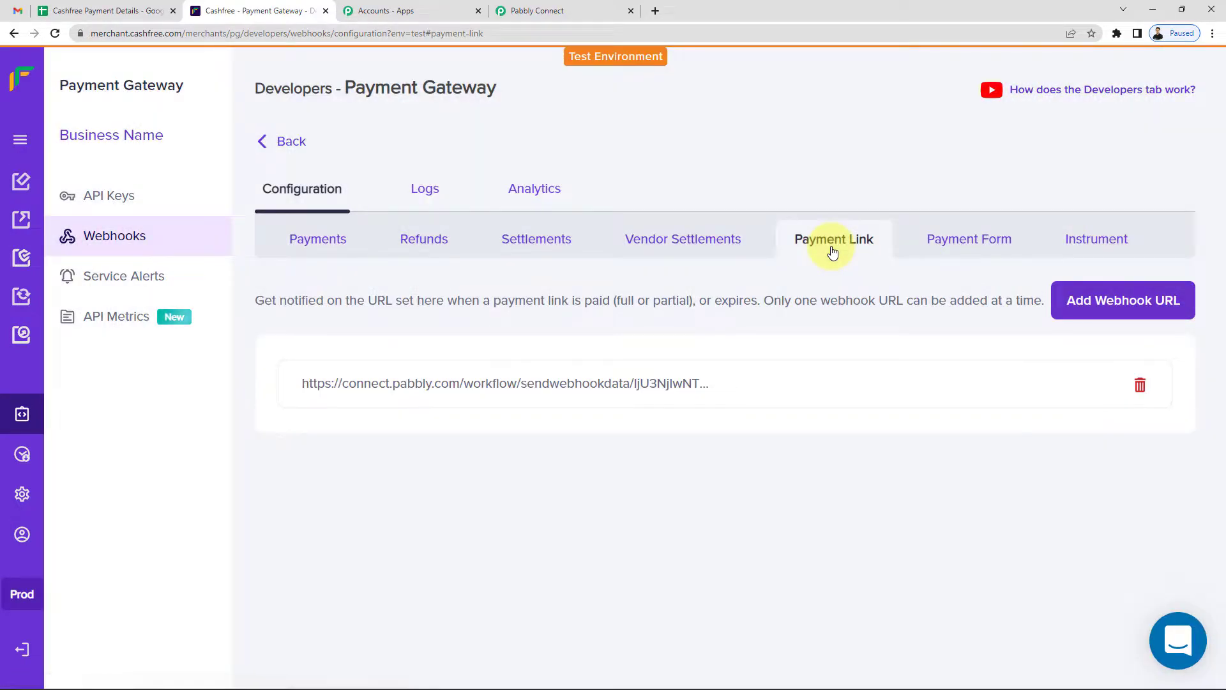
Paste the Pabbly webhook URL, test it, and add the webhook to the list.
{"action": "left_click", "coordinate": [1158, 314]}
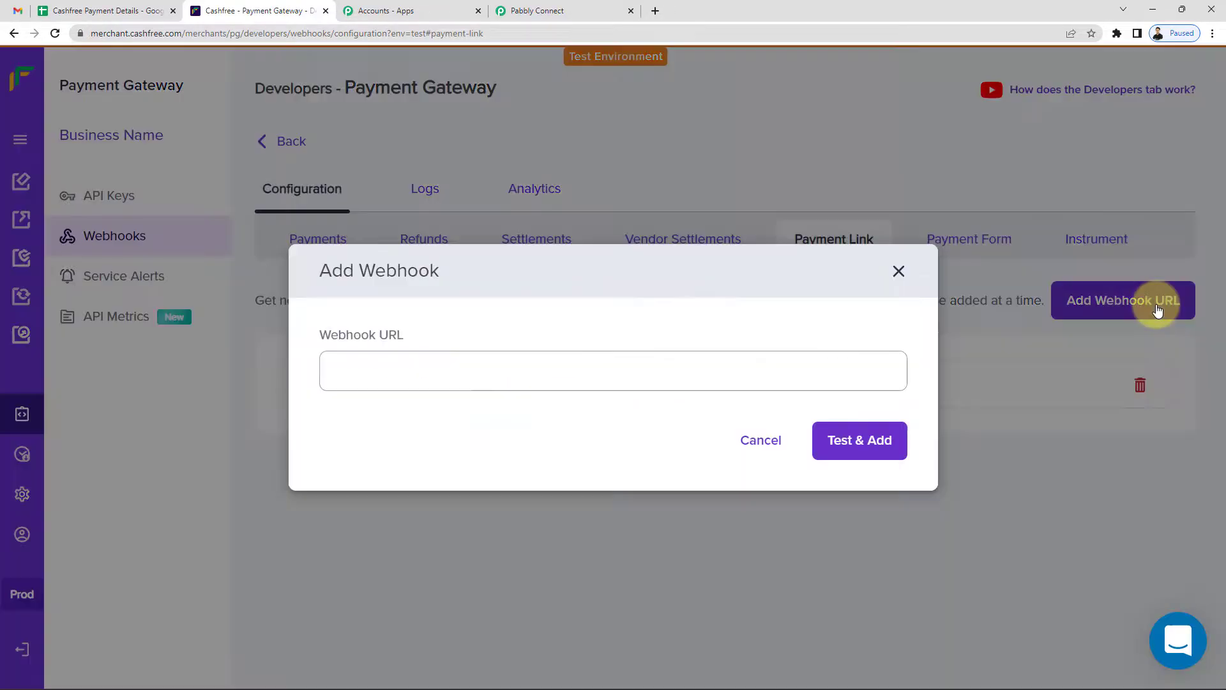
{"action": "left_click", "coordinate": [548, 14]}
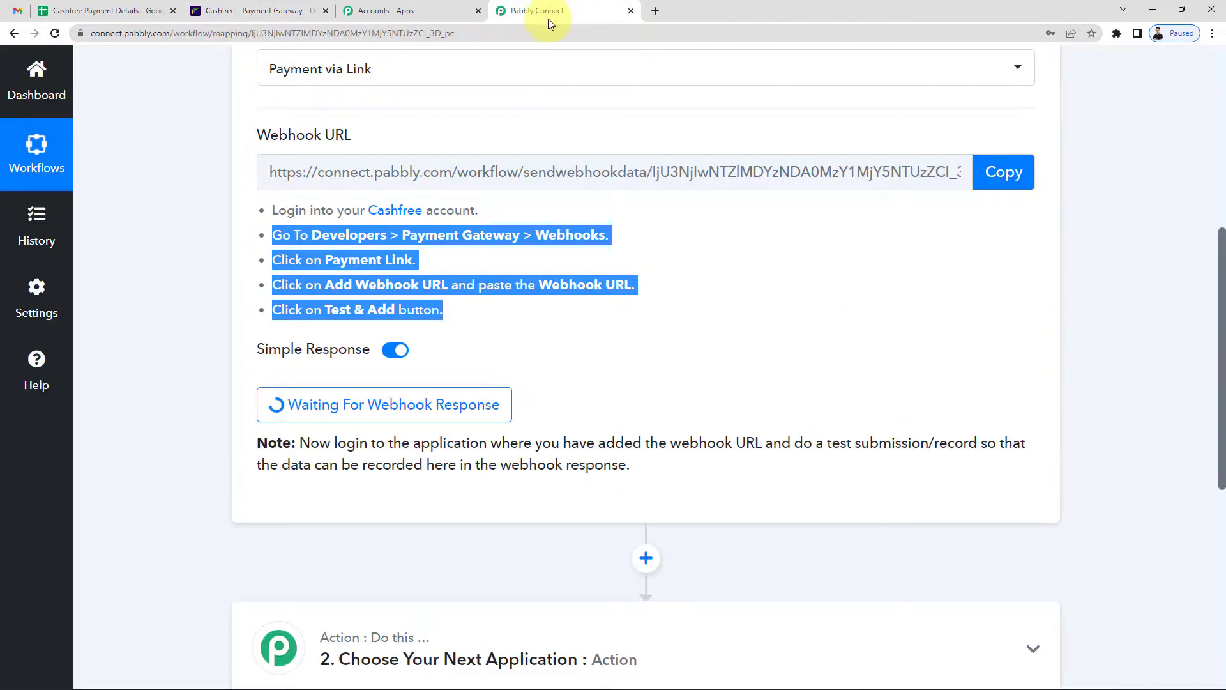
{"action": "left_click", "coordinate": [994, 184]}
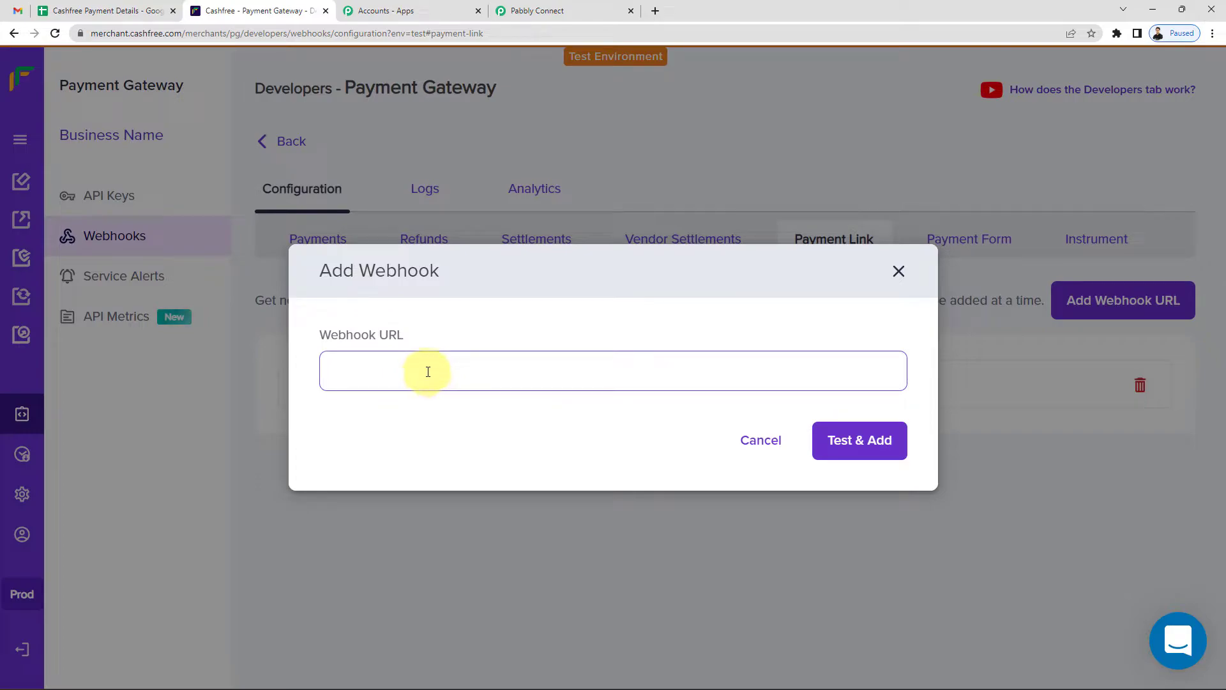
{"action": "key", "text": "ctrl+v"}
{"action": "left_click", "coordinate": [878, 447]}
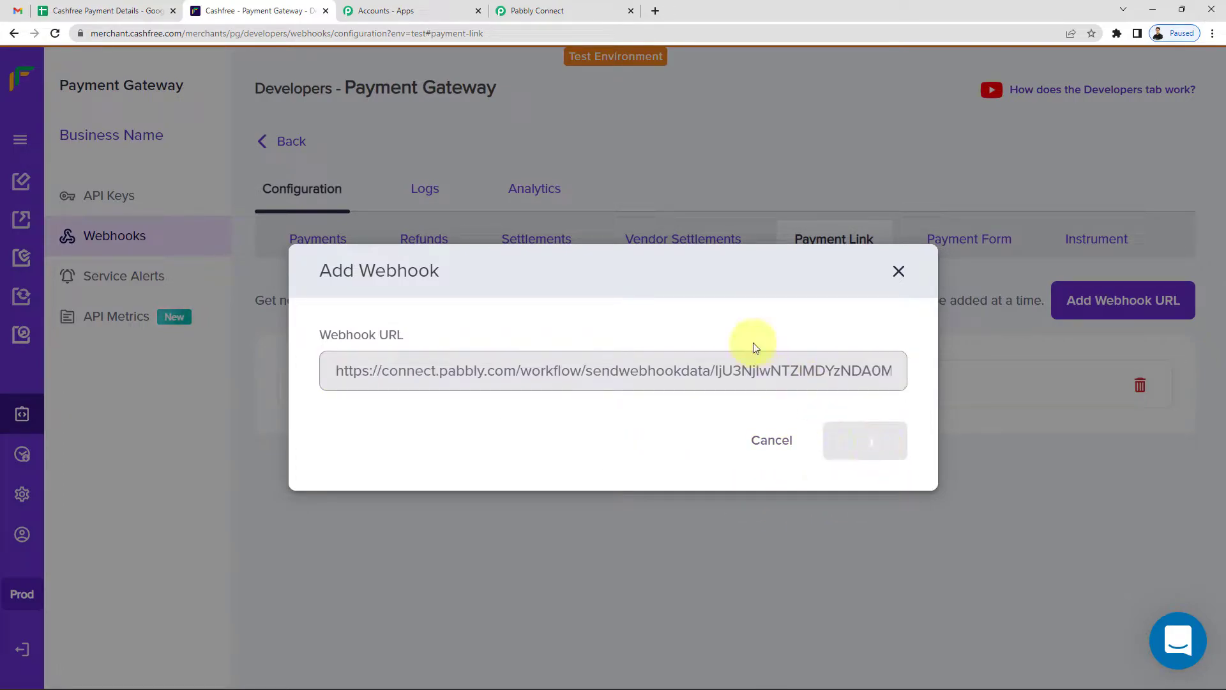
{"action": "left_click", "coordinate": [536, 11]}
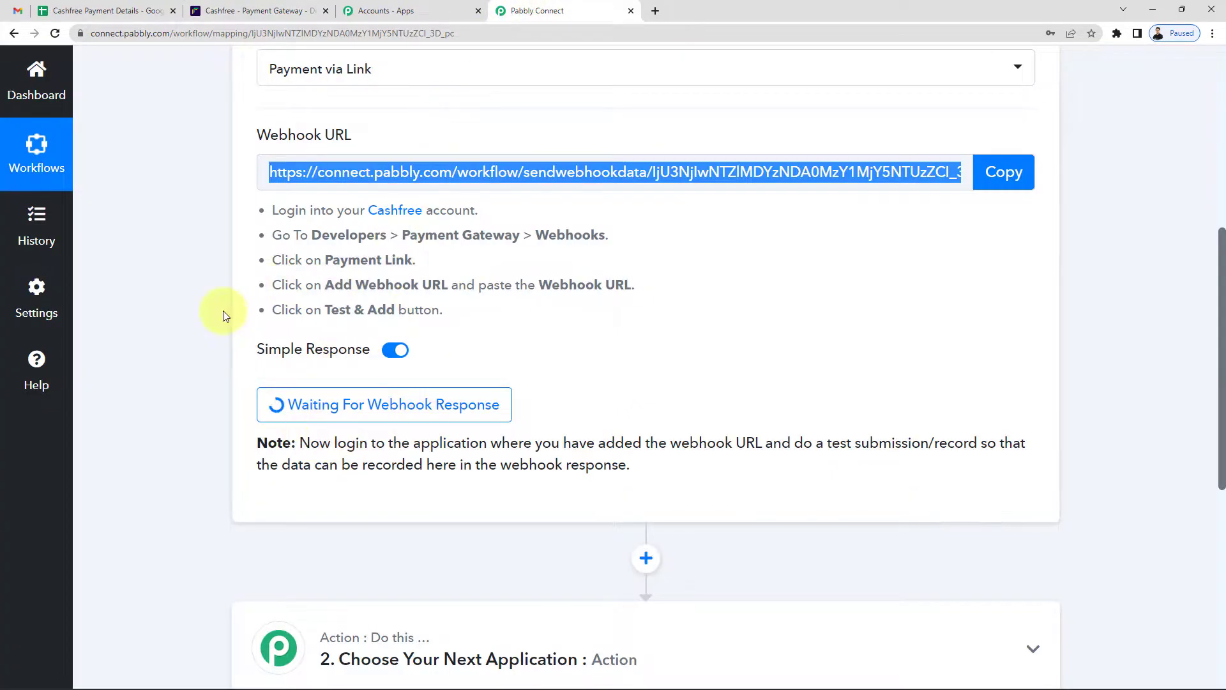
{"action": "left_click", "coordinate": [251, 10]}
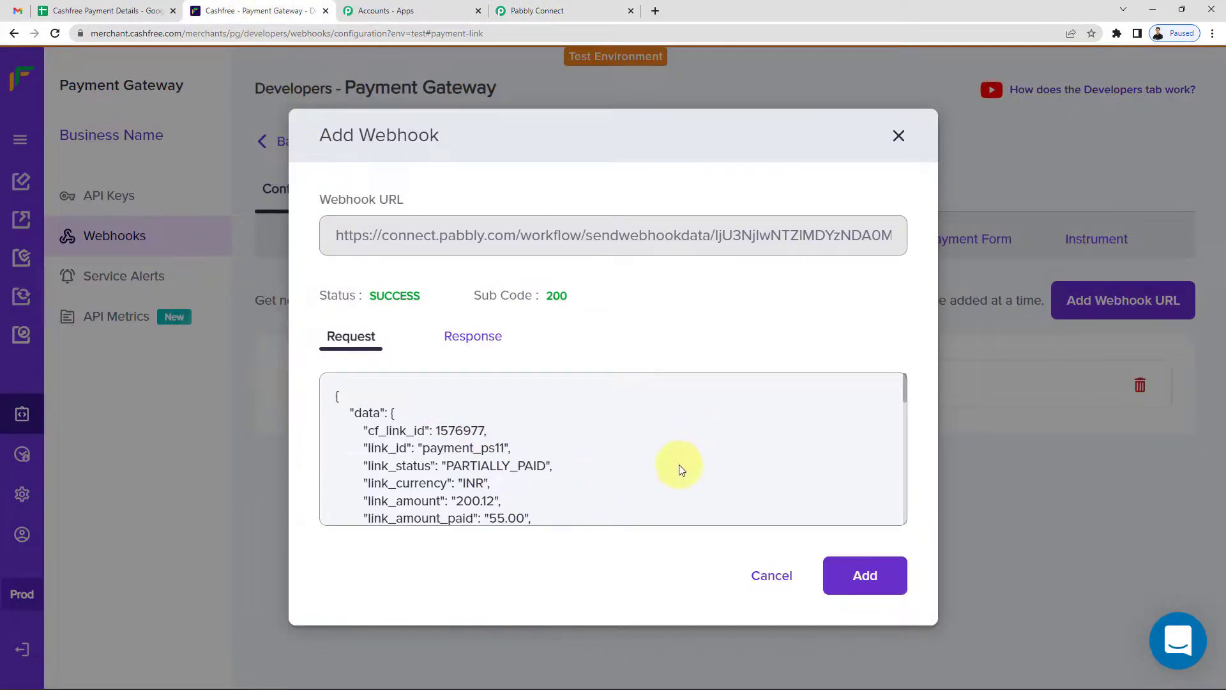
{"action": "scroll", "coordinate": [679, 469], "scroll_direction": "down", "scroll_amount": 3}
{"action": "scroll", "coordinate": [664, 476], "scroll_direction": "down", "scroll_amount": 2}
{"action": "left_click", "coordinate": [881, 578]}
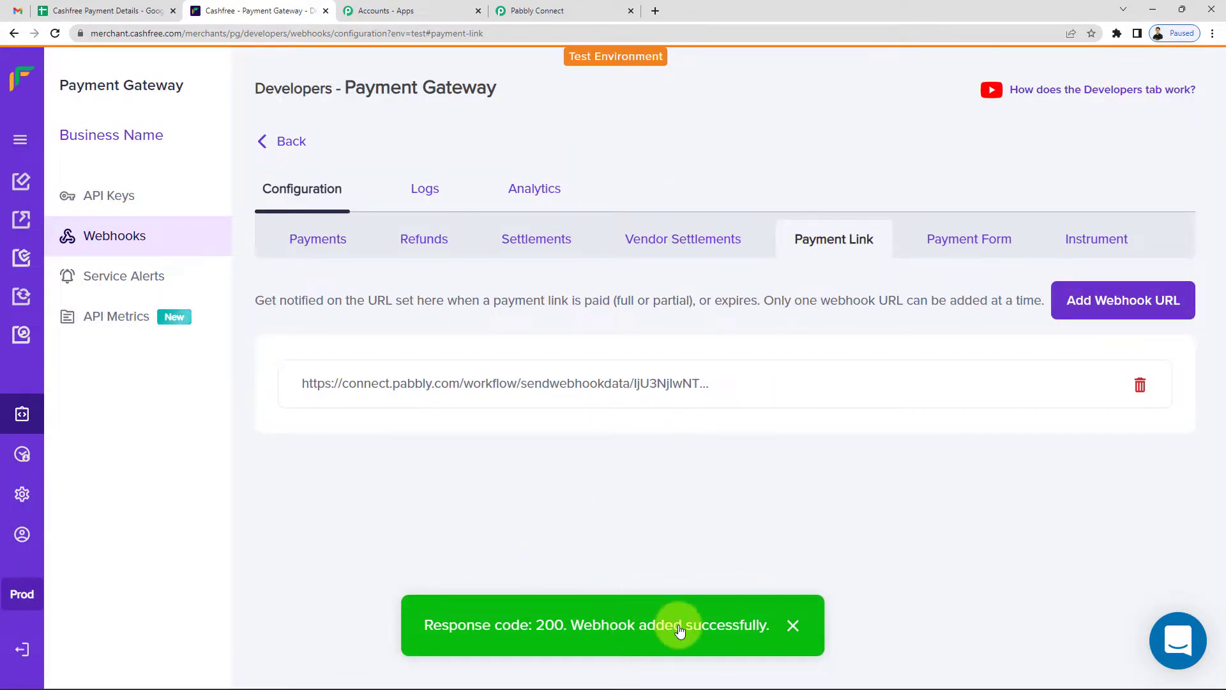
Switch to Pabbly Connect and scroll through the received Cashfree webhook response.
{"action": "left_click", "coordinate": [568, 11]}
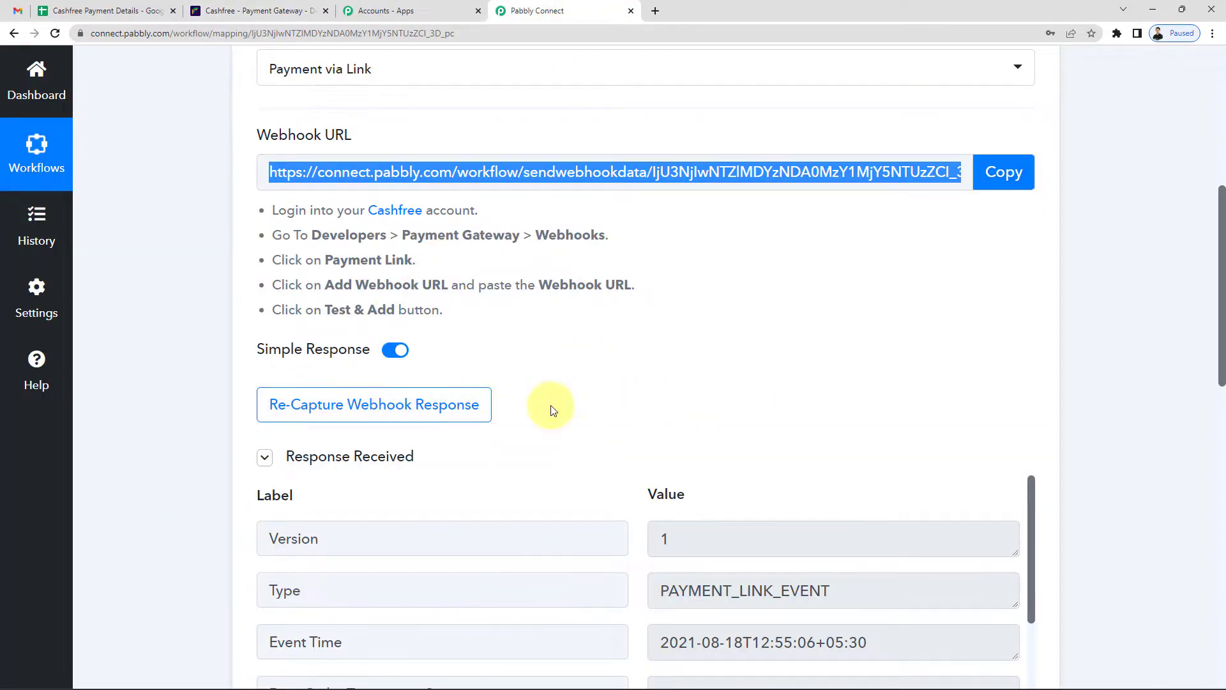
{"action": "scroll", "coordinate": [181, 397], "scroll_direction": "down", "scroll_amount": 3}
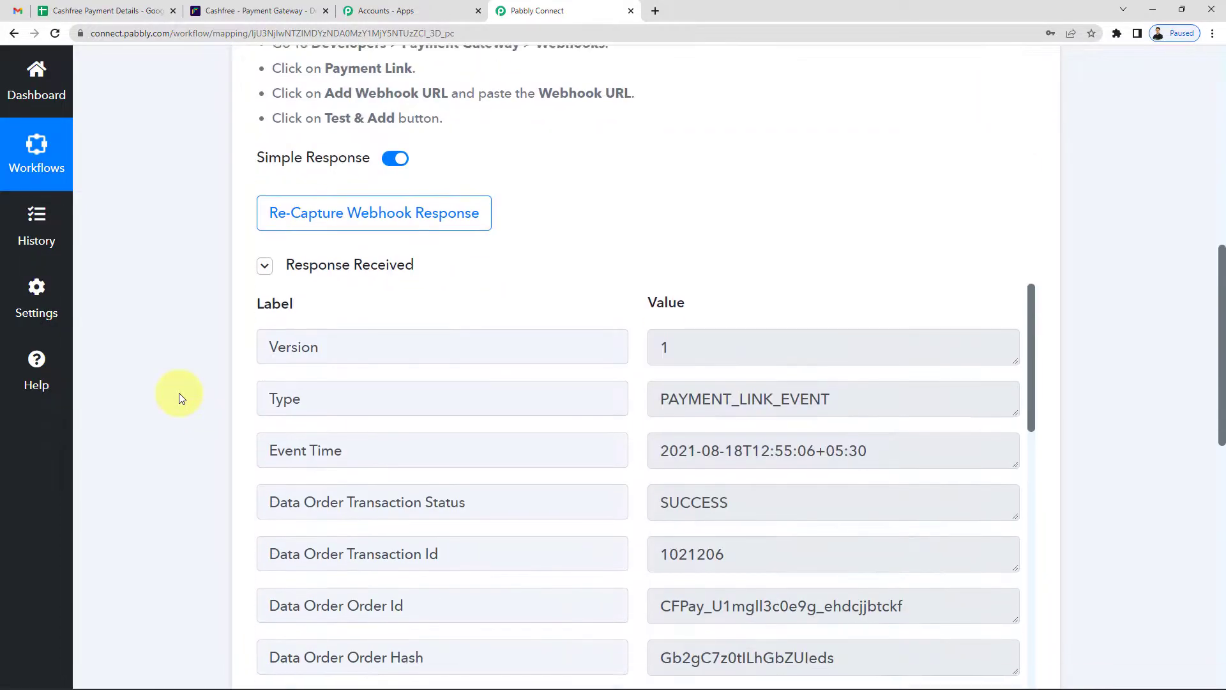
{"action": "scroll", "coordinate": [179, 393], "scroll_direction": "down", "scroll_amount": 1}
{"action": "scroll", "coordinate": [782, 438], "scroll_direction": "down", "scroll_amount": 2}
{"action": "scroll", "coordinate": [781, 438], "scroll_direction": "down", "scroll_amount": 2}
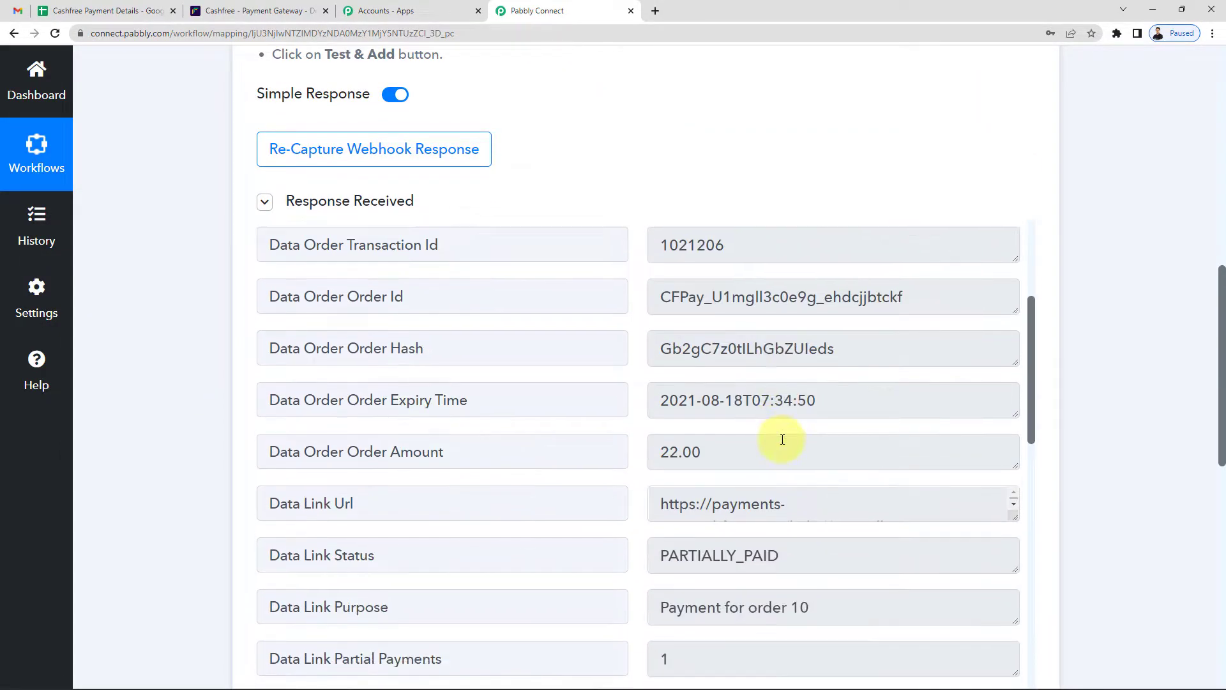
{"action": "scroll", "coordinate": [782, 438], "scroll_direction": "up", "scroll_amount": 3}
{"action": "scroll", "coordinate": [780, 438], "scroll_direction": "up", "scroll_amount": 1}
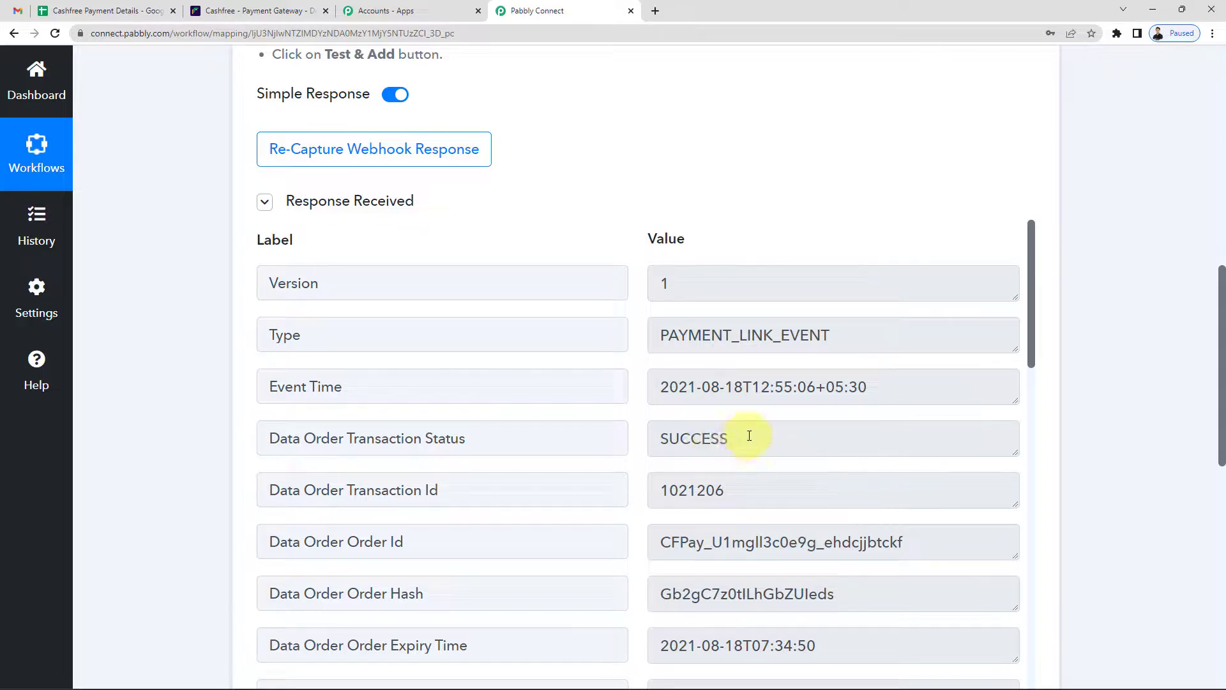
{"action": "left_click_drag", "start_coordinate": [749, 436], "coordinate": [646, 430]}
{"action": "scroll", "coordinate": [772, 429], "scroll_direction": "down", "scroll_amount": 2}
{"action": "scroll", "coordinate": [772, 434], "scroll_direction": "down", "scroll_amount": 2}
{"action": "scroll", "coordinate": [771, 439], "scroll_direction": "down", "scroll_amount": 3}
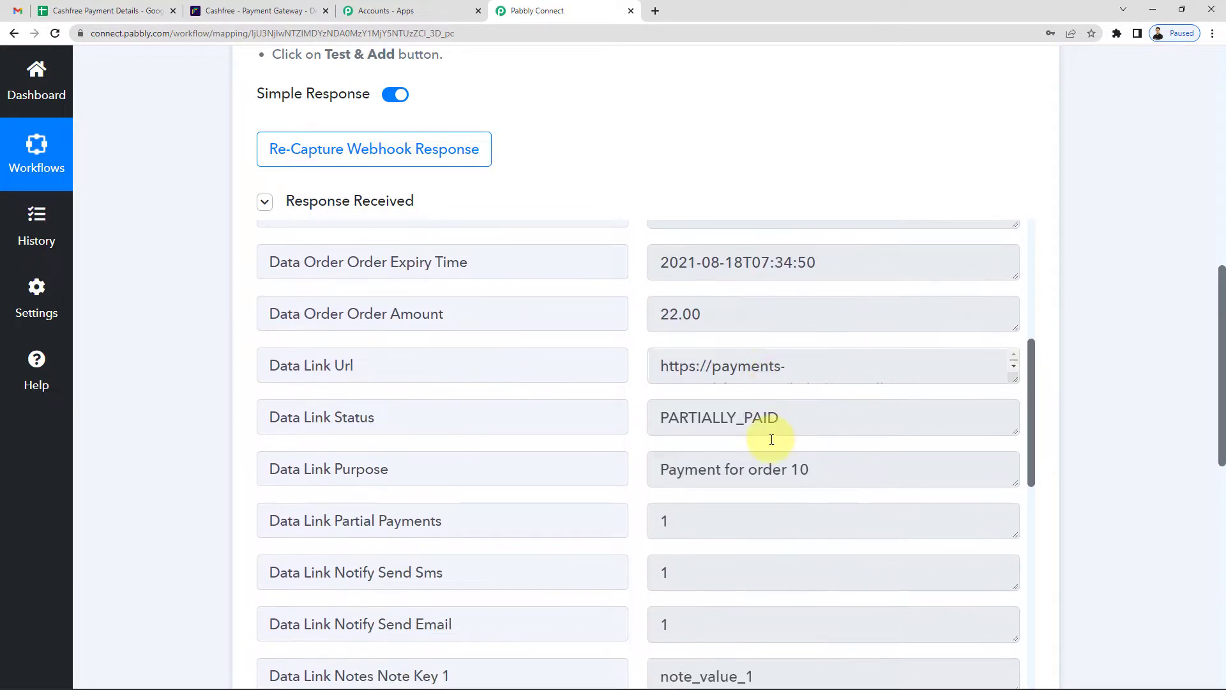
{"action": "scroll", "coordinate": [772, 440], "scroll_direction": "down", "scroll_amount": 2}
{"action": "scroll", "coordinate": [771, 439], "scroll_direction": "down", "scroll_amount": 2}
{"action": "scroll", "coordinate": [772, 439], "scroll_direction": "down", "scroll_amount": 2}
{"action": "scroll", "coordinate": [771, 440], "scroll_direction": "down", "scroll_amount": 1}
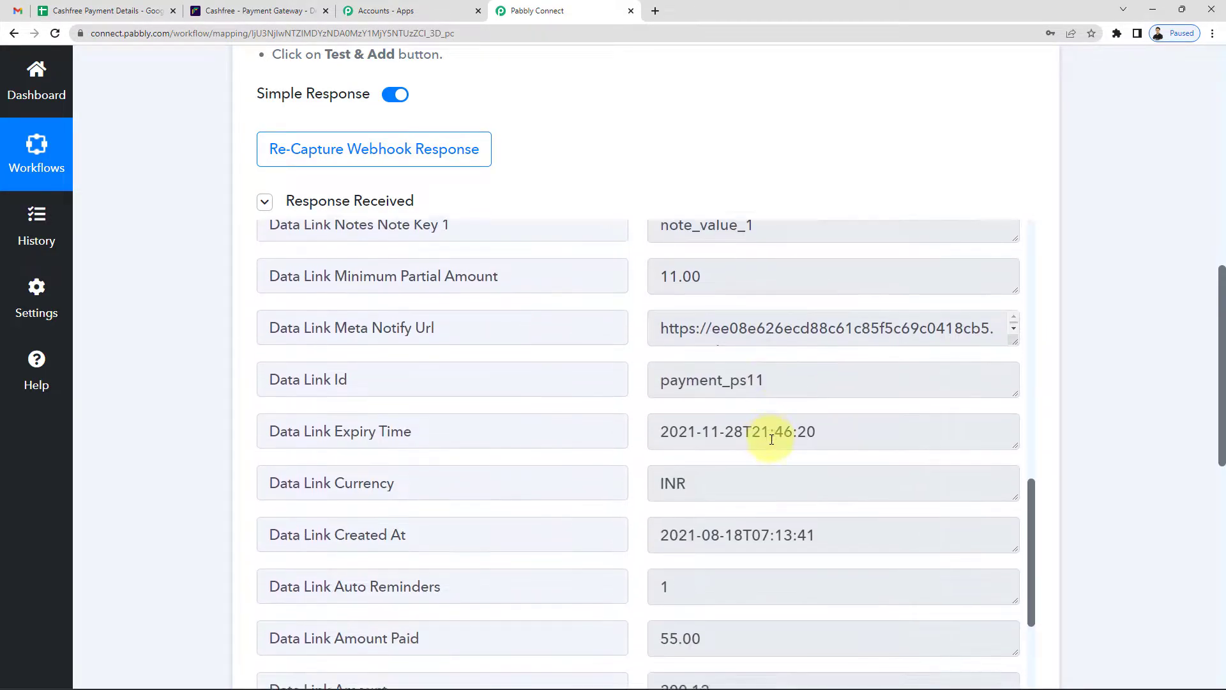
{"action": "scroll", "coordinate": [772, 440], "scroll_direction": "down", "scroll_amount": 2}
{"action": "scroll", "coordinate": [772, 439], "scroll_direction": "down", "scroll_amount": 2}
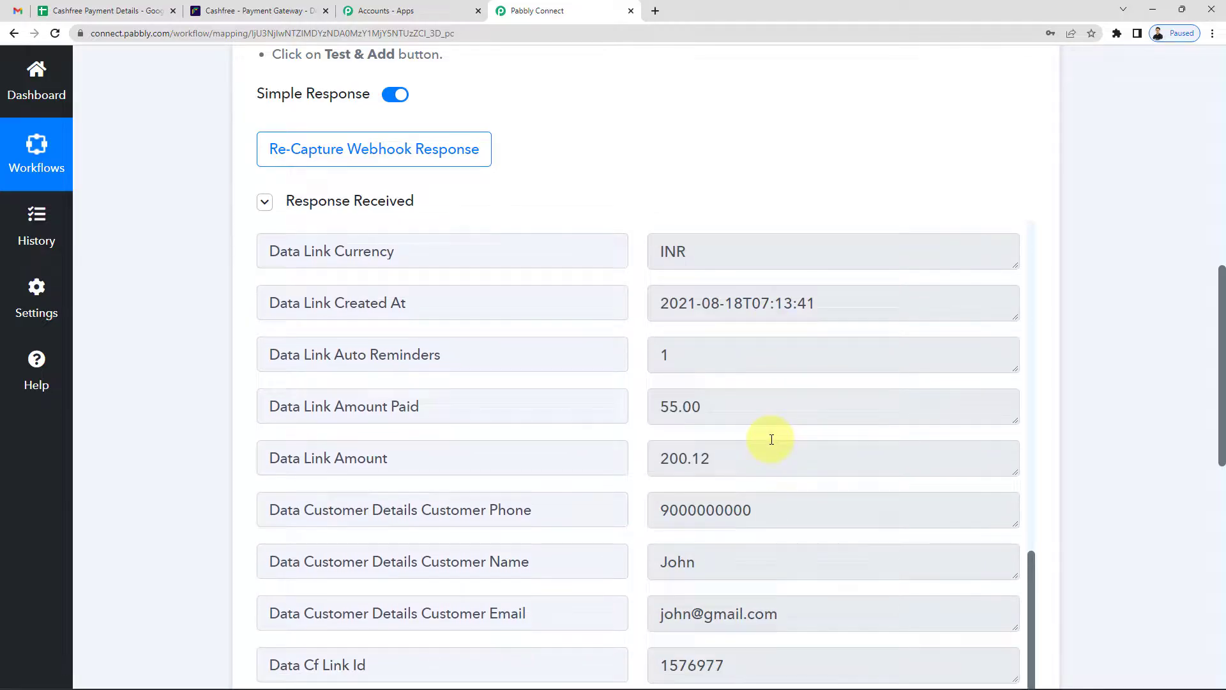
Highlight the amount paid 55.00, link amount 200.12, and the customer phone, name and email.
{"action": "double_click", "coordinate": [748, 404]}
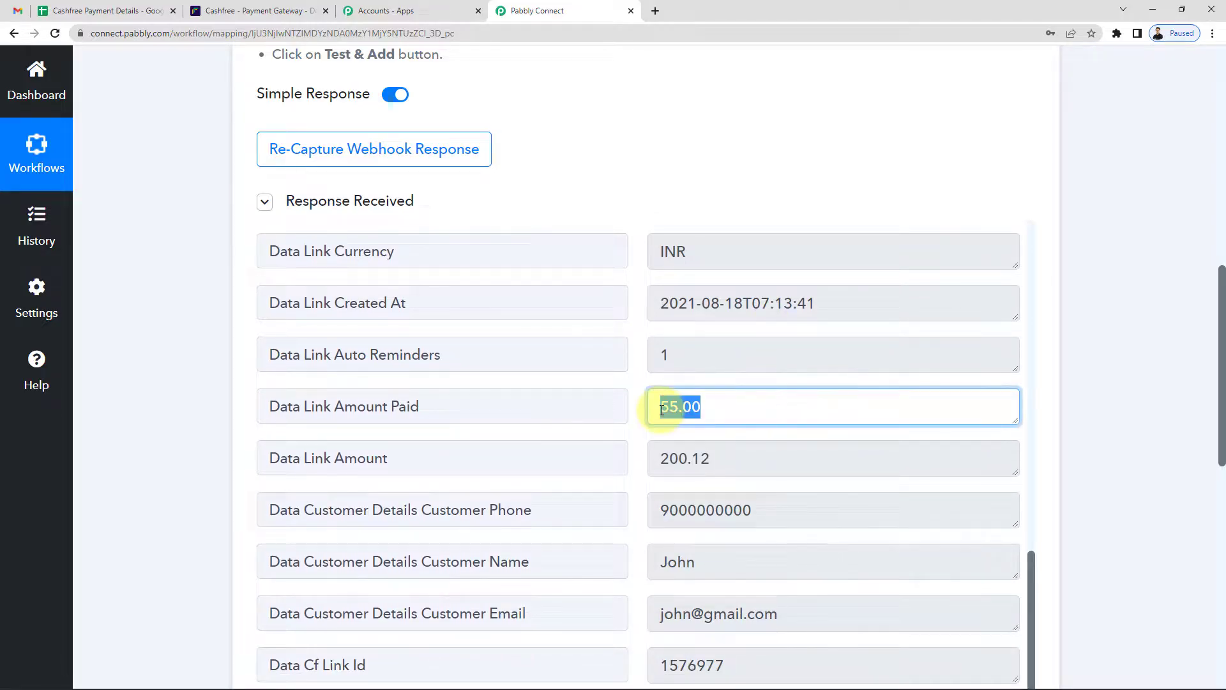
{"action": "scroll", "coordinate": [717, 405], "scroll_direction": "down", "scroll_amount": 2}
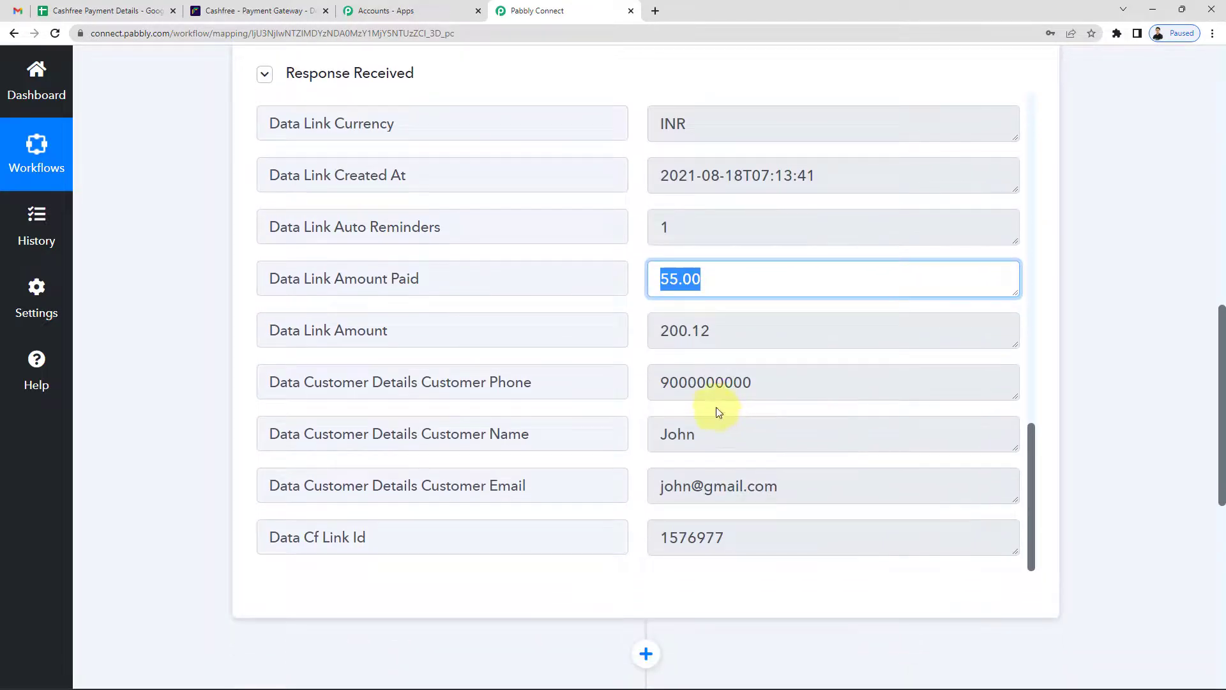
{"action": "double_click", "coordinate": [735, 340]}
{"action": "left_click", "coordinate": [752, 385]}
{"action": "double_click", "coordinate": [751, 386]}
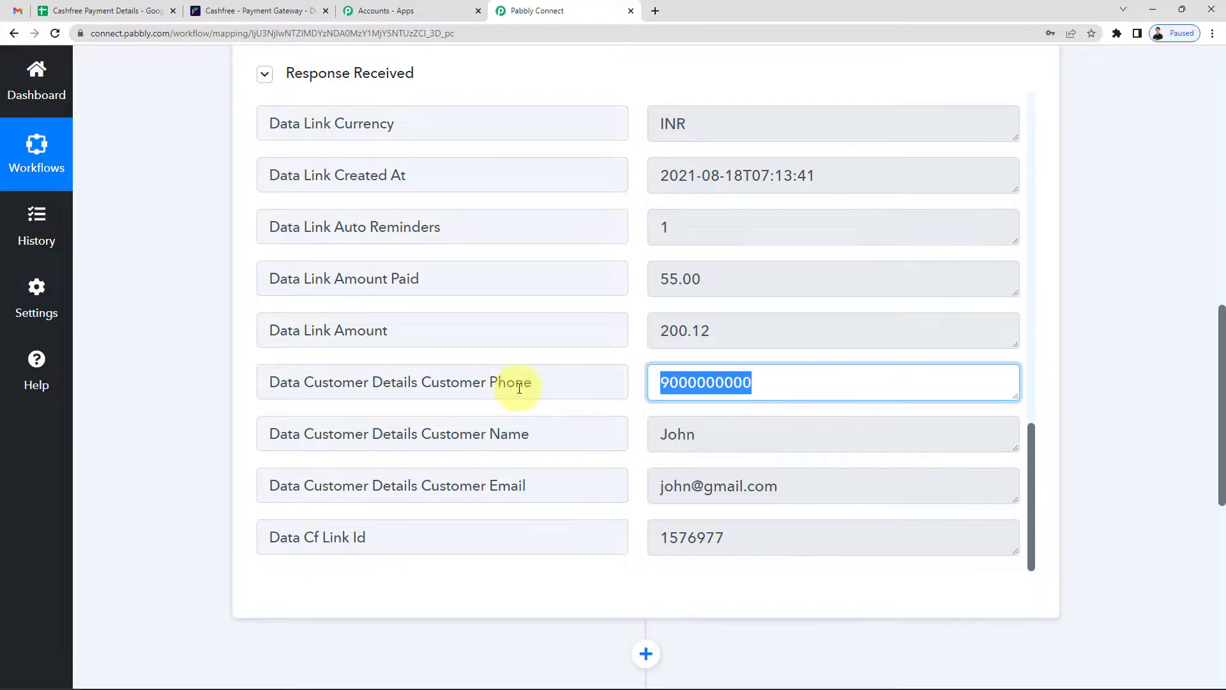
{"action": "double_click", "coordinate": [753, 431]}
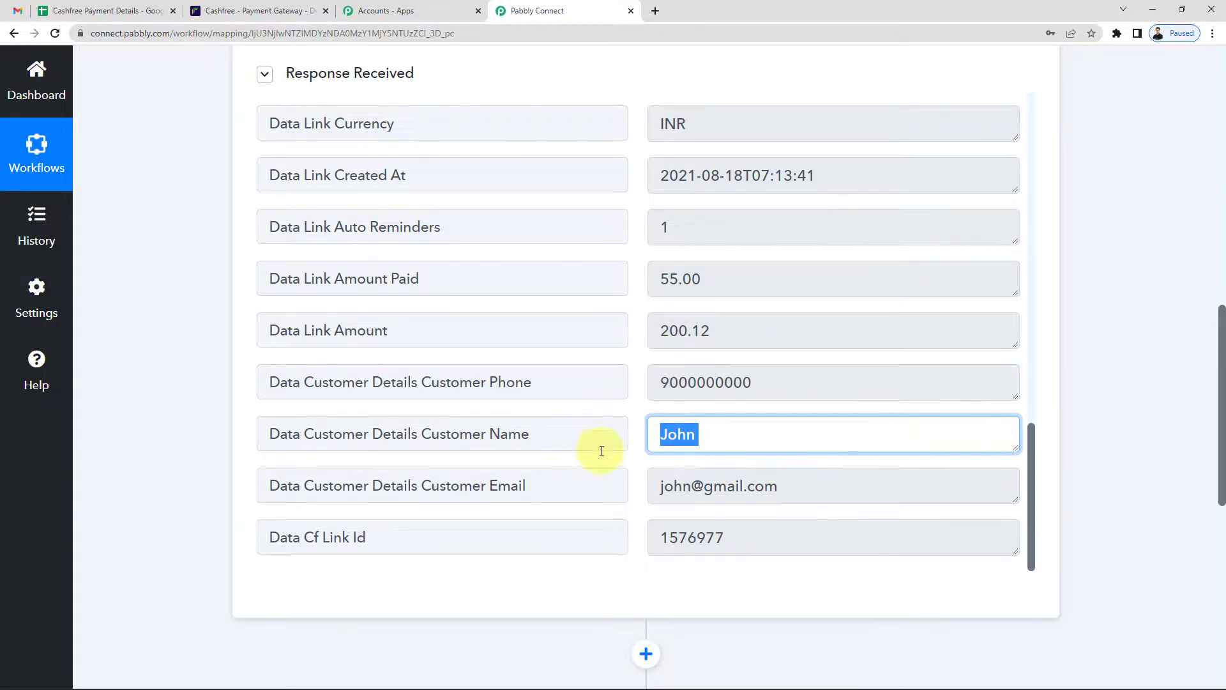
{"action": "double_click", "coordinate": [820, 487]}
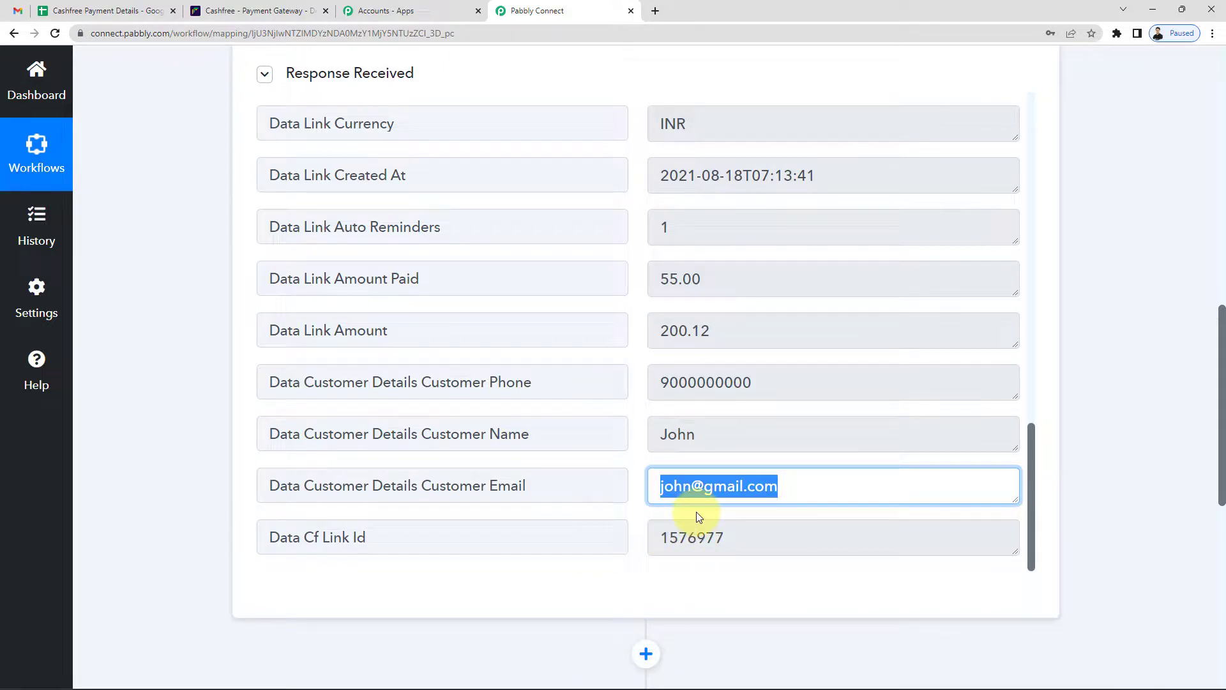
{"action": "left_click", "coordinate": [664, 485]}
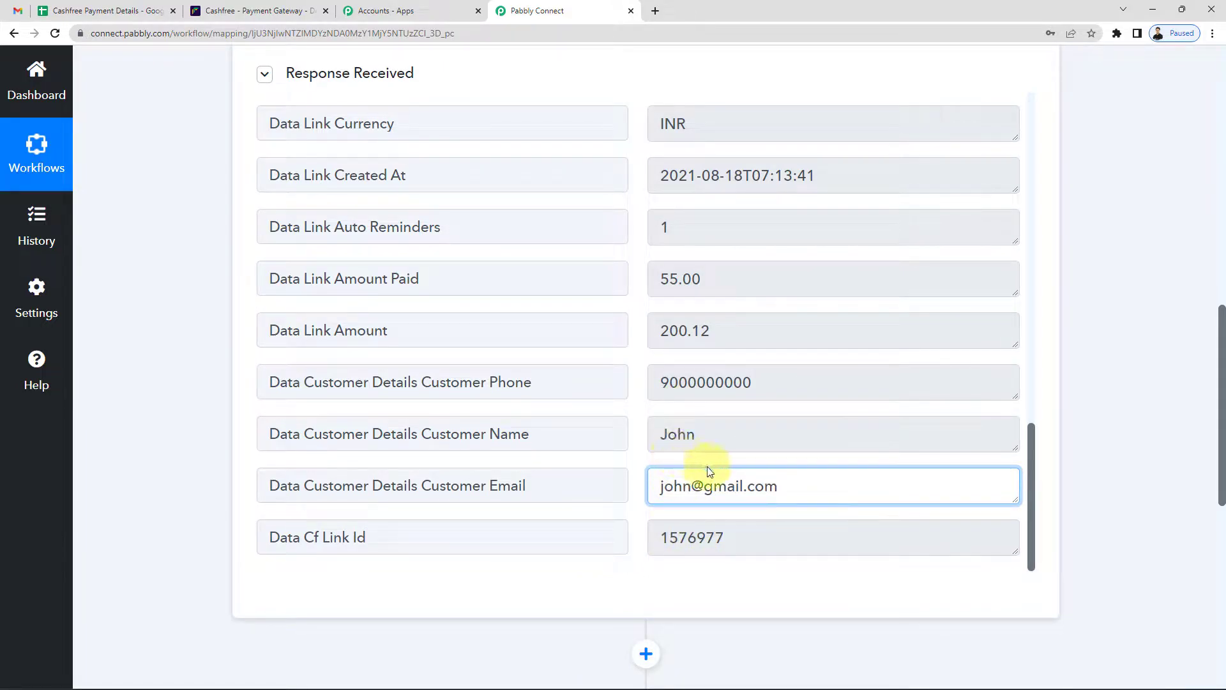
{"action": "left_click_drag", "start_coordinate": [794, 483], "coordinate": [501, 512]}
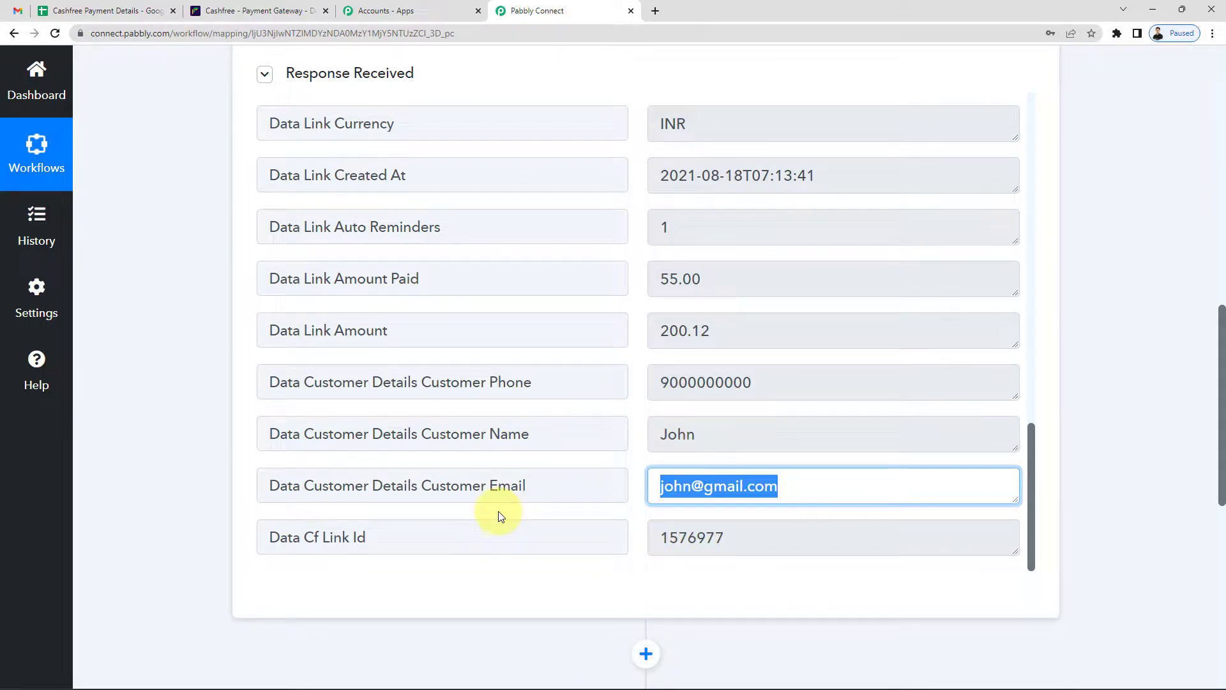
{"action": "left_click", "coordinate": [712, 445]}
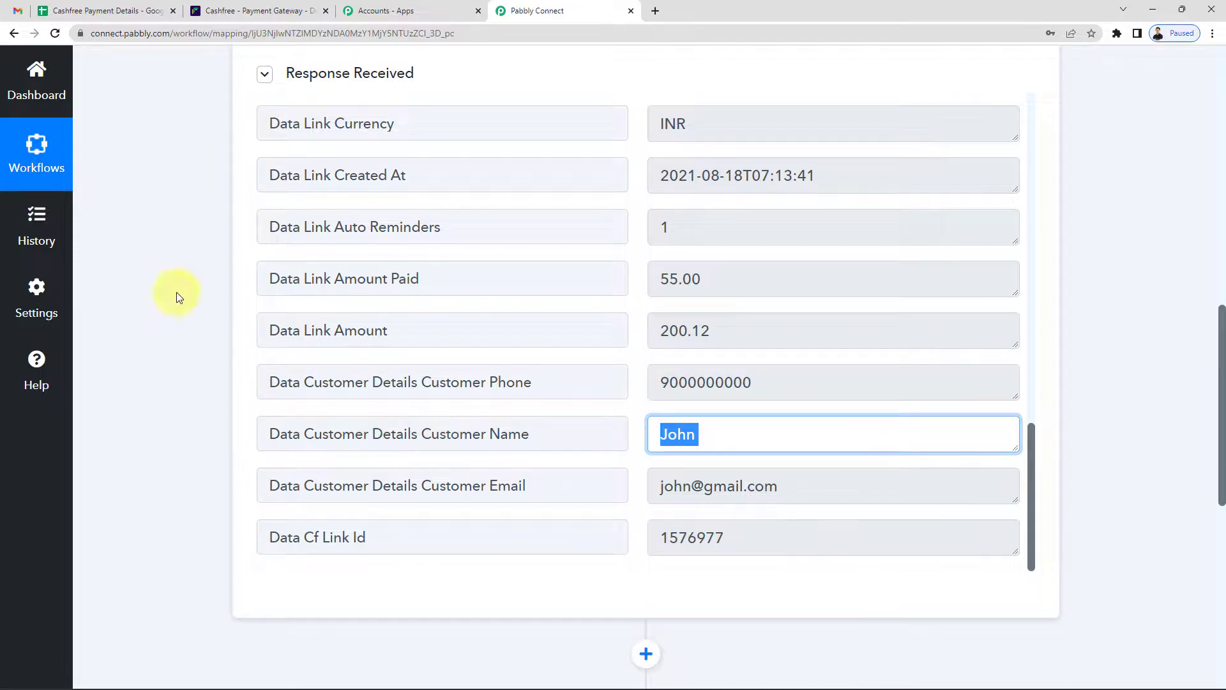
{"action": "left_click", "coordinate": [147, 11]}
{"action": "left_click", "coordinate": [376, 223]}
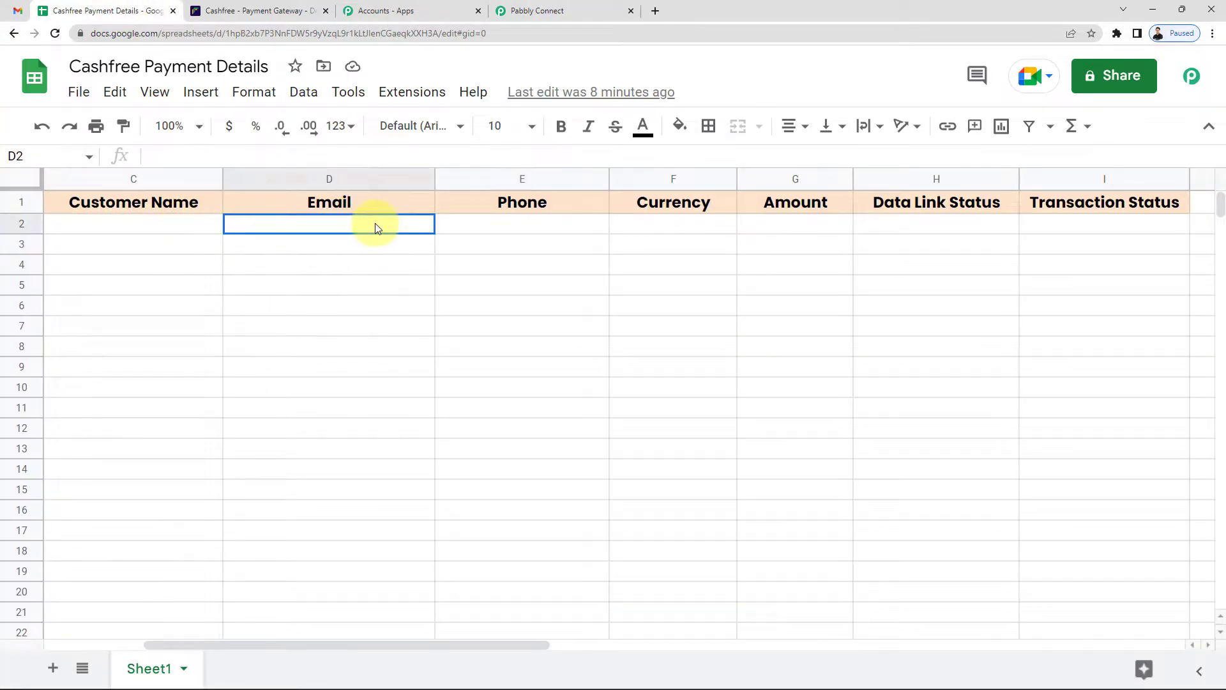
{"action": "left_click", "coordinate": [514, 227]}
{"action": "left_click", "coordinate": [706, 224]}
{"action": "left_click", "coordinate": [830, 225]}
{"action": "left_click", "coordinate": [919, 223]}
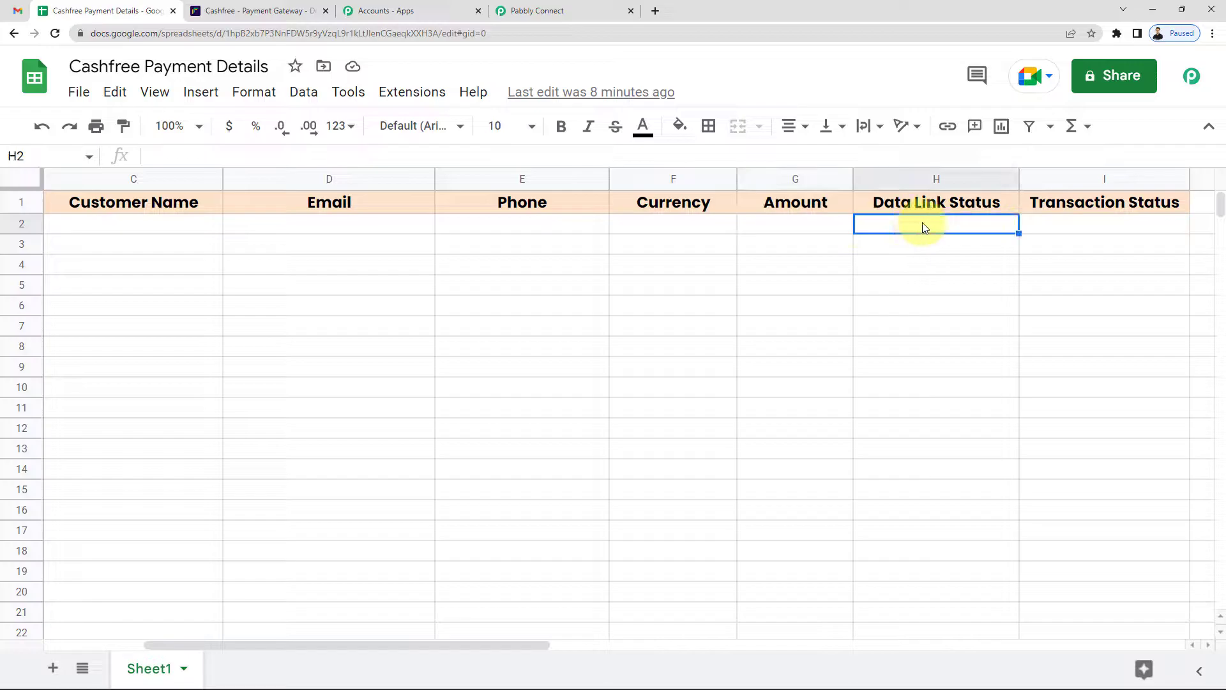
{"action": "left_click", "coordinate": [1077, 225]}
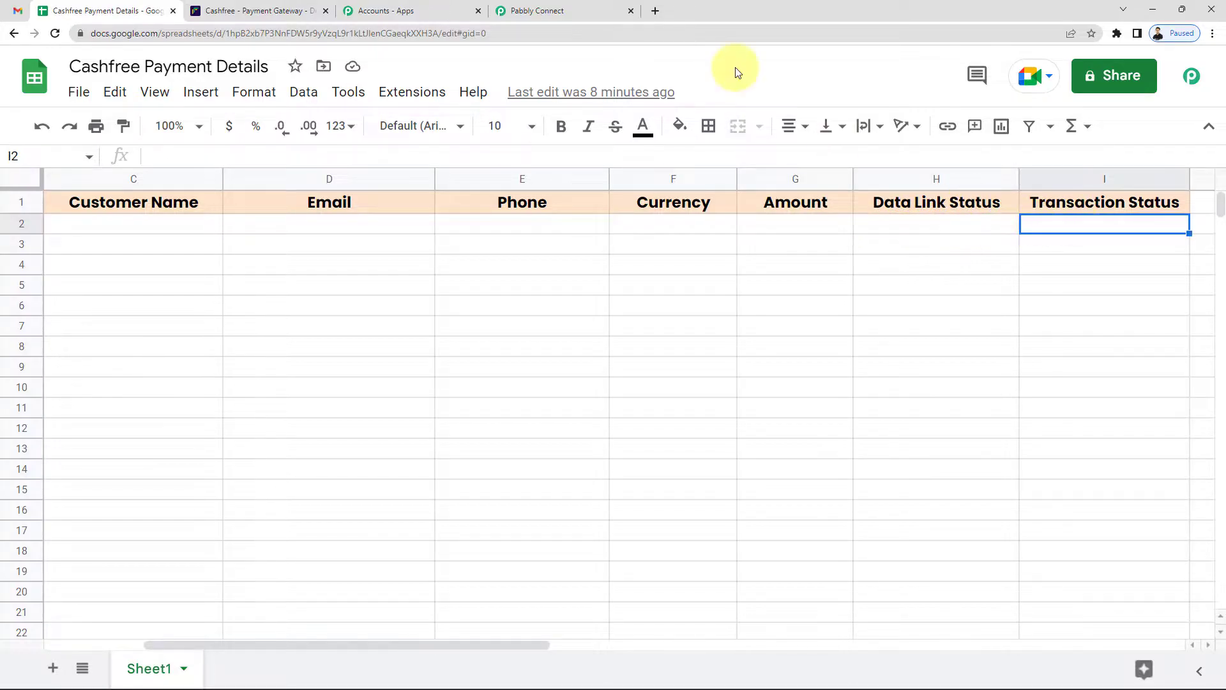
{"action": "left_click", "coordinate": [546, 8]}
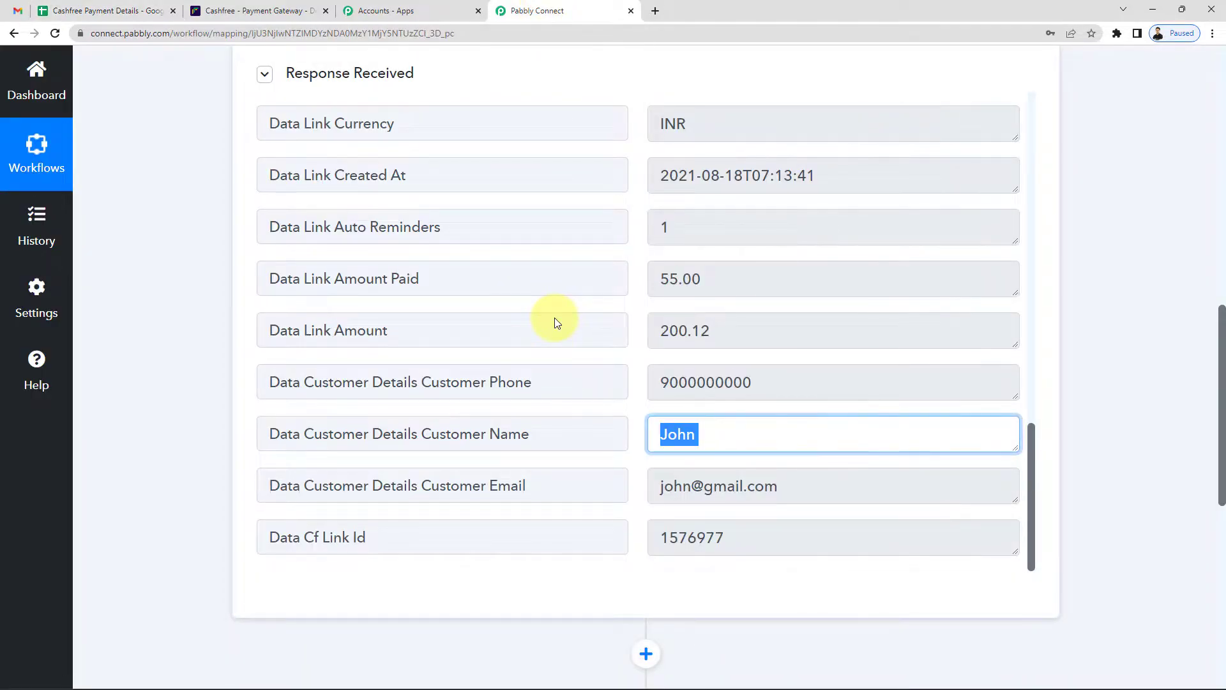
Scroll through the captured webhook response to locate the Type field.
{"action": "scroll", "coordinate": [758, 419], "scroll_direction": "down", "scroll_amount": 2}
{"action": "scroll", "coordinate": [758, 419], "scroll_direction": "up", "scroll_amount": 2}
{"action": "scroll", "coordinate": [758, 419], "scroll_direction": "up", "scroll_amount": 2}
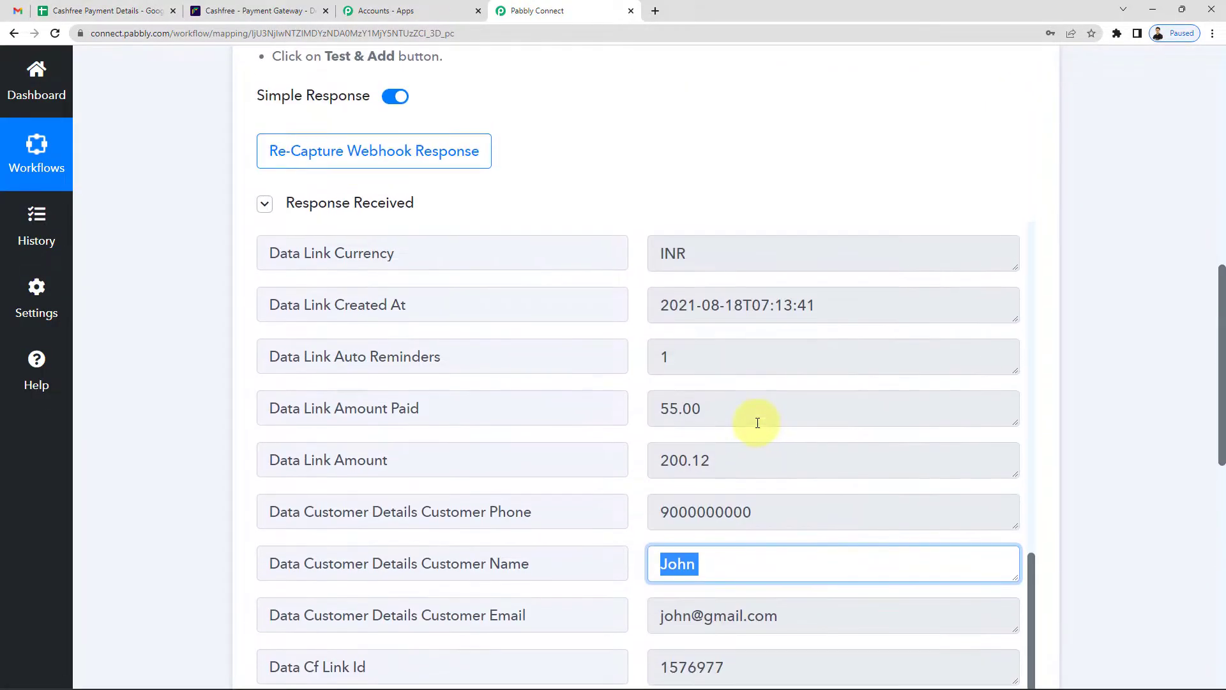
{"action": "scroll", "coordinate": [757, 422], "scroll_direction": "up", "scroll_amount": 2}
{"action": "scroll", "coordinate": [1108, 487], "scroll_direction": "down", "scroll_amount": 2}
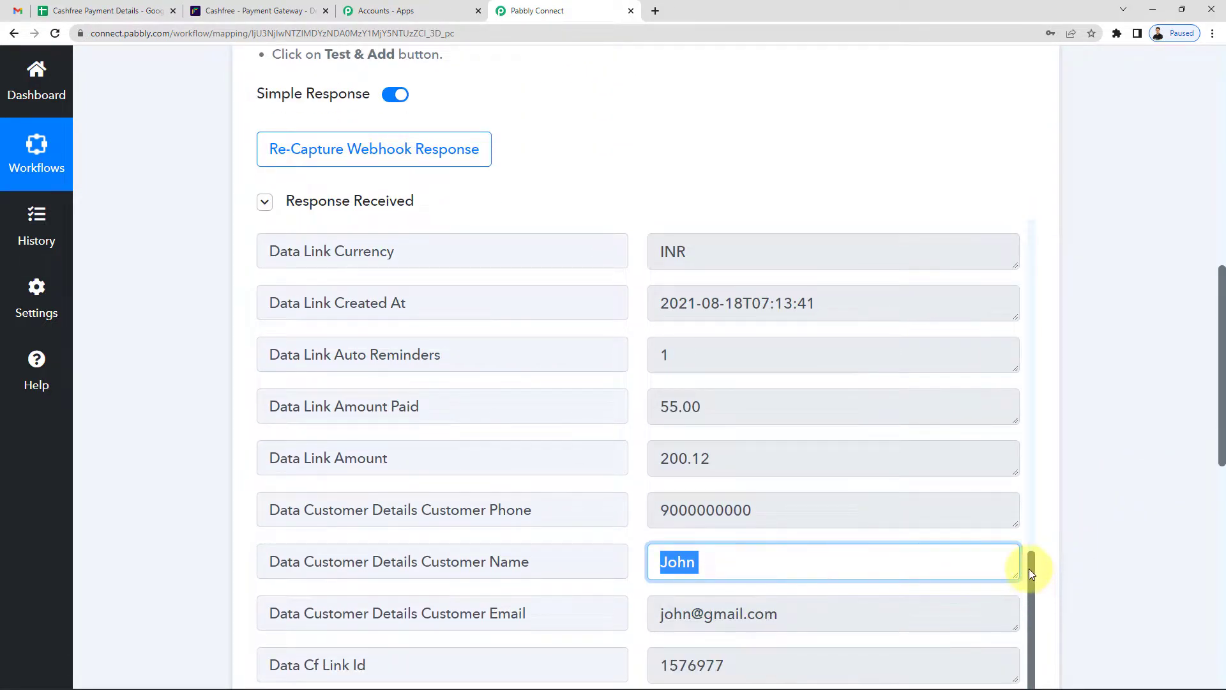
{"action": "left_click_drag", "start_coordinate": [1028, 568], "coordinate": [972, 366]}
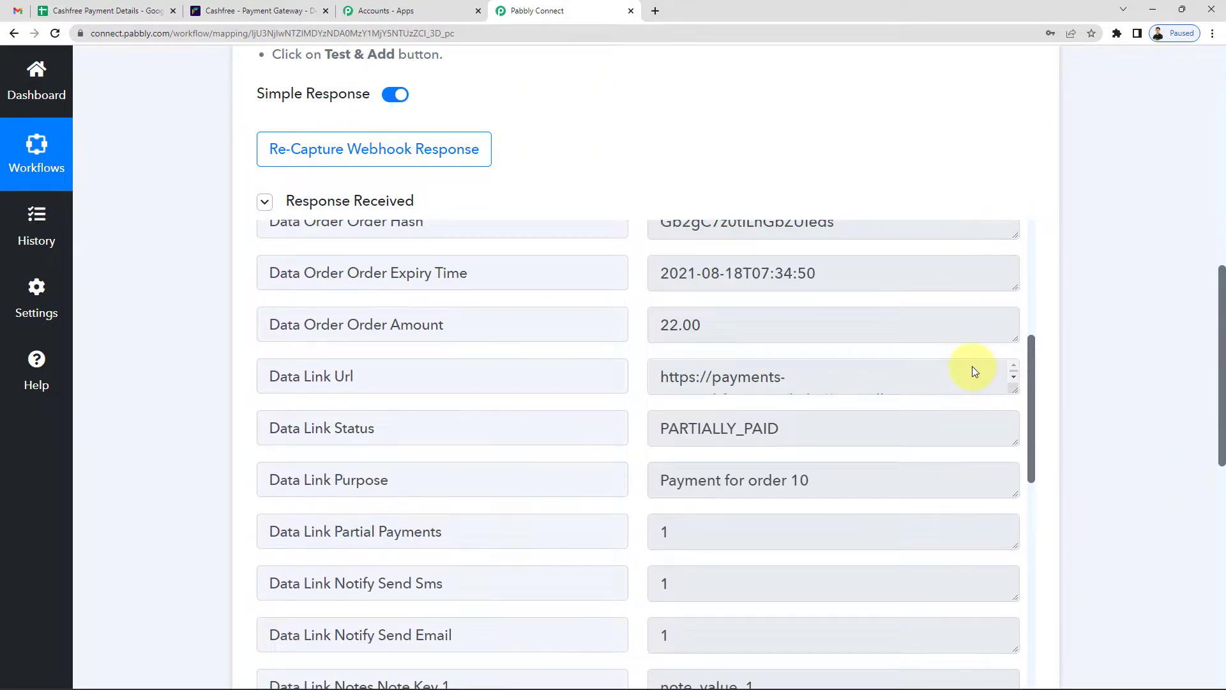
{"action": "scroll", "coordinate": [967, 340], "scroll_direction": "up", "scroll_amount": 3}
{"action": "scroll", "coordinate": [958, 301], "scroll_direction": "up", "scroll_amount": 2}
{"action": "scroll", "coordinate": [952, 268], "scroll_direction": "up", "scroll_amount": 1}
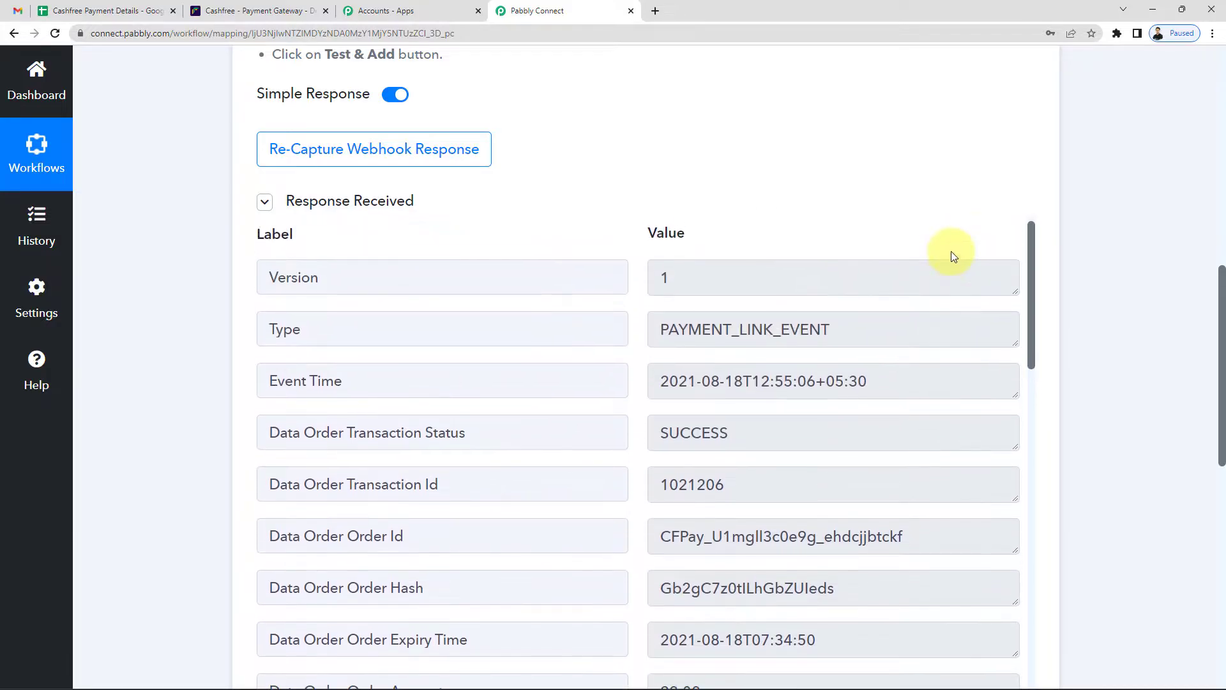
Select the Type field's full PAYMENT_LINK_EVENT value.
{"action": "left_click", "coordinate": [712, 335]}
{"action": "double_click", "coordinate": [709, 334]}
{"action": "left_click", "coordinate": [807, 336]}
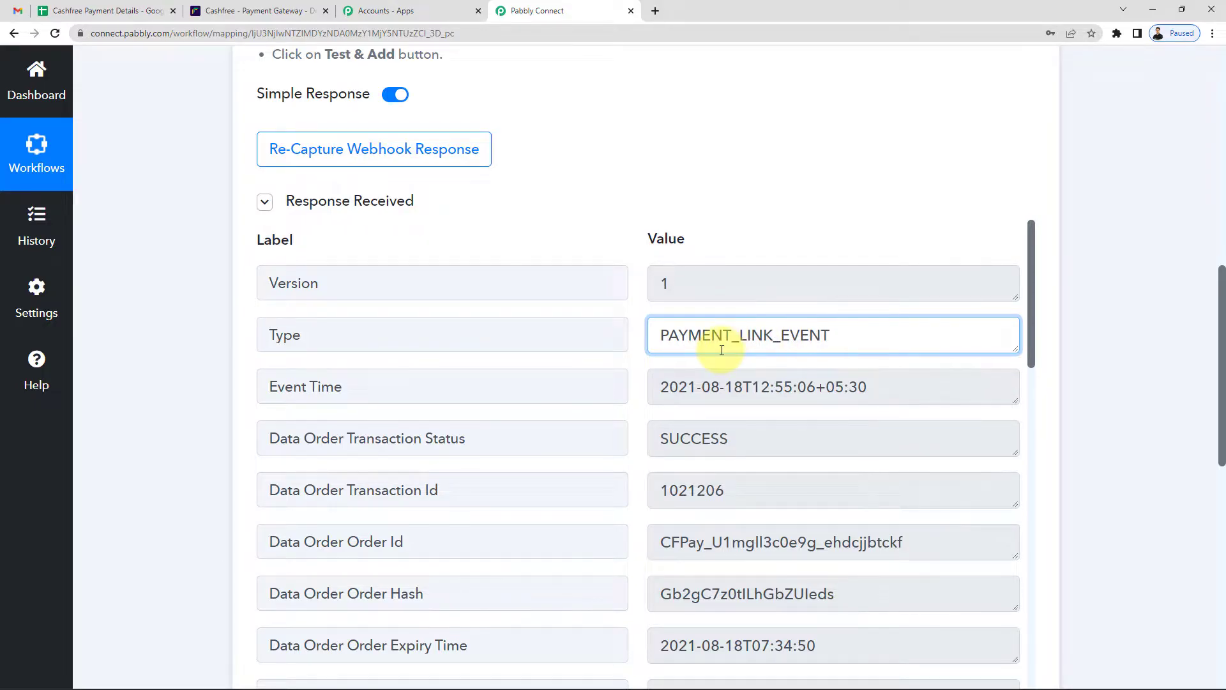
{"action": "double_click", "coordinate": [683, 334]}
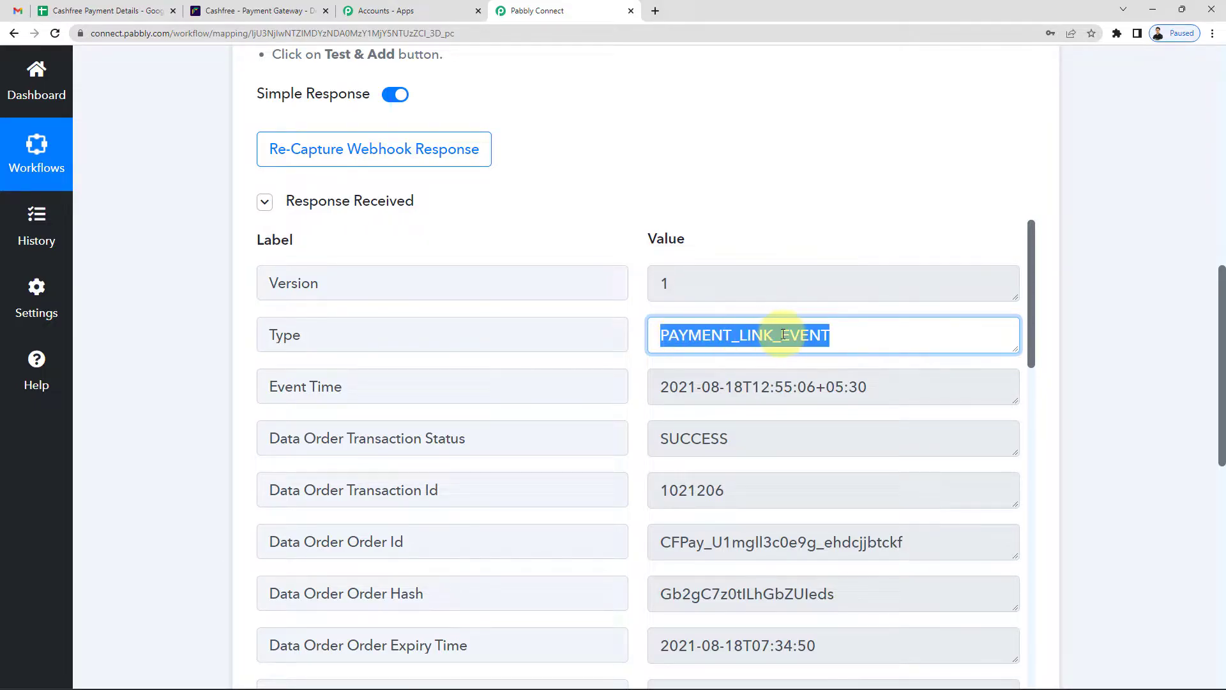
{"action": "left_click", "coordinate": [793, 334]}
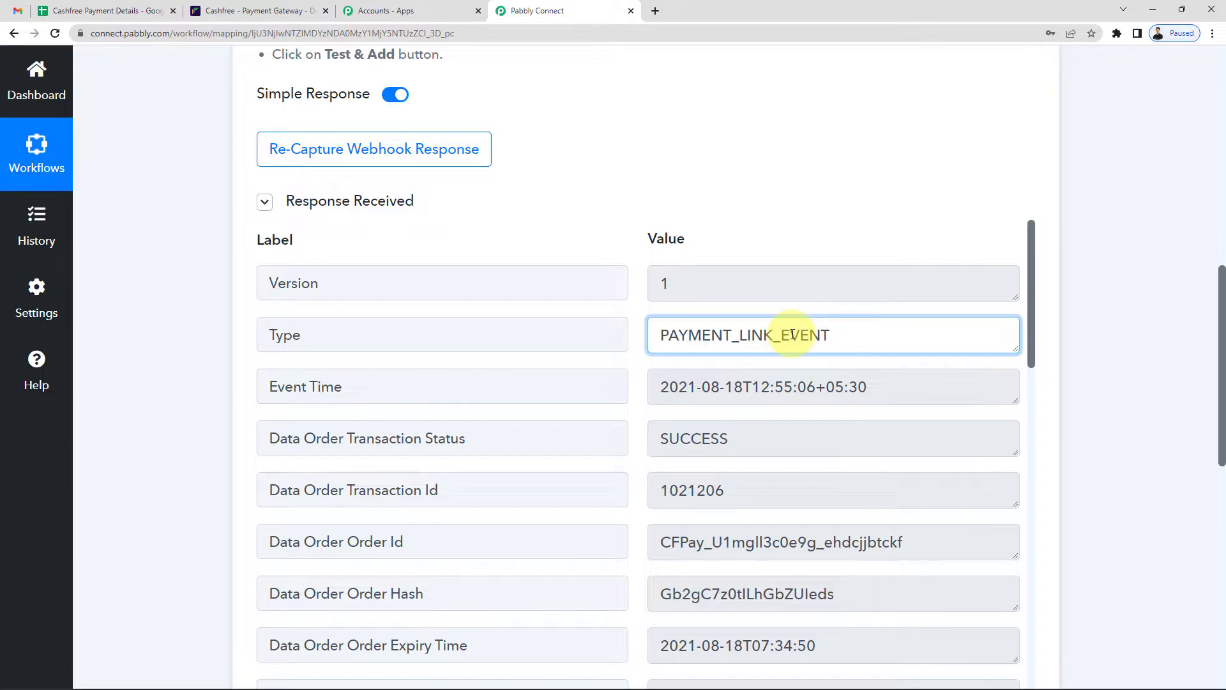
{"action": "double_click", "coordinate": [677, 334]}
{"action": "left_click", "coordinate": [685, 335]}
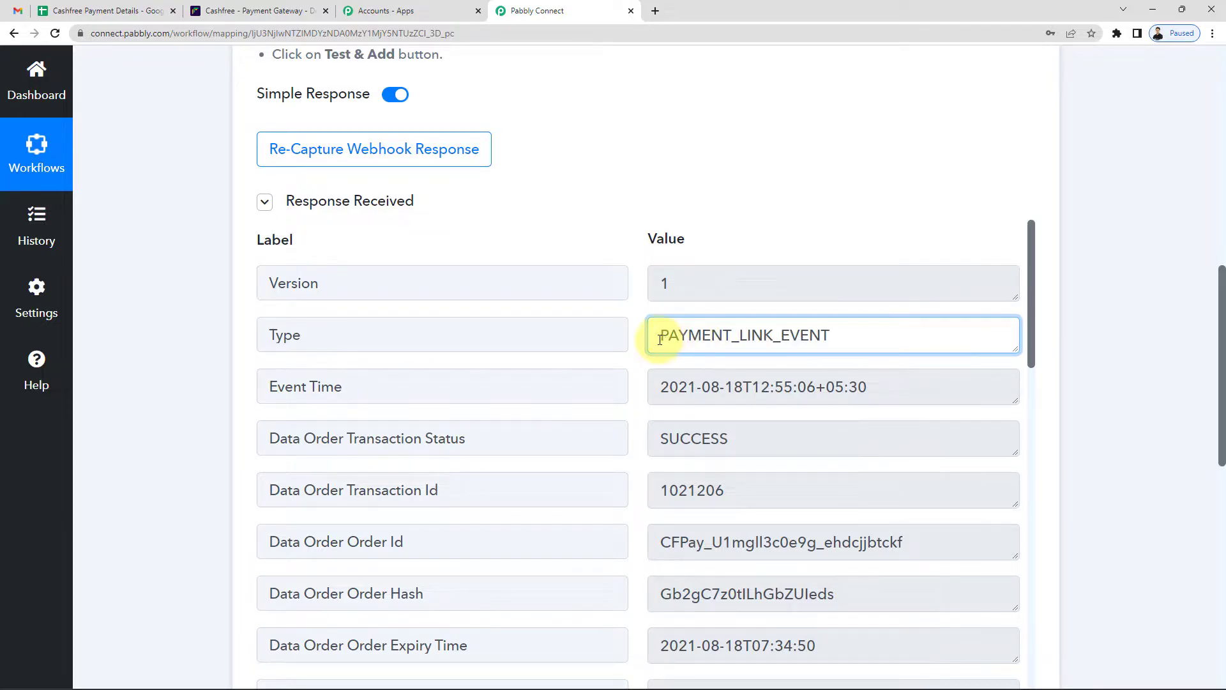
{"action": "left_click_drag", "start_coordinate": [658, 334], "coordinate": [862, 339]}
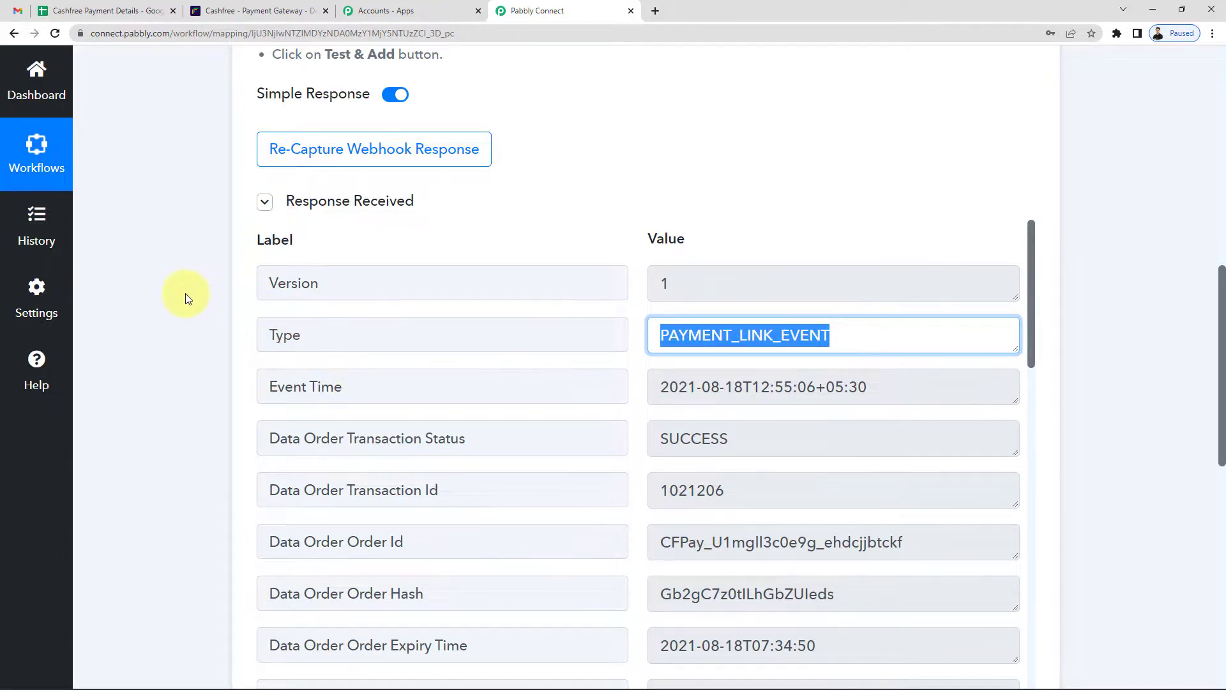
{"action": "scroll", "coordinate": [185, 293], "scroll_direction": "down", "scroll_amount": 7}
Add an action step after the trigger using the Filter by Pabbly app.
{"action": "left_click", "coordinate": [646, 344]}
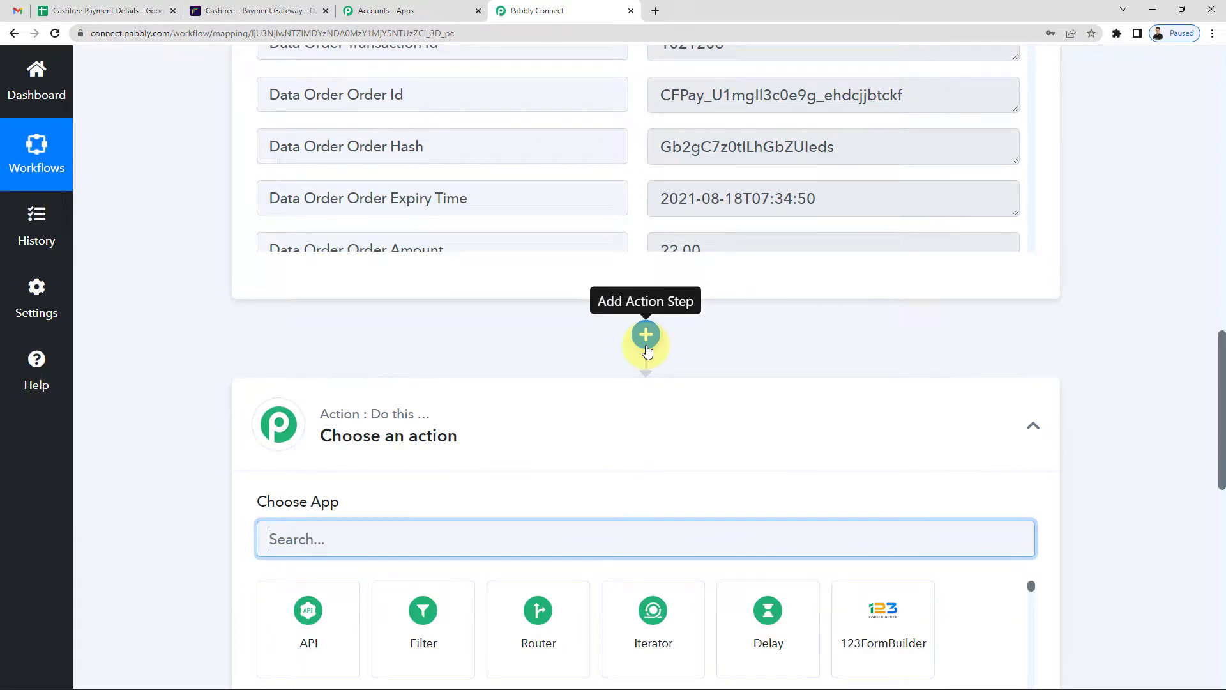
{"action": "type", "text": "filte"}
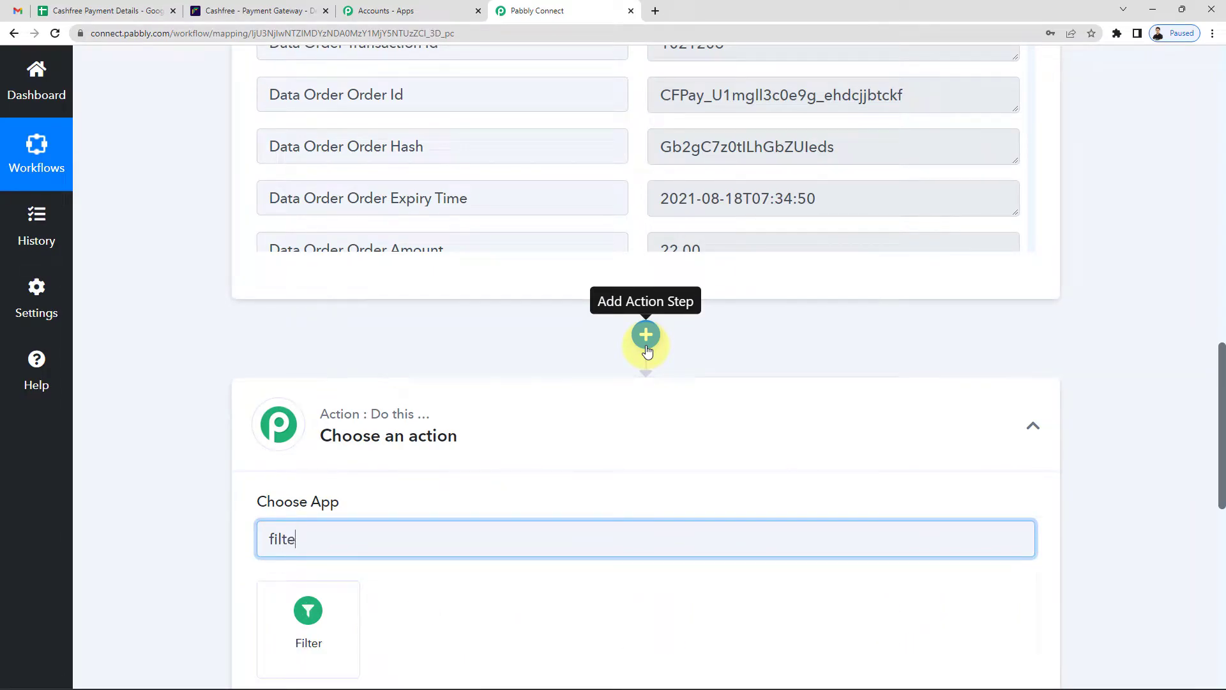
{"action": "scroll", "coordinate": [385, 508], "scroll_direction": "down", "scroll_amount": 1}
{"action": "left_click", "coordinate": [313, 560]}
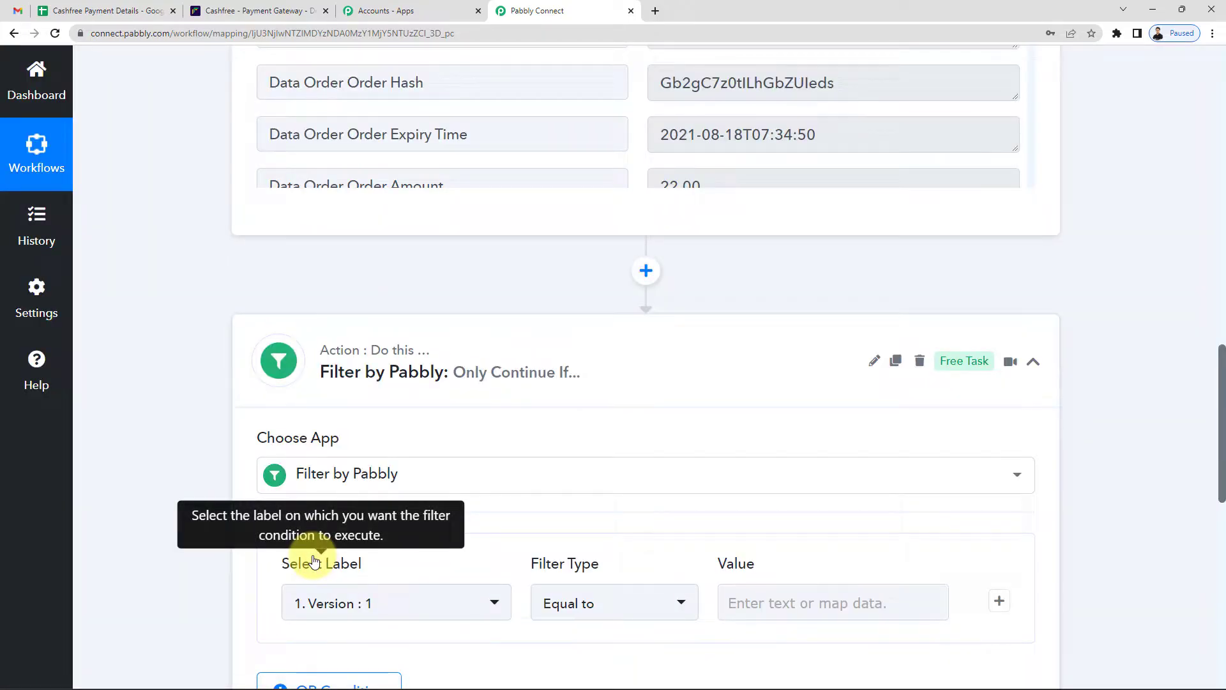
Set the filter condition to Cashfree Type equal to PAYMENT_LINK_EVENT.
{"action": "scroll", "coordinate": [313, 556], "scroll_direction": "down", "scroll_amount": 2}
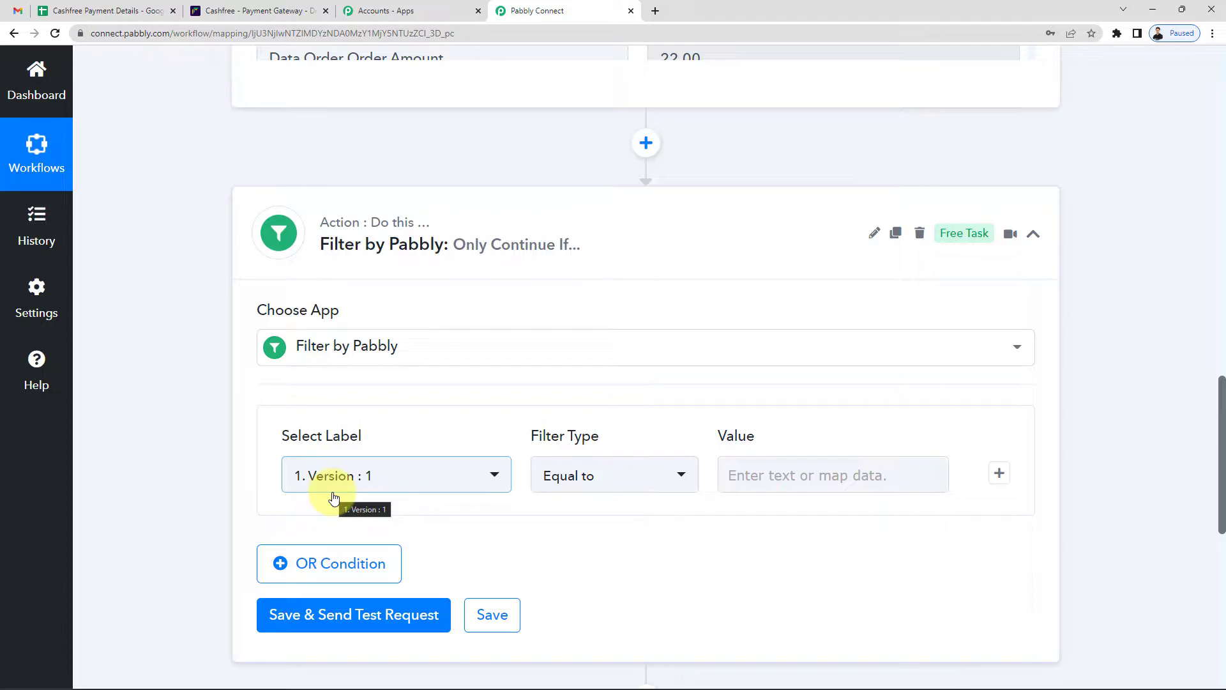
{"action": "left_click", "coordinate": [334, 486]}
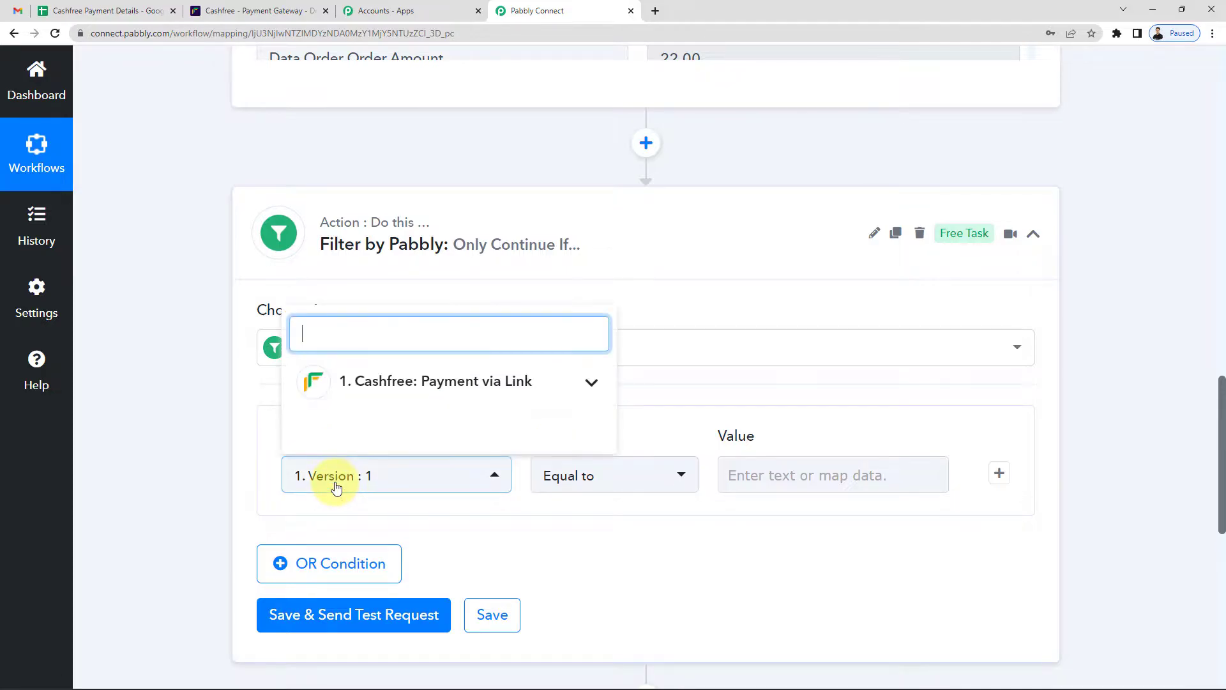
{"action": "left_click", "coordinate": [394, 383]}
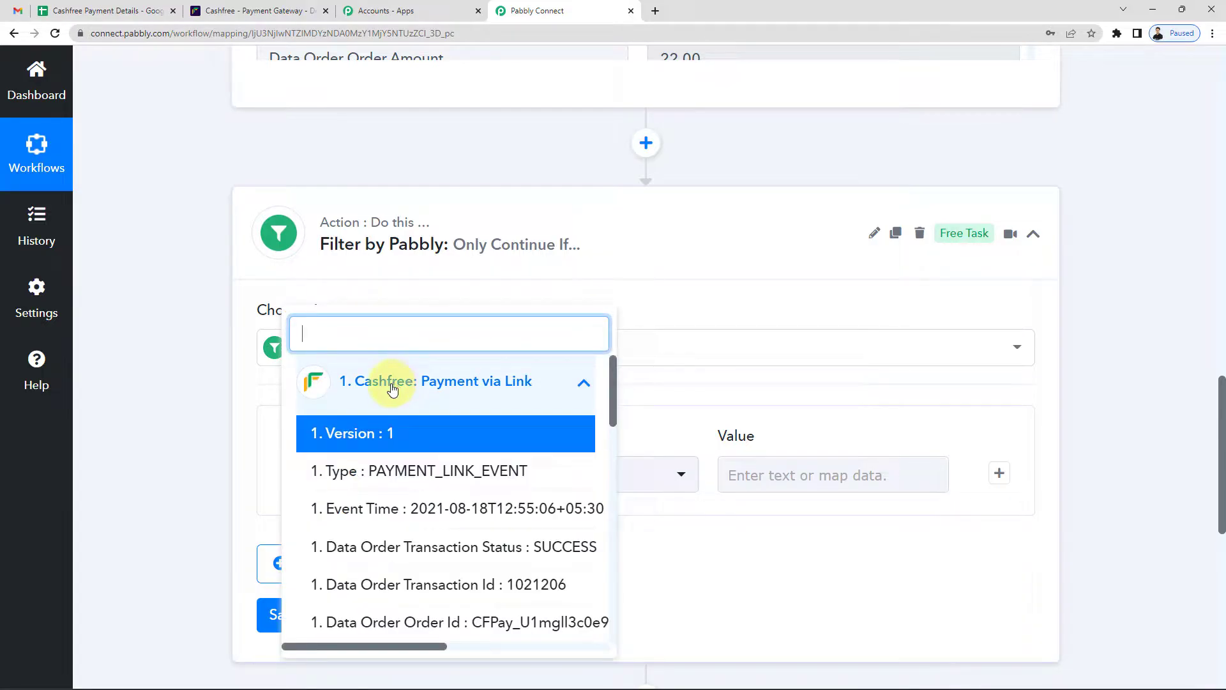
{"action": "left_click", "coordinate": [369, 473]}
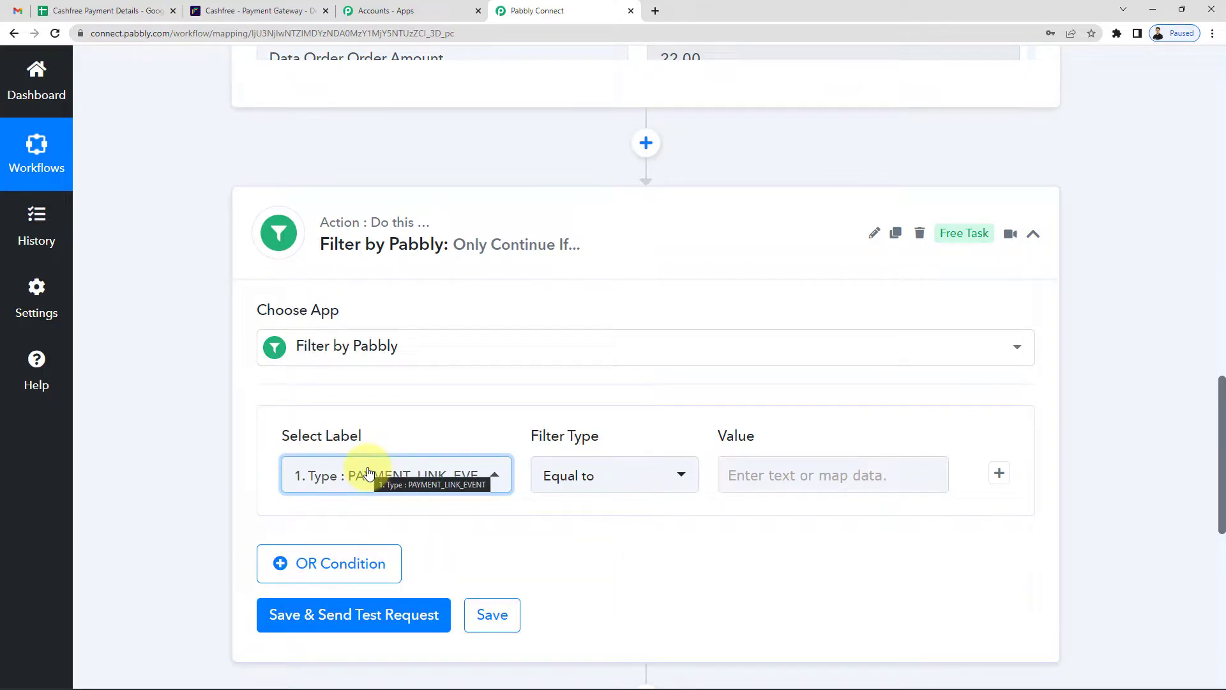
{"action": "left_click", "coordinate": [837, 479]}
{"action": "type", "text": "PAYMENT_LINK_EVENT"}
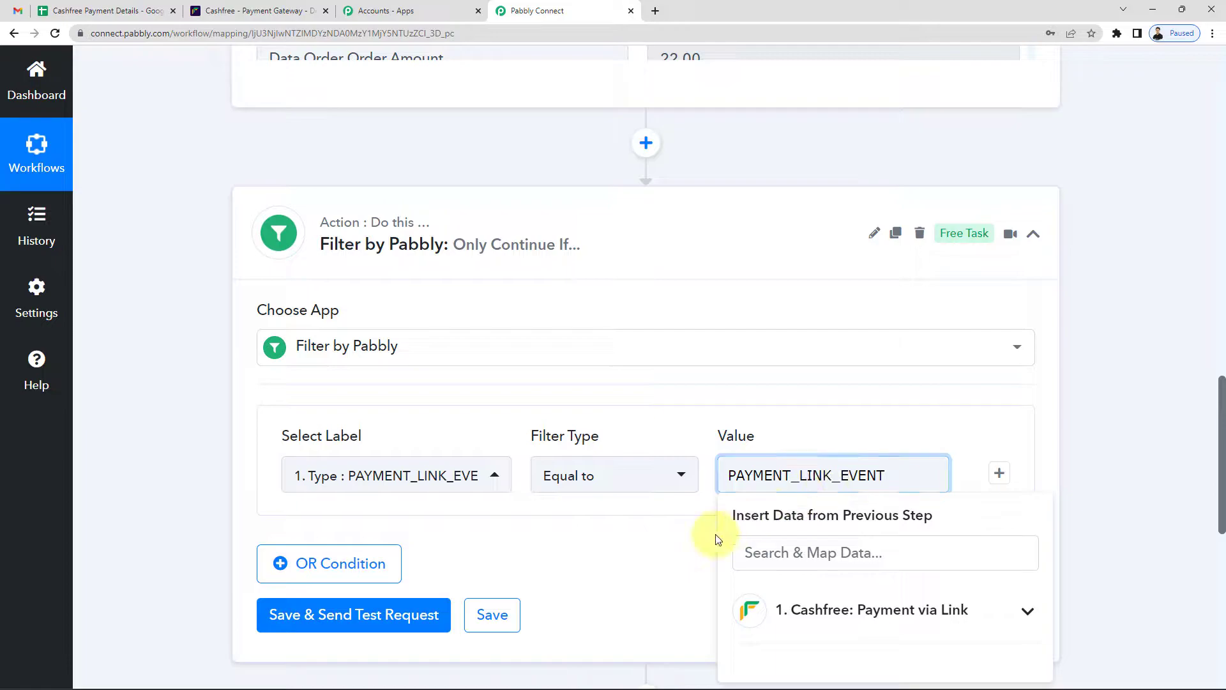
{"action": "left_click", "coordinate": [624, 563]}
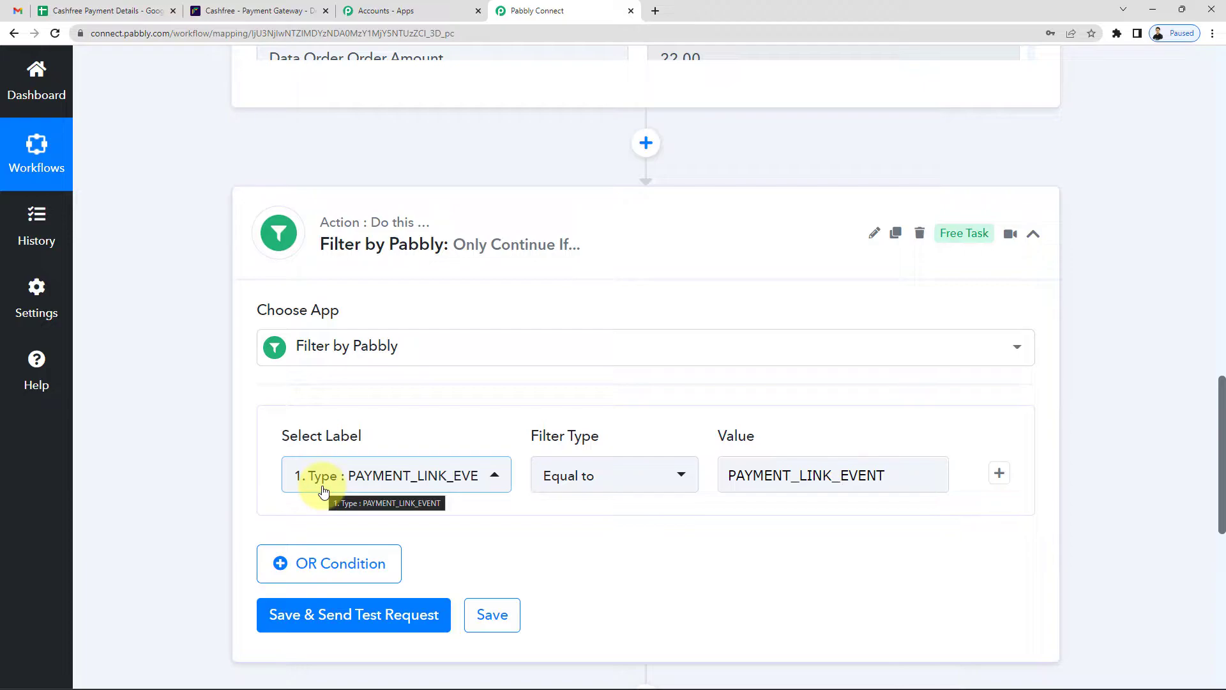
Save and test the filter, confirming Status success and the message 'Condition is true'.
{"action": "scroll", "coordinate": [323, 491], "scroll_direction": "down", "scroll_amount": 2}
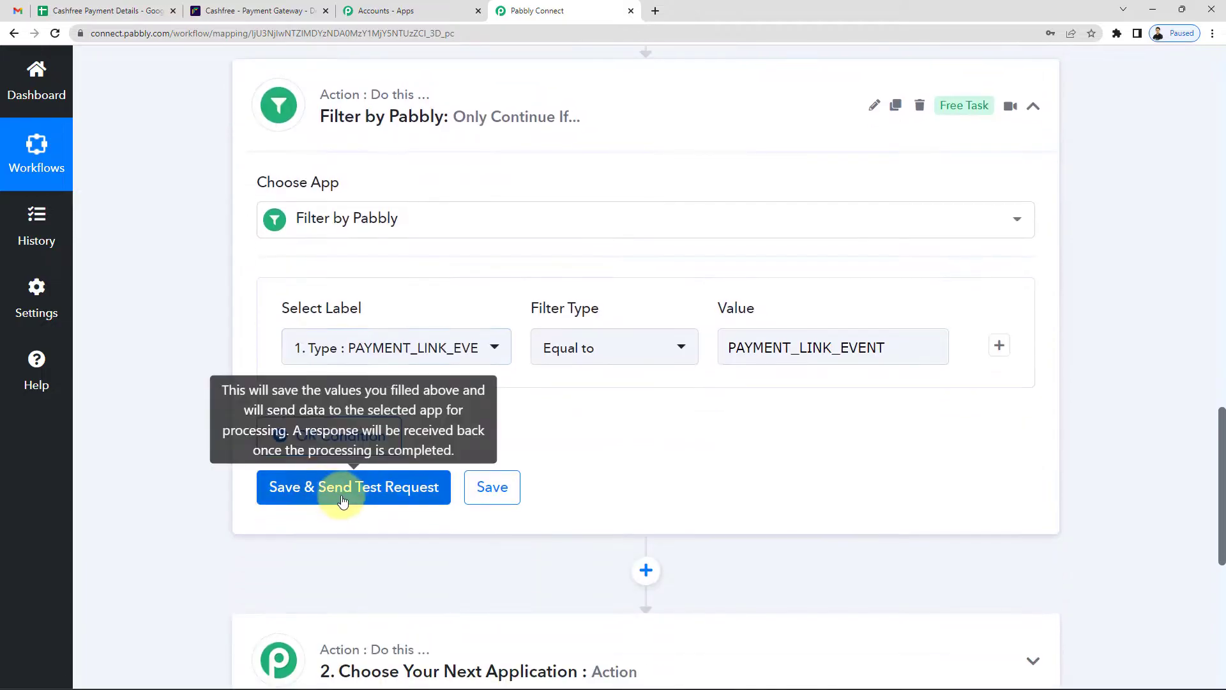
{"action": "left_click", "coordinate": [344, 495]}
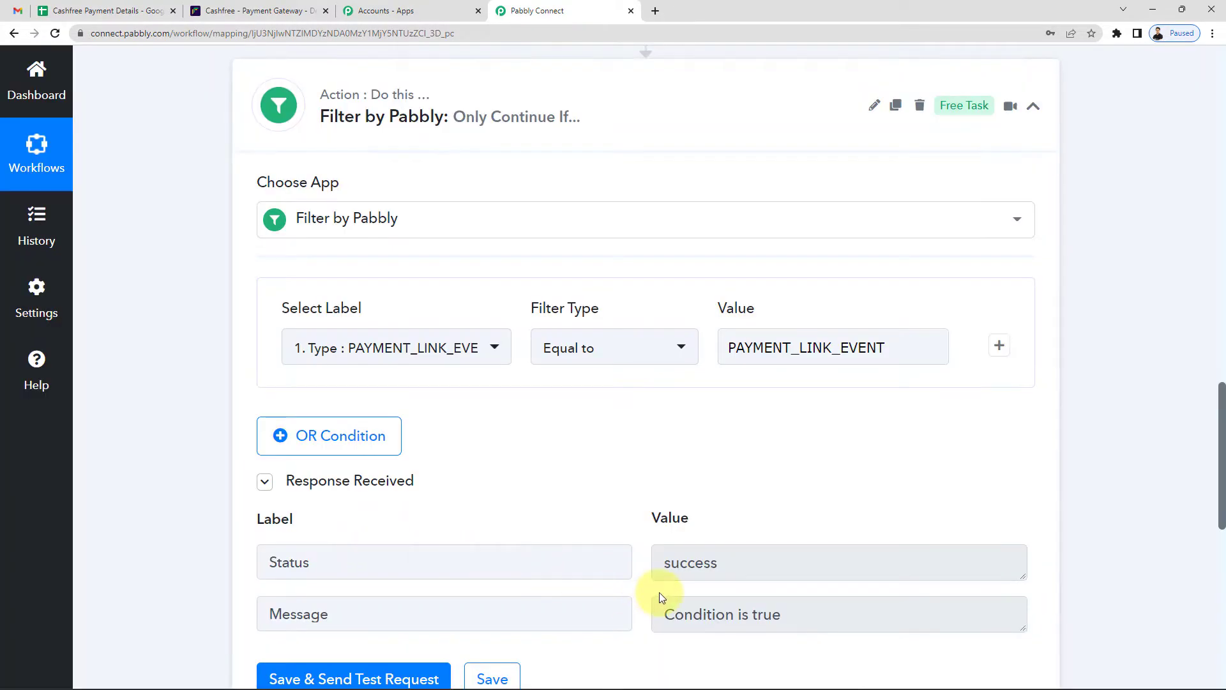
{"action": "double_click", "coordinate": [695, 563]}
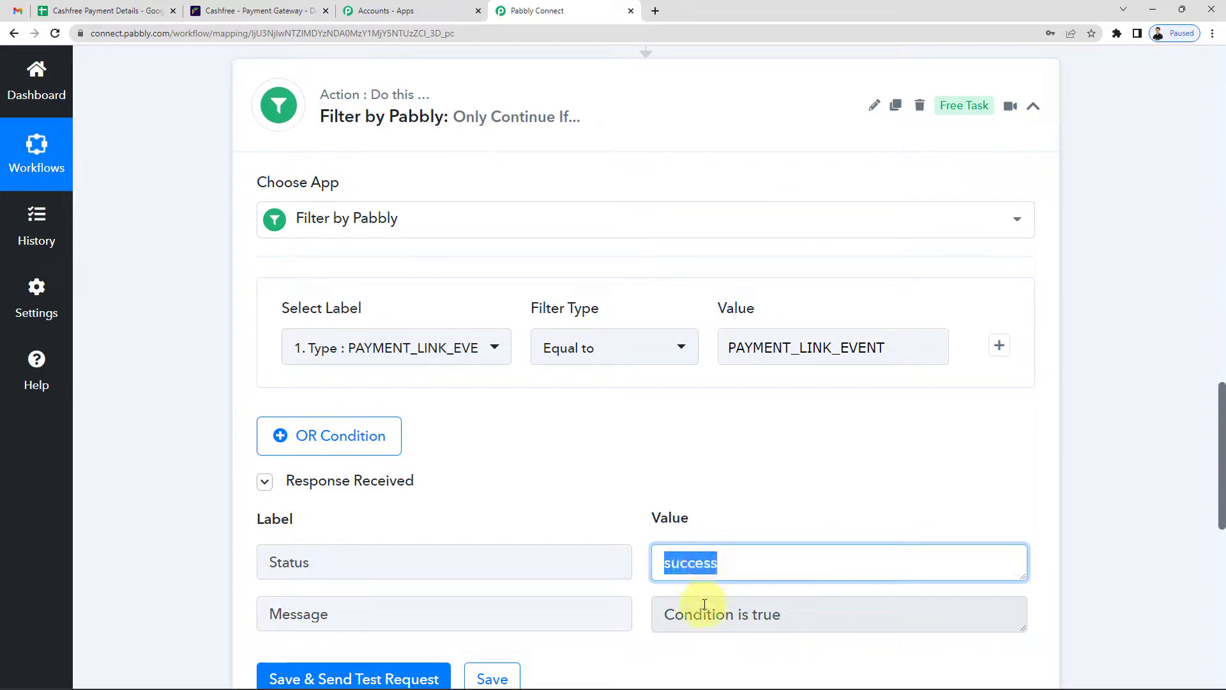
{"action": "left_click_drag", "start_coordinate": [700, 616], "coordinate": [798, 622]}
{"action": "left_click", "coordinate": [762, 622]}
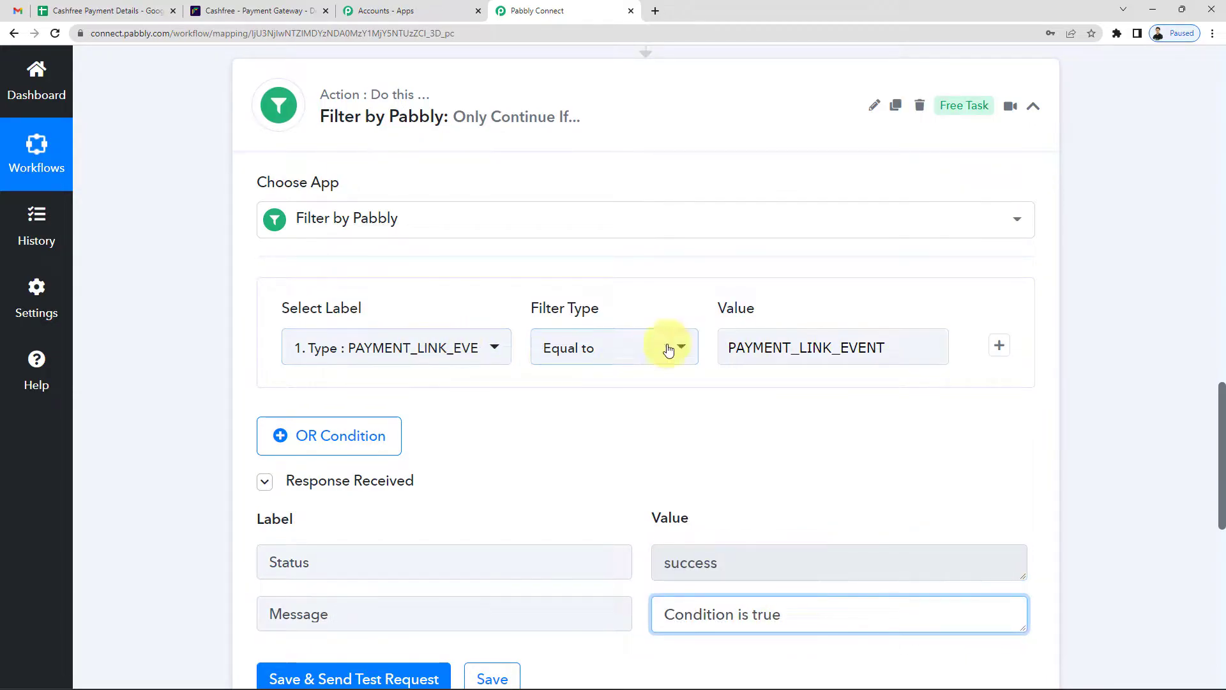
{"action": "double_click", "coordinate": [758, 347]}
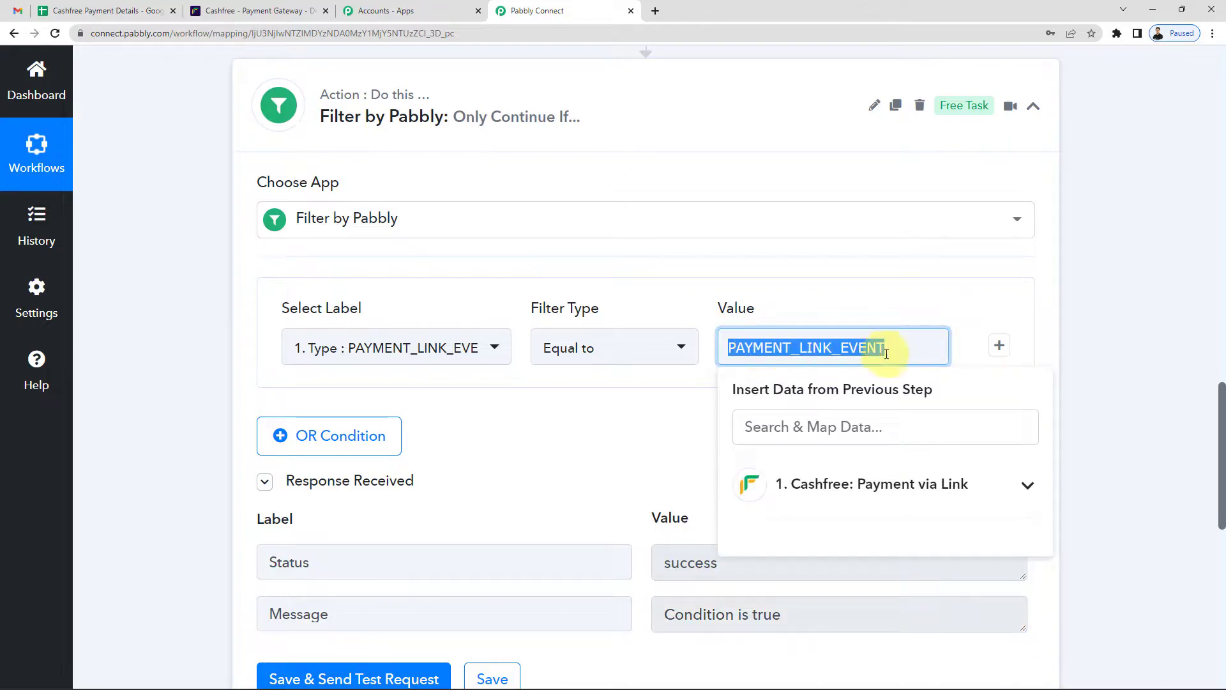
{"action": "left_click", "coordinate": [625, 433]}
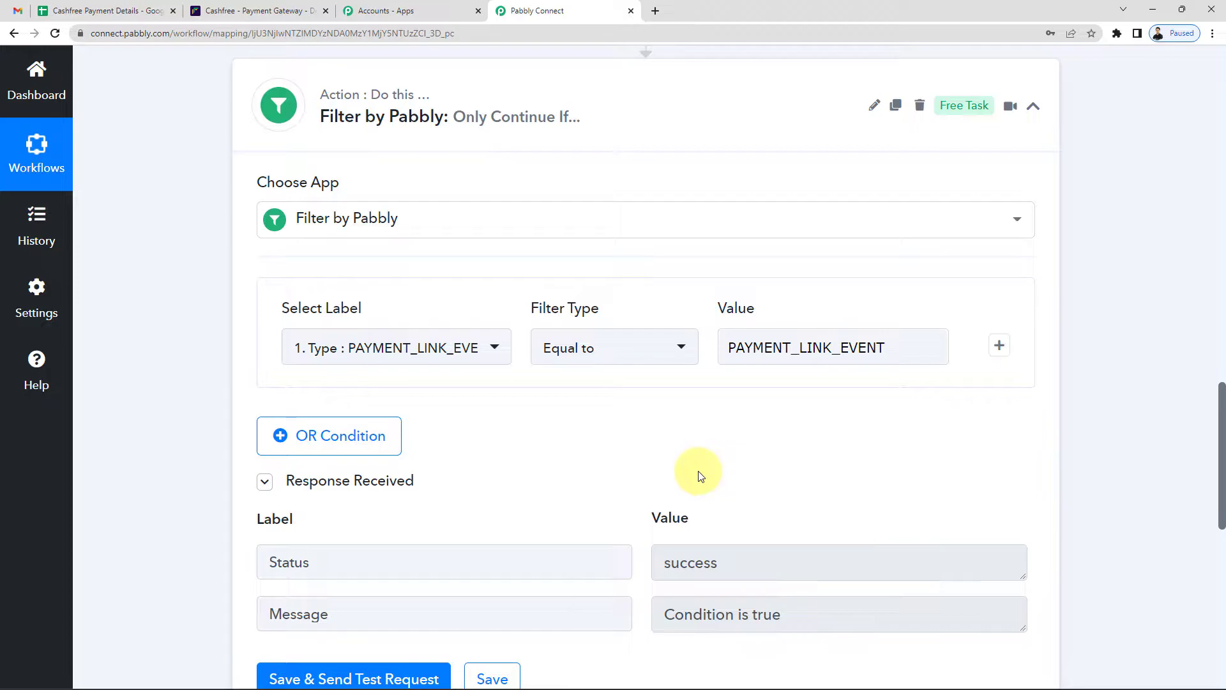
{"action": "scroll", "coordinate": [699, 475], "scroll_direction": "down", "scroll_amount": 5}
{"action": "scroll", "coordinate": [699, 476], "scroll_direction": "down", "scroll_amount": 1}
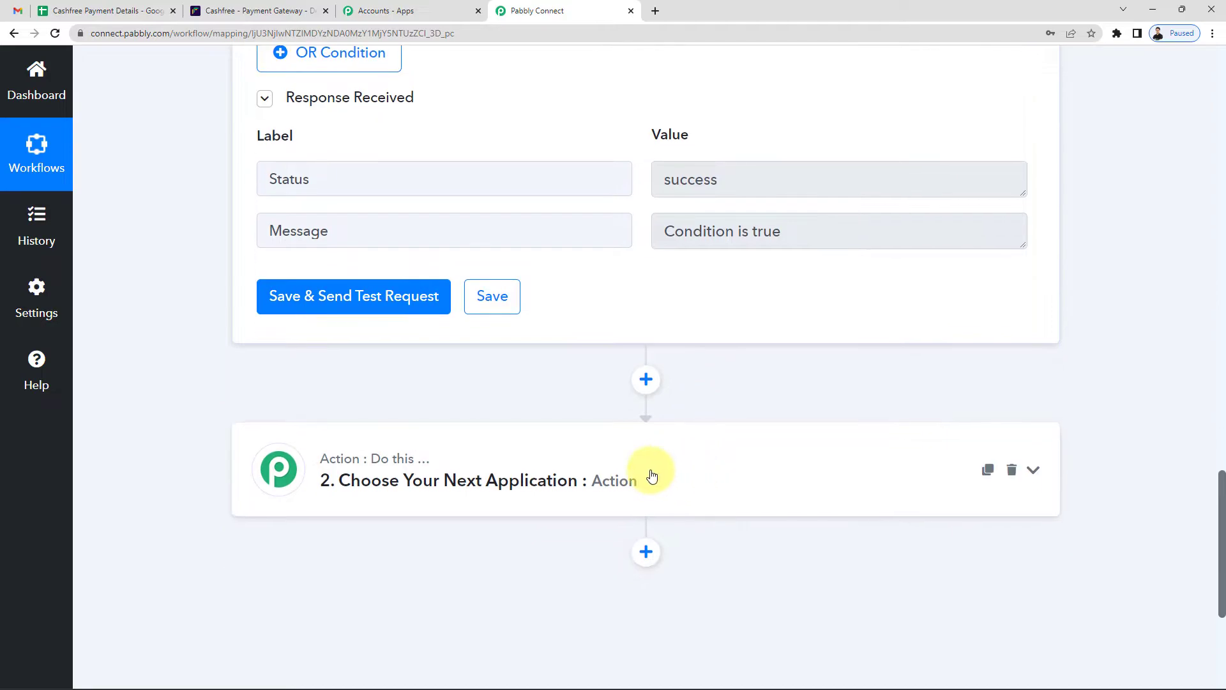
Set the next action to Google Sheets (searched 'gOO') with the Add New Row action event.
{"action": "left_click", "coordinate": [379, 475]}
{"action": "left_click", "coordinate": [341, 570]}
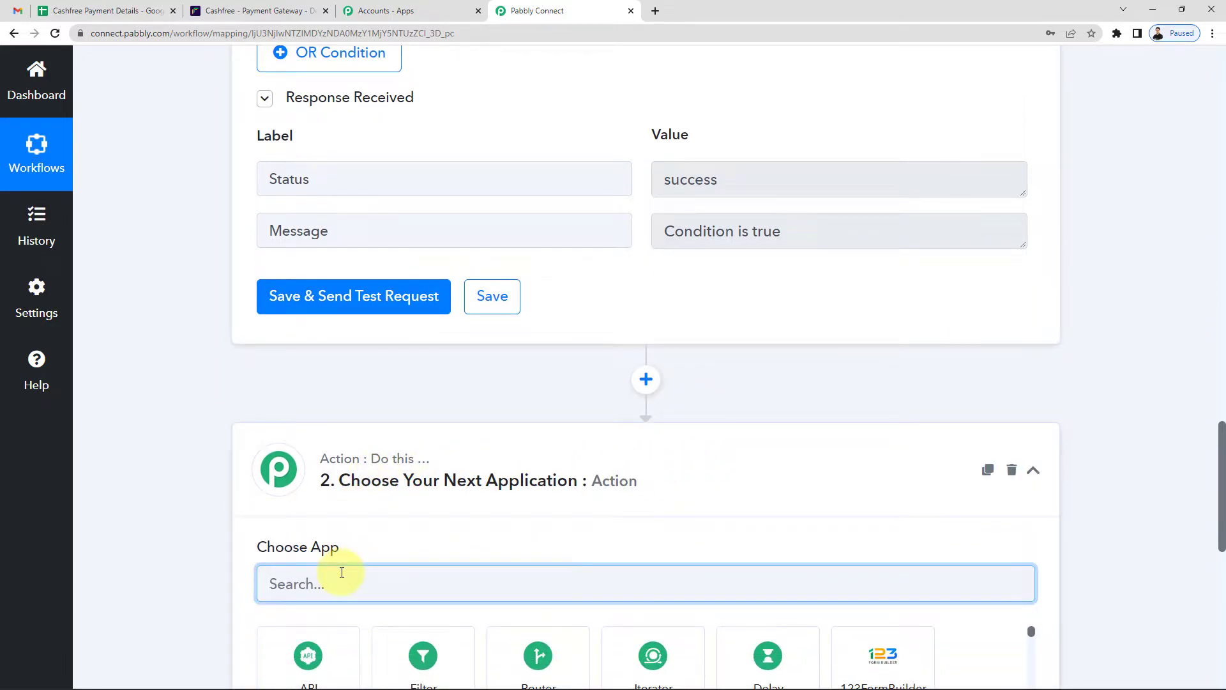
{"action": "type", "text": "gOO"}
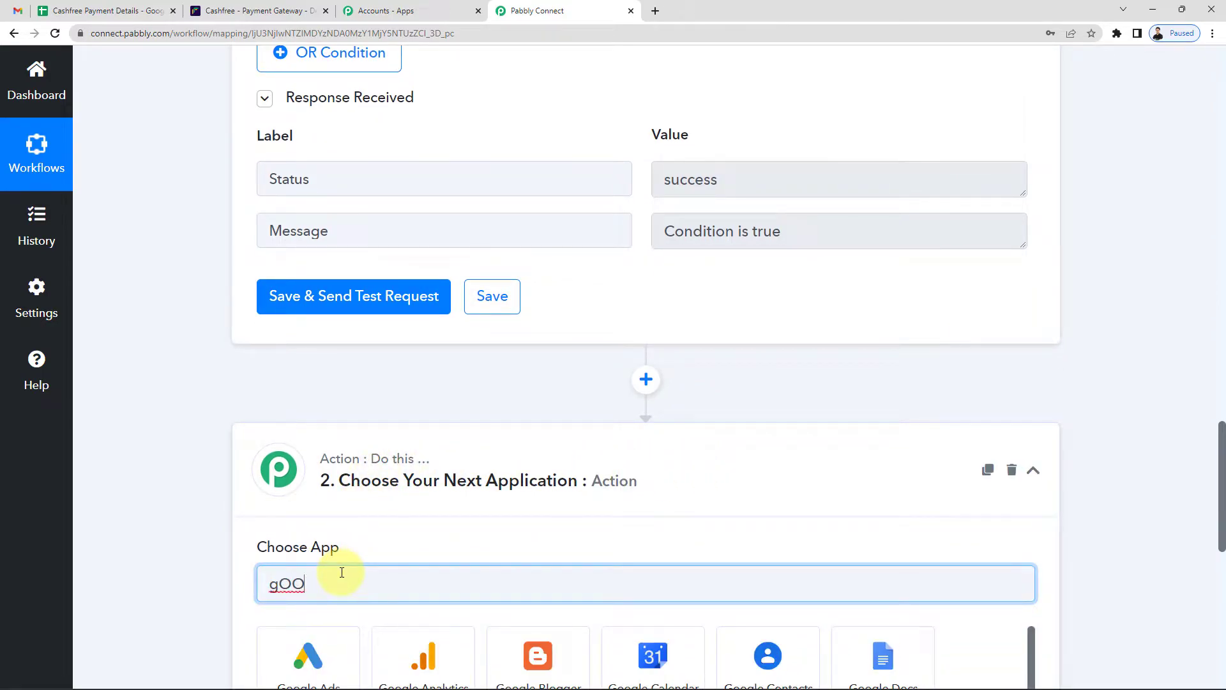
{"action": "scroll", "coordinate": [384, 575], "scroll_direction": "down", "scroll_amount": 3}
{"action": "left_click", "coordinate": [786, 605]}
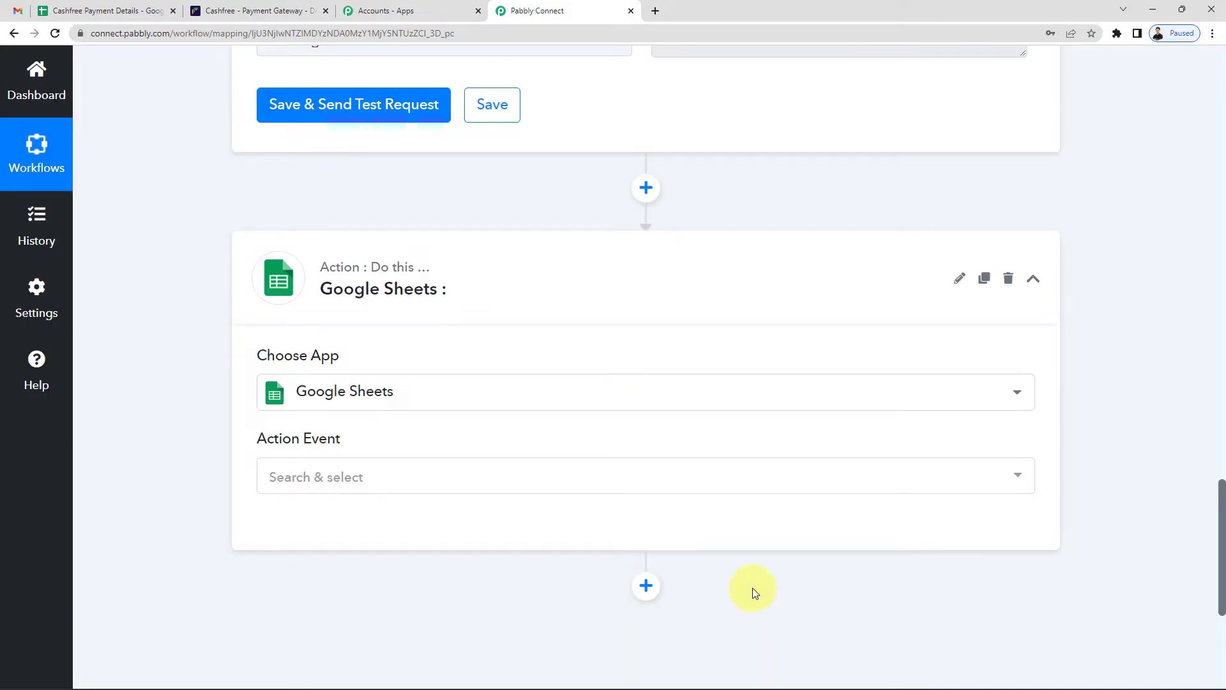
{"action": "left_click", "coordinate": [273, 479]}
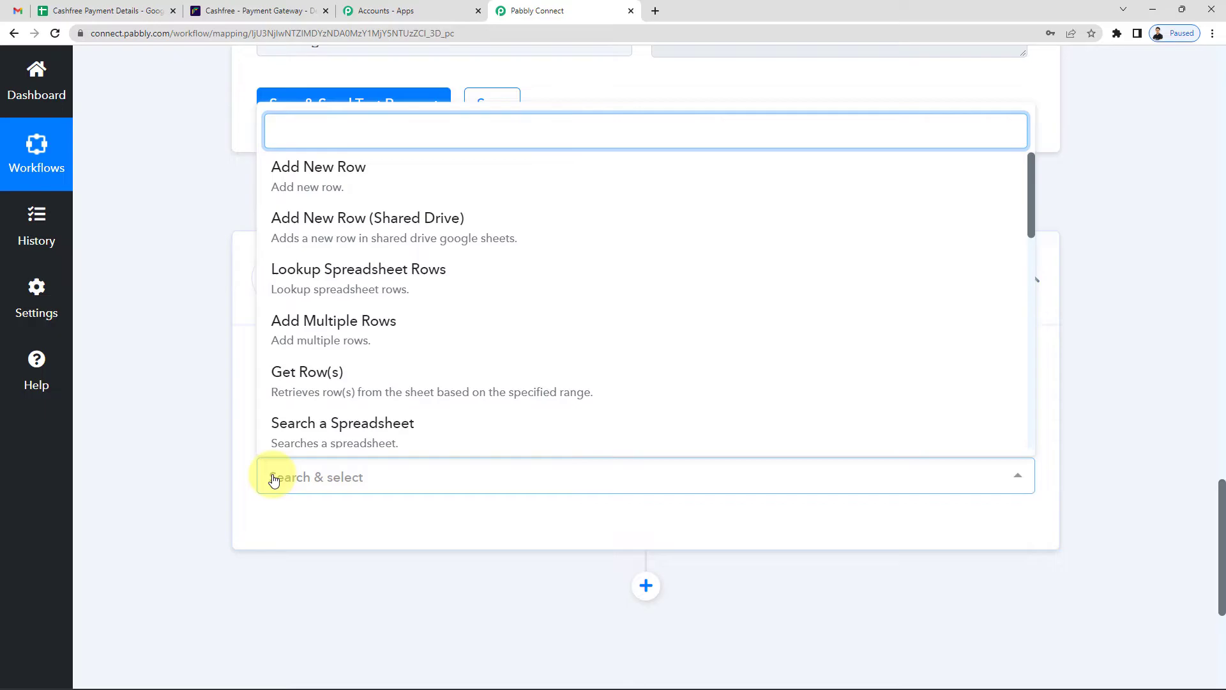
{"action": "left_click", "coordinate": [335, 184]}
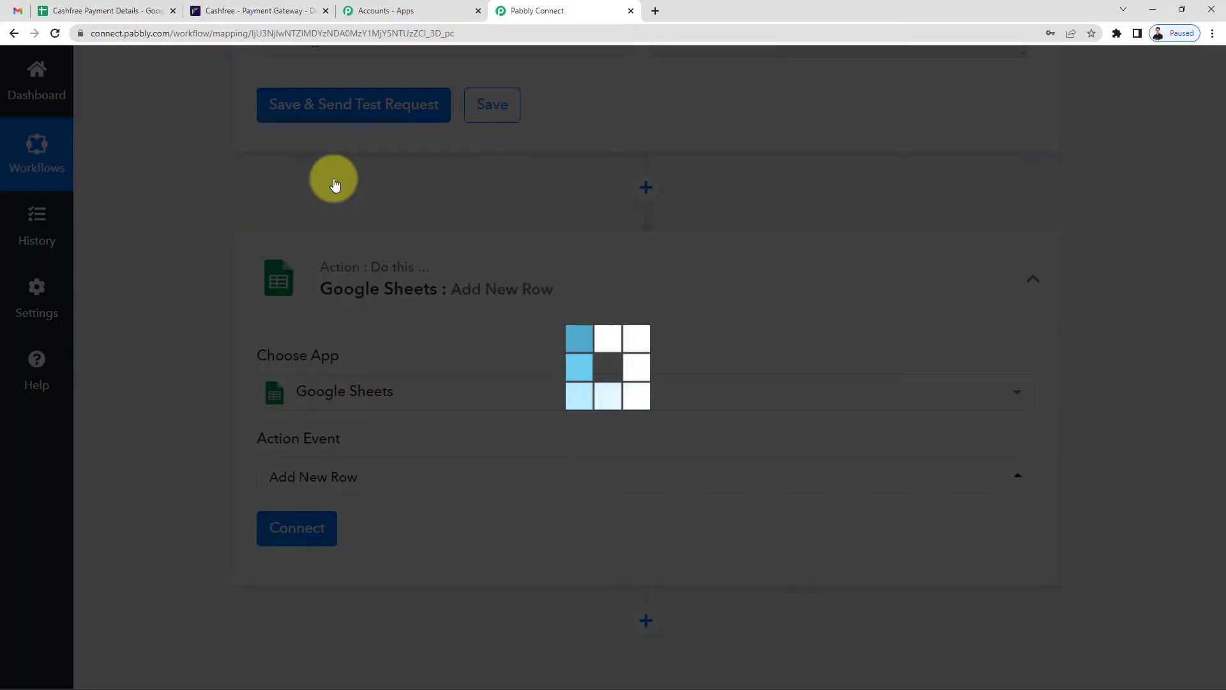
{"action": "left_click", "coordinate": [104, 11]}
{"action": "left_click", "coordinate": [523, 11]}
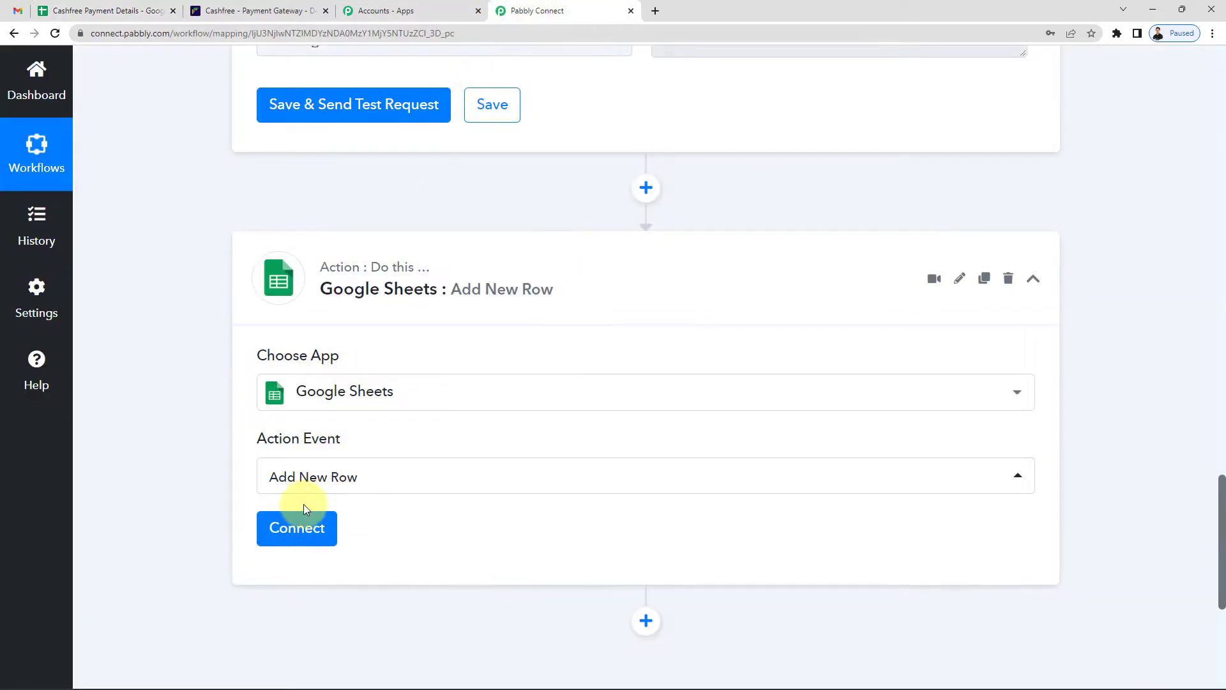
Add a new Google Sheets connection, authorize the Google account's access, and save it.
{"action": "left_click", "coordinate": [297, 526]}
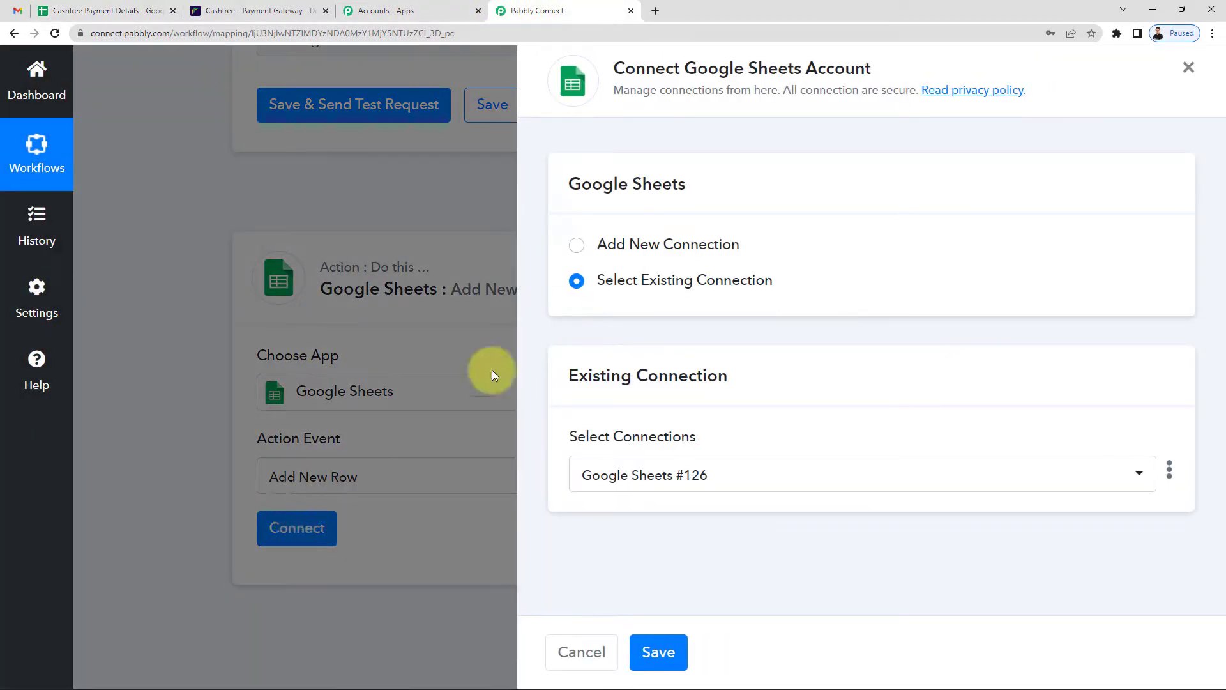
{"action": "left_click", "coordinate": [597, 243]}
{"action": "left_click", "coordinate": [681, 456]}
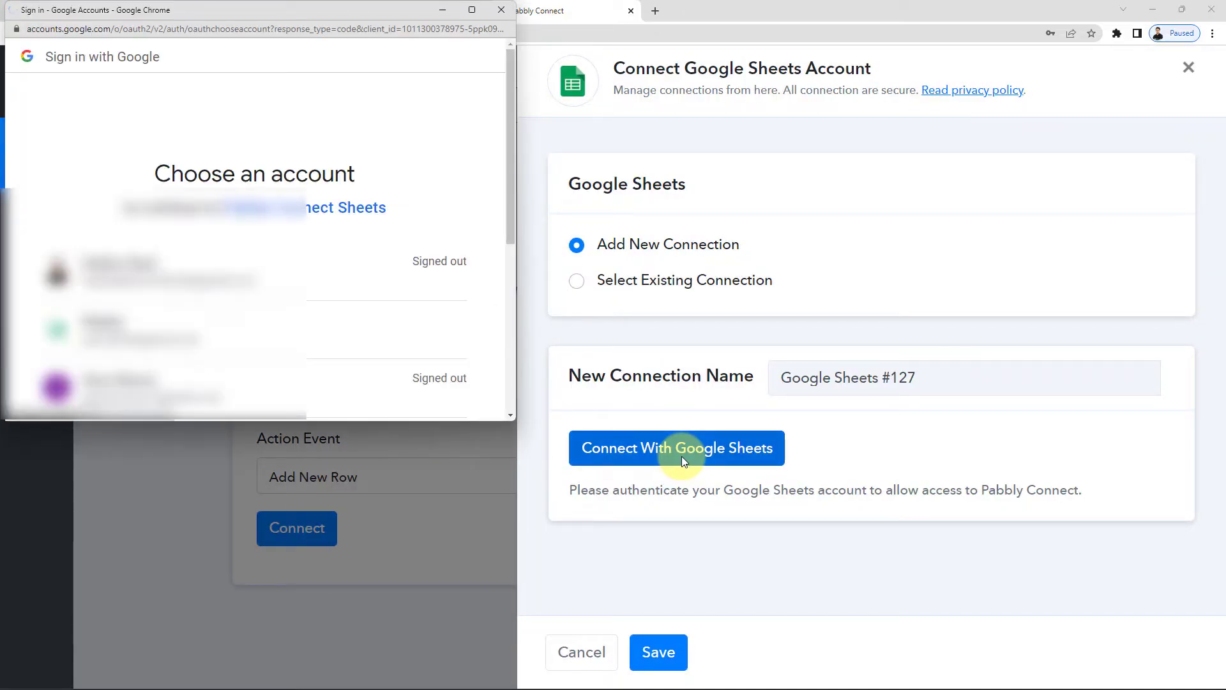
{"action": "left_click", "coordinate": [371, 350]}
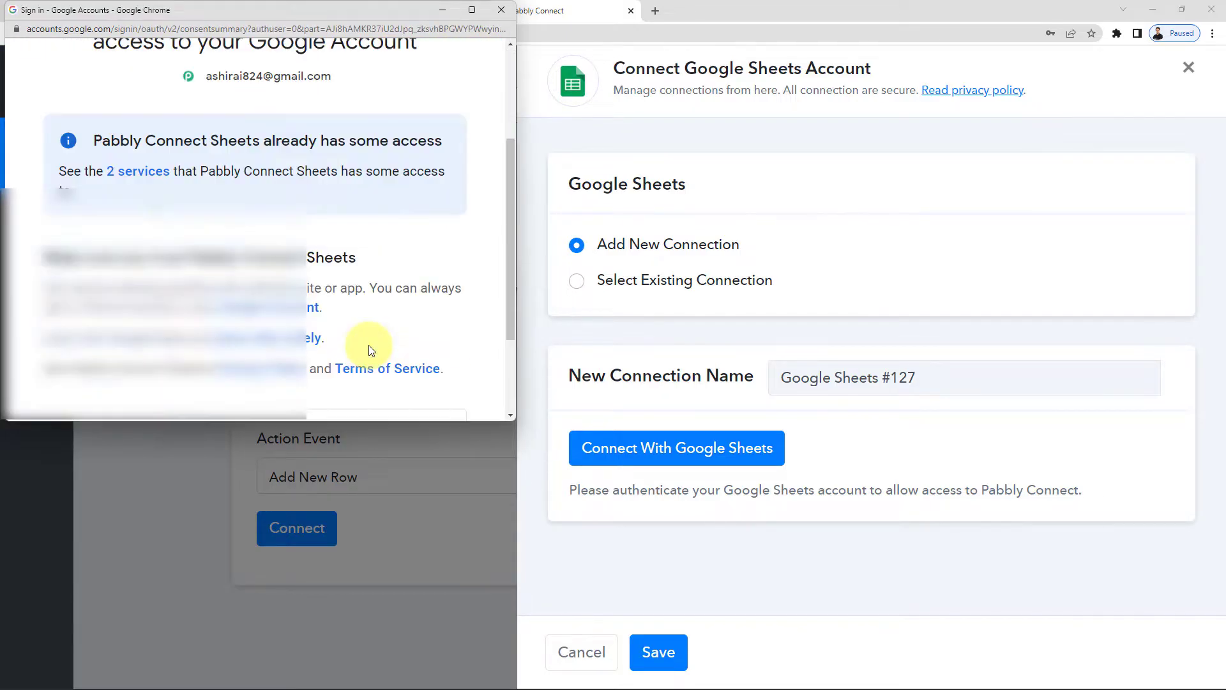
{"action": "left_click", "coordinate": [390, 297]}
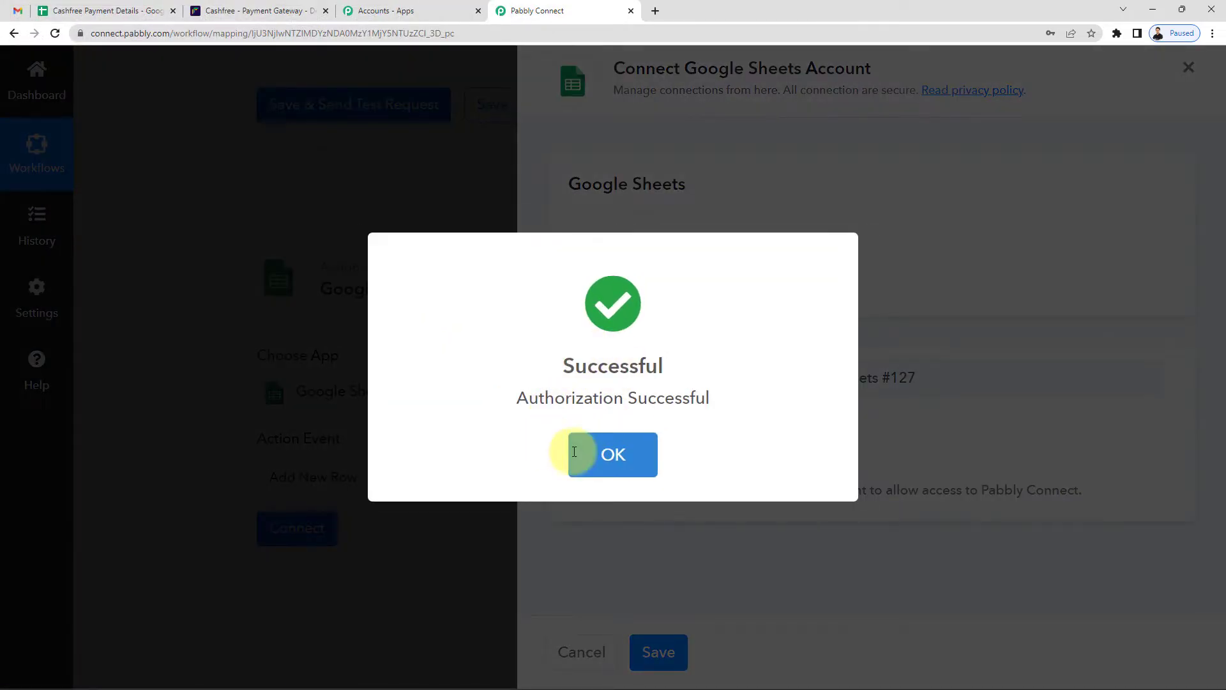
{"action": "left_click", "coordinate": [578, 452]}
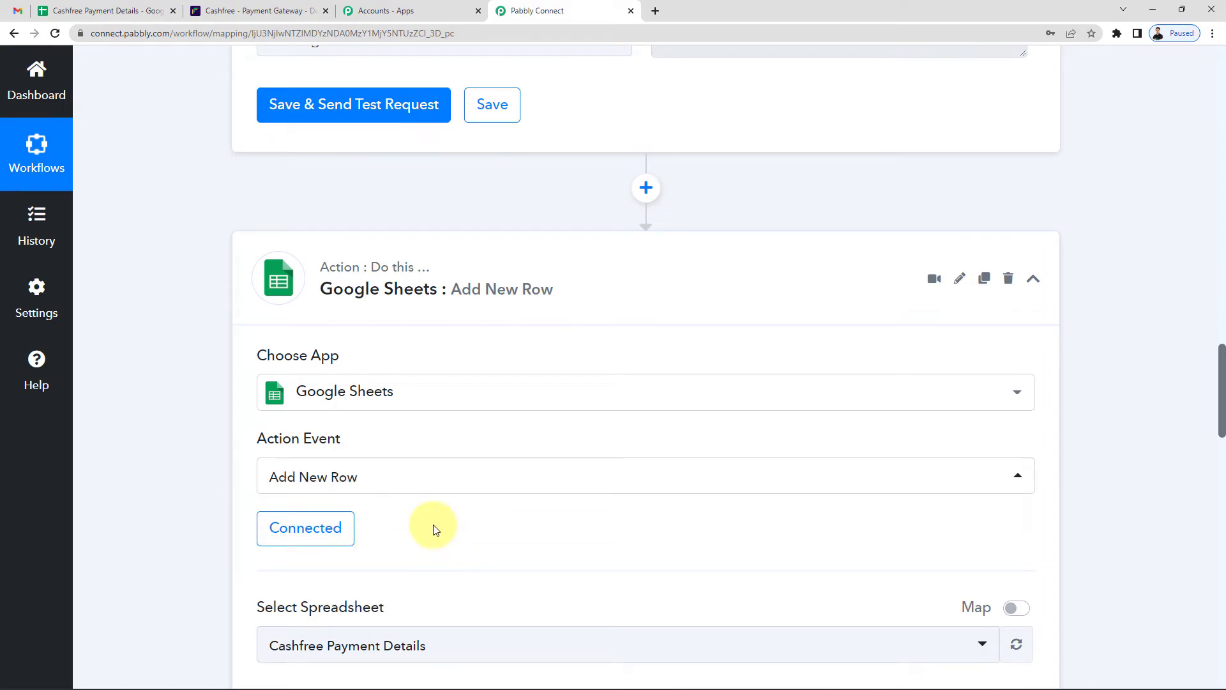
{"action": "scroll", "coordinate": [433, 530], "scroll_direction": "down", "scroll_amount": 4}
{"action": "left_click_drag", "start_coordinate": [256, 352], "coordinate": [385, 350]}
{"action": "left_click", "coordinate": [444, 356]}
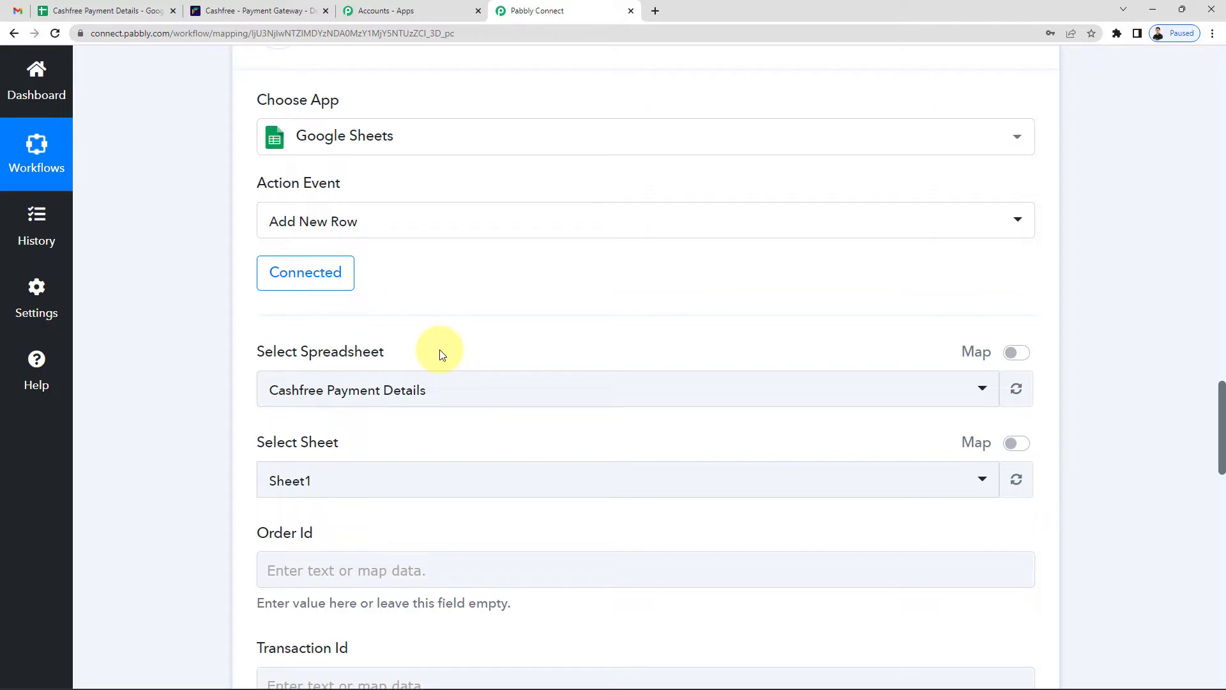
{"action": "left_click", "coordinate": [77, 11]}
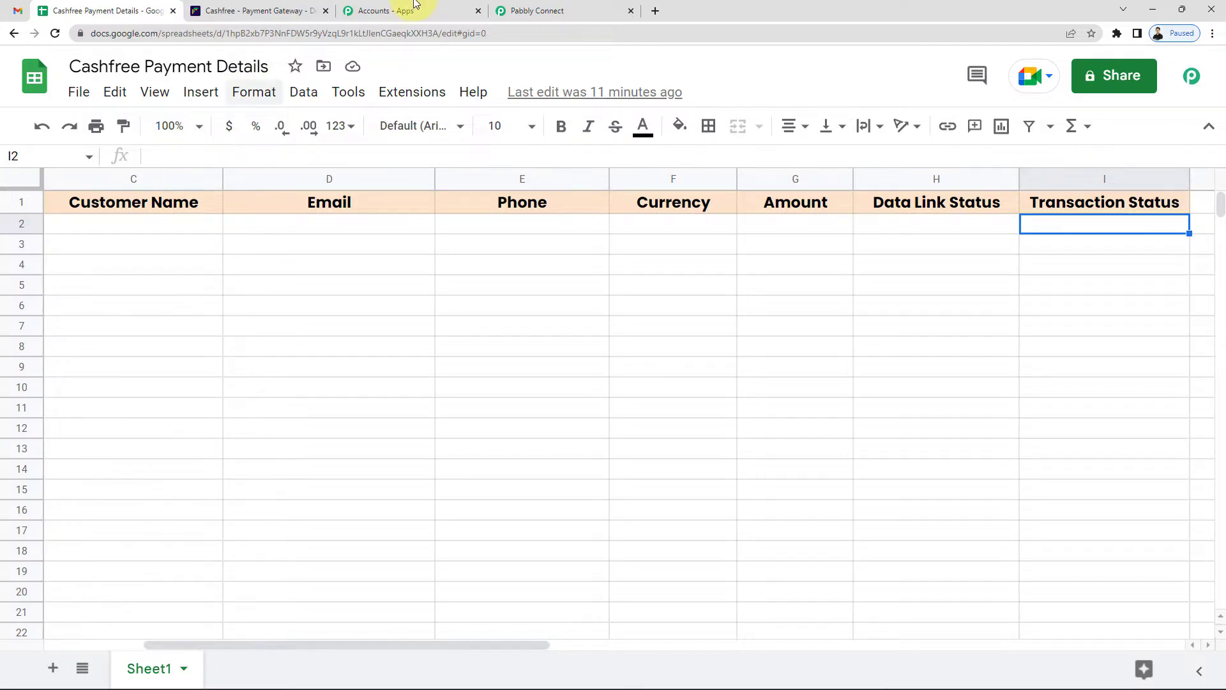
{"action": "left_click", "coordinate": [562, 10]}
{"action": "left_click", "coordinate": [331, 390]}
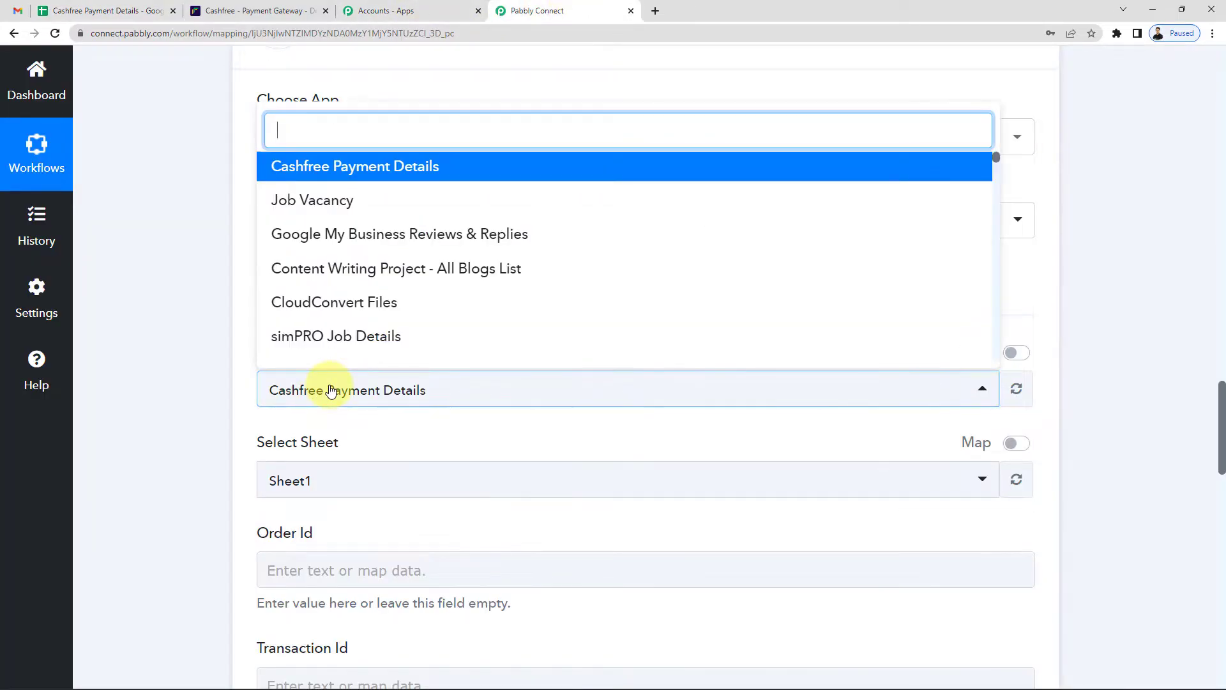
{"action": "left_click", "coordinate": [391, 166]}
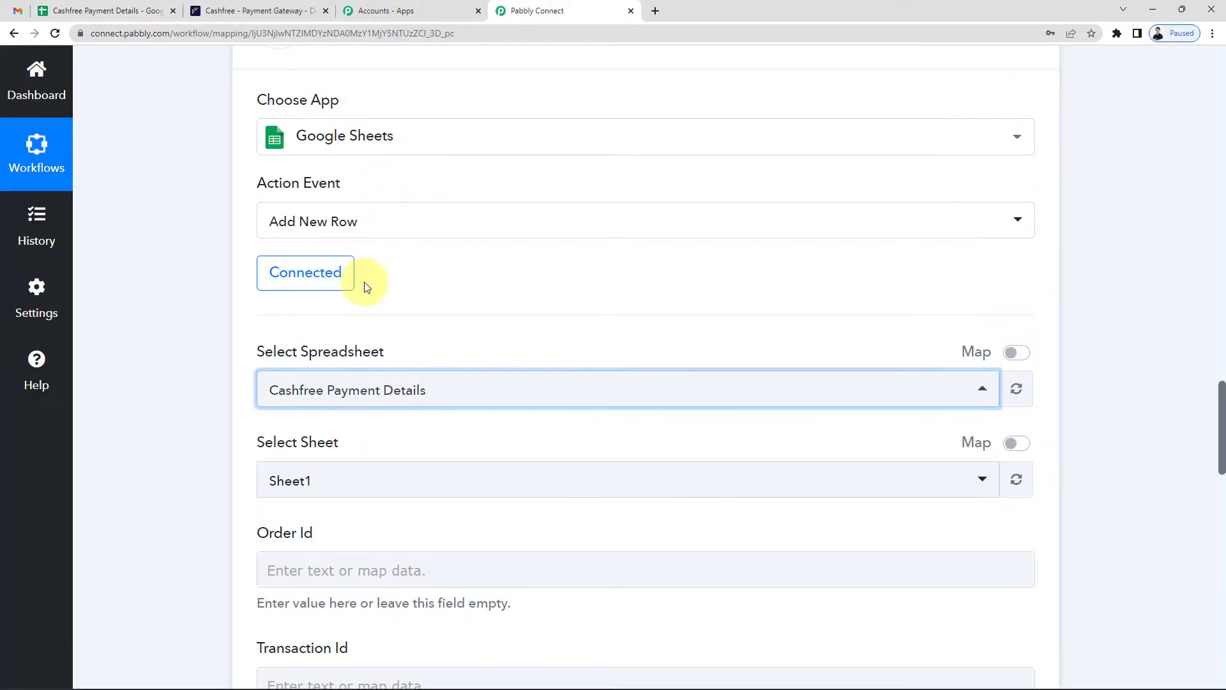
{"action": "scroll", "coordinate": [362, 283], "scroll_direction": "down", "scroll_amount": 3}
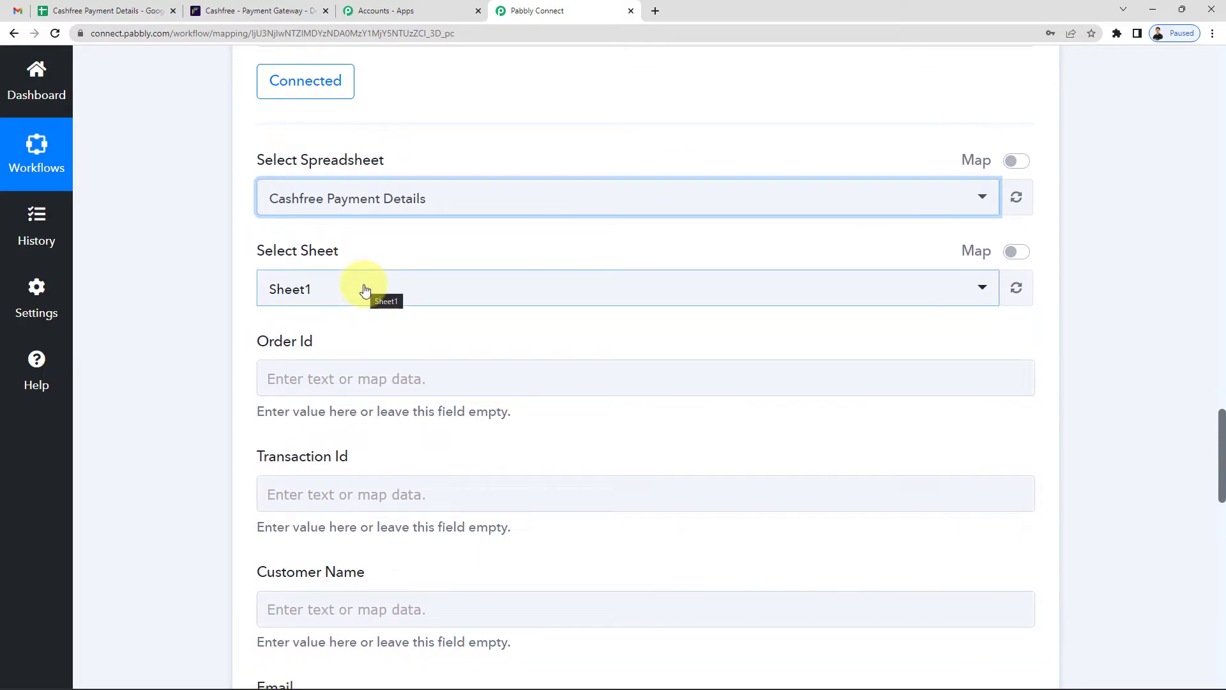
{"action": "left_click", "coordinate": [120, 6]}
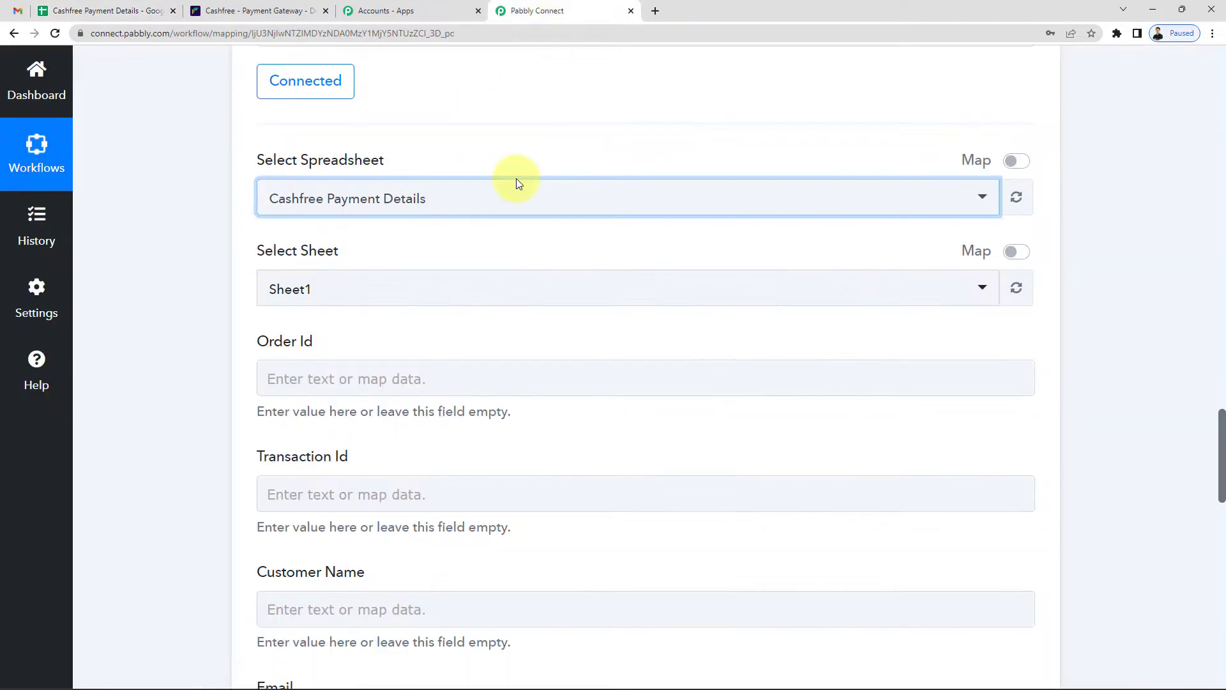
{"action": "left_click", "coordinate": [591, 9]}
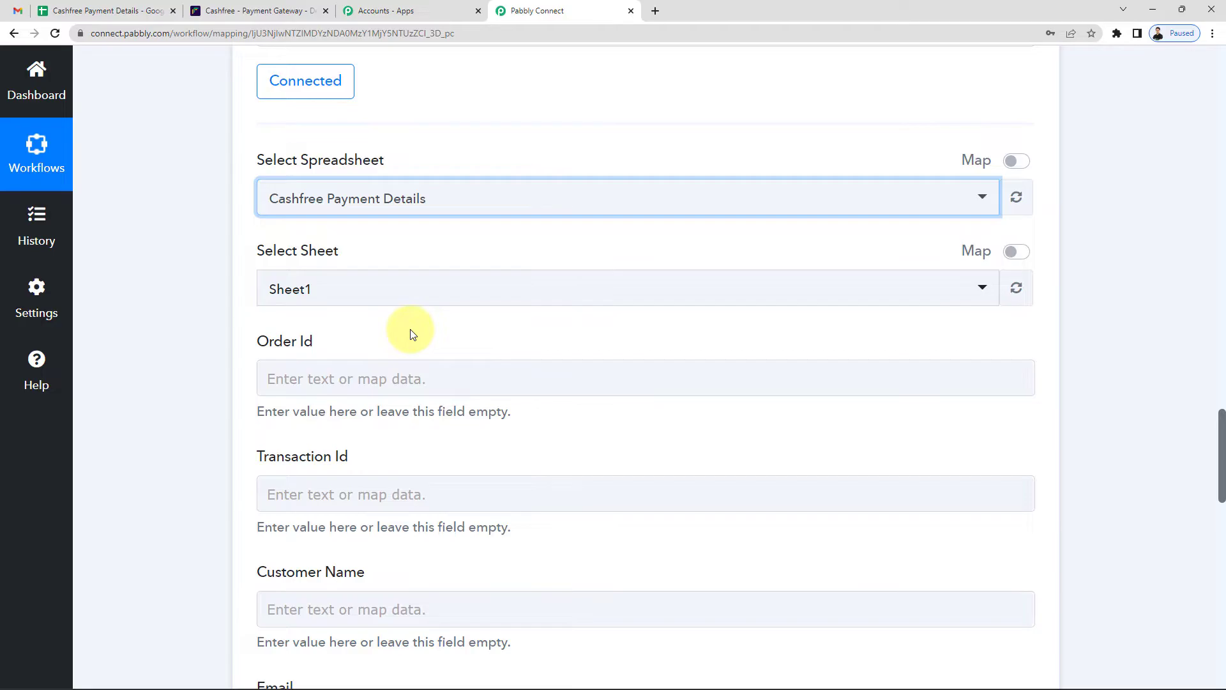
{"action": "scroll", "coordinate": [367, 287], "scroll_direction": "down", "scroll_amount": 2}
{"action": "scroll", "coordinate": [268, 283], "scroll_direction": "down", "scroll_amount": 2}
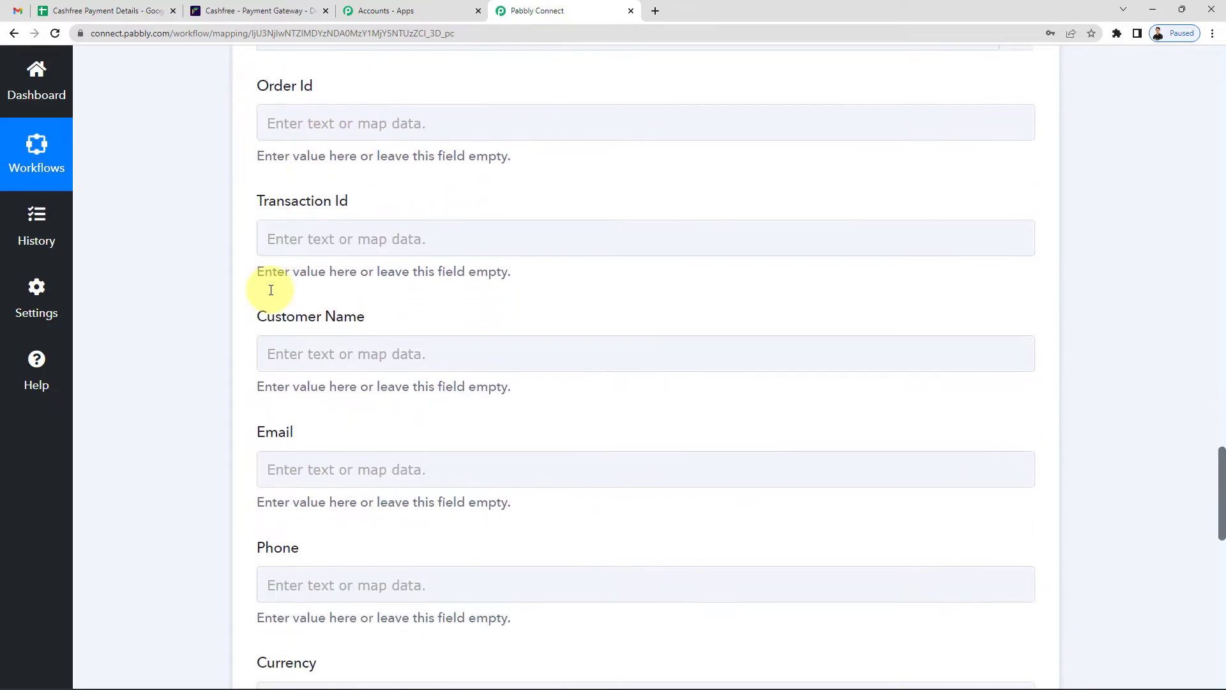
{"action": "scroll", "coordinate": [271, 290], "scroll_direction": "down", "scroll_amount": 1}
{"action": "scroll", "coordinate": [271, 290], "scroll_direction": "down", "scroll_amount": 1}
{"action": "scroll", "coordinate": [269, 292], "scroll_direction": "down", "scroll_amount": 1}
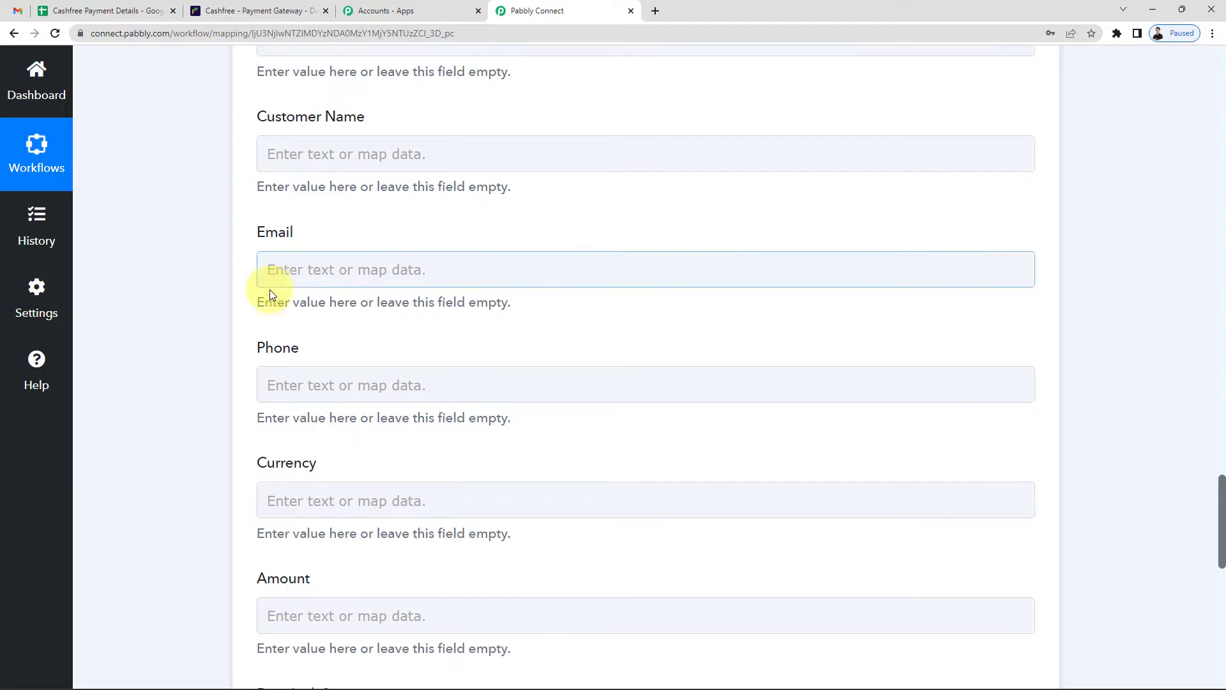
{"action": "scroll", "coordinate": [270, 292], "scroll_direction": "down", "scroll_amount": 2}
{"action": "scroll", "coordinate": [270, 292], "scroll_direction": "down", "scroll_amount": 1}
{"action": "scroll", "coordinate": [269, 293], "scroll_direction": "down", "scroll_amount": 1}
{"action": "scroll", "coordinate": [270, 292], "scroll_direction": "down", "scroll_amount": 2}
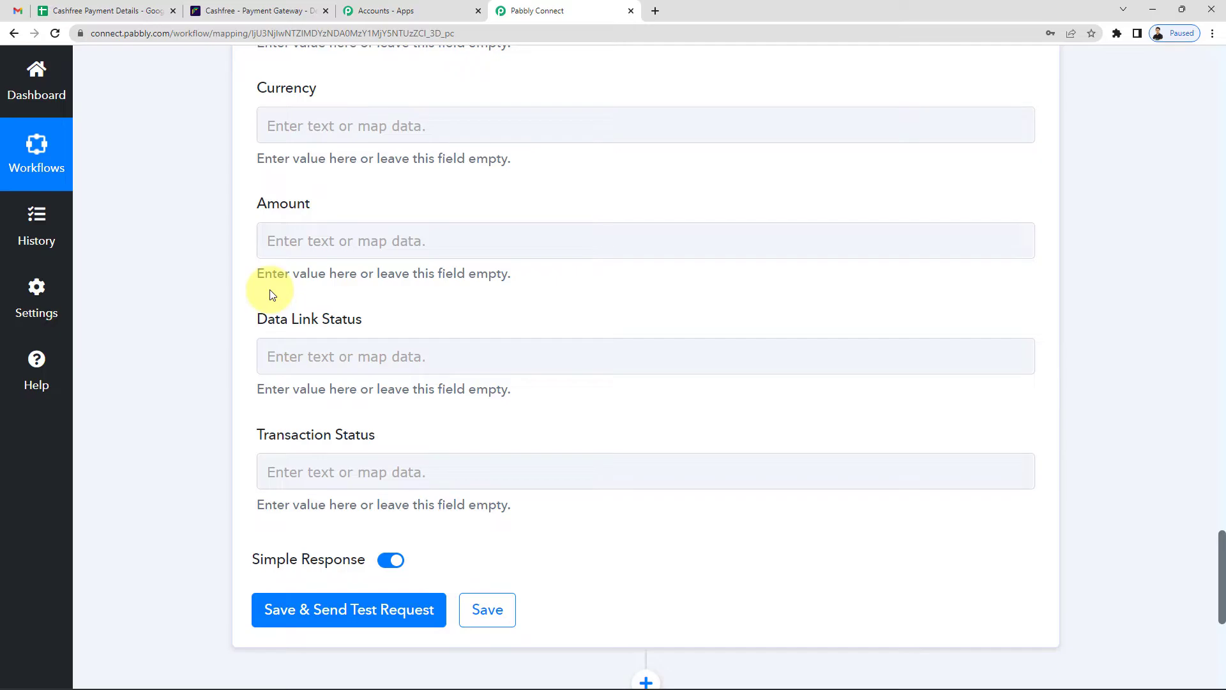
{"action": "scroll", "coordinate": [272, 295], "scroll_direction": "up", "scroll_amount": 4}
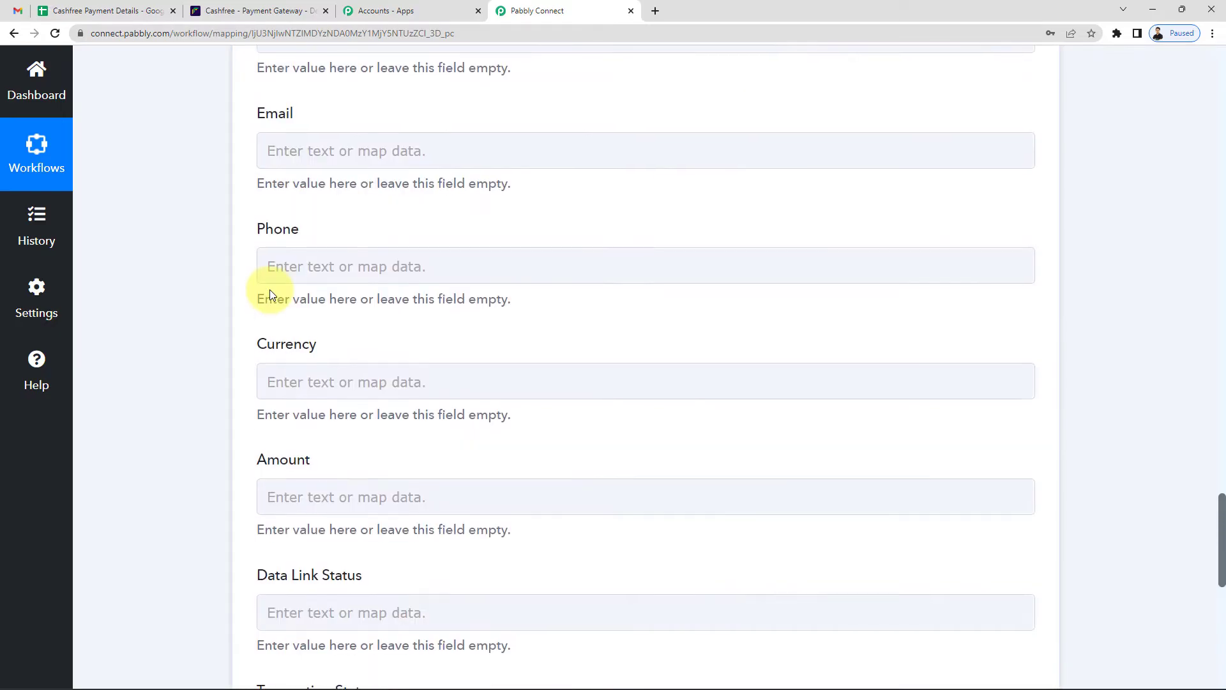
{"action": "scroll", "coordinate": [272, 294], "scroll_direction": "up", "scroll_amount": 4}
{"action": "scroll", "coordinate": [272, 294], "scroll_direction": "up", "scroll_amount": 2}
{"action": "scroll", "coordinate": [272, 295], "scroll_direction": "up", "scroll_amount": 2}
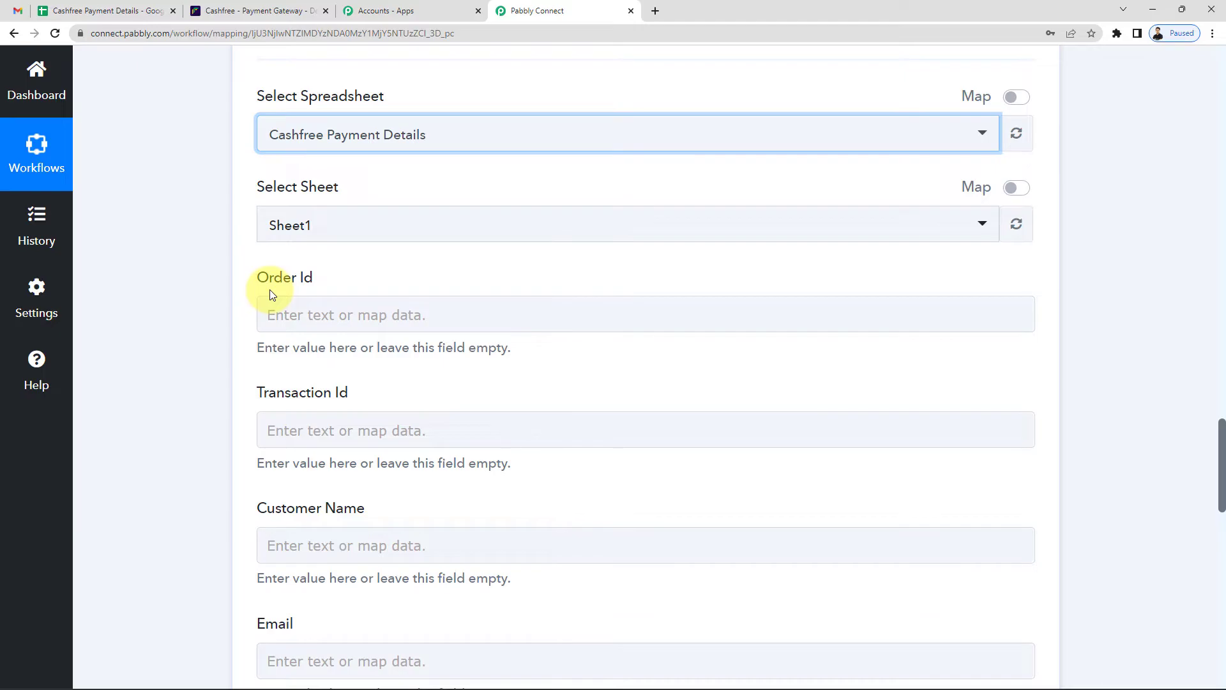
{"action": "scroll", "coordinate": [269, 291], "scroll_direction": "up", "scroll_amount": 10}
{"action": "scroll", "coordinate": [429, 383], "scroll_direction": "up", "scroll_amount": 6}
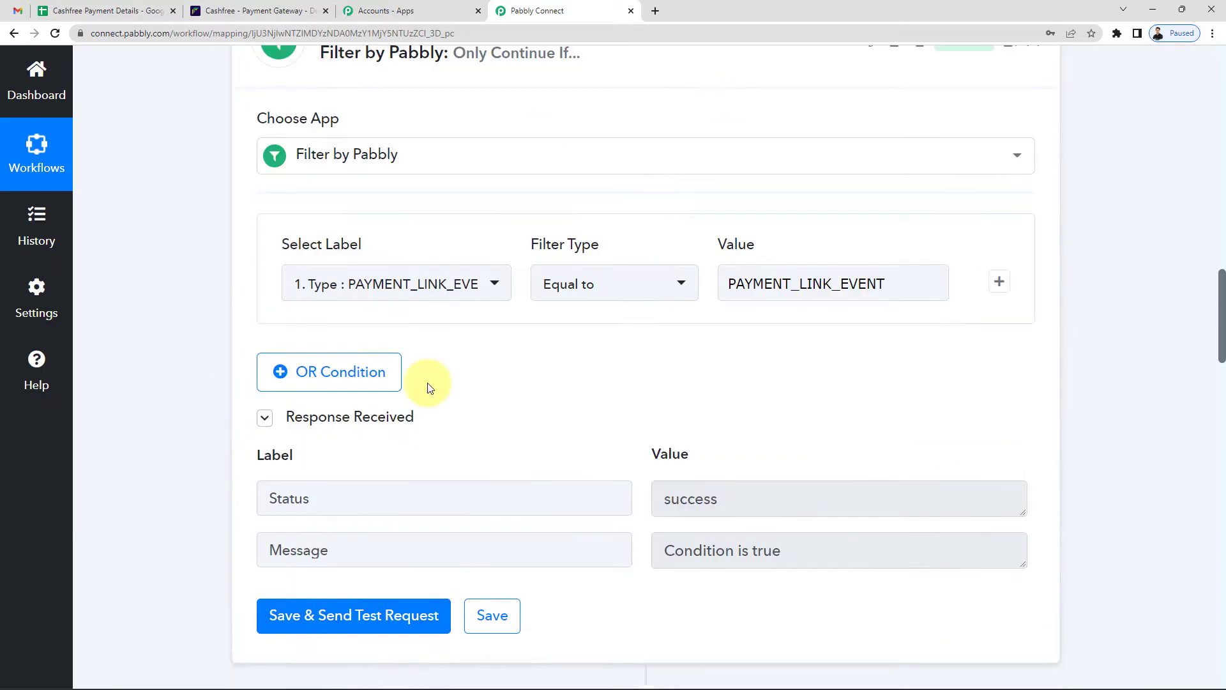
{"action": "scroll", "coordinate": [725, 270], "scroll_direction": "up", "scroll_amount": 5}
{"action": "scroll", "coordinate": [725, 270], "scroll_direction": "up", "scroll_amount": 5}
{"action": "scroll", "coordinate": [722, 274], "scroll_direction": "up", "scroll_amount": 3}
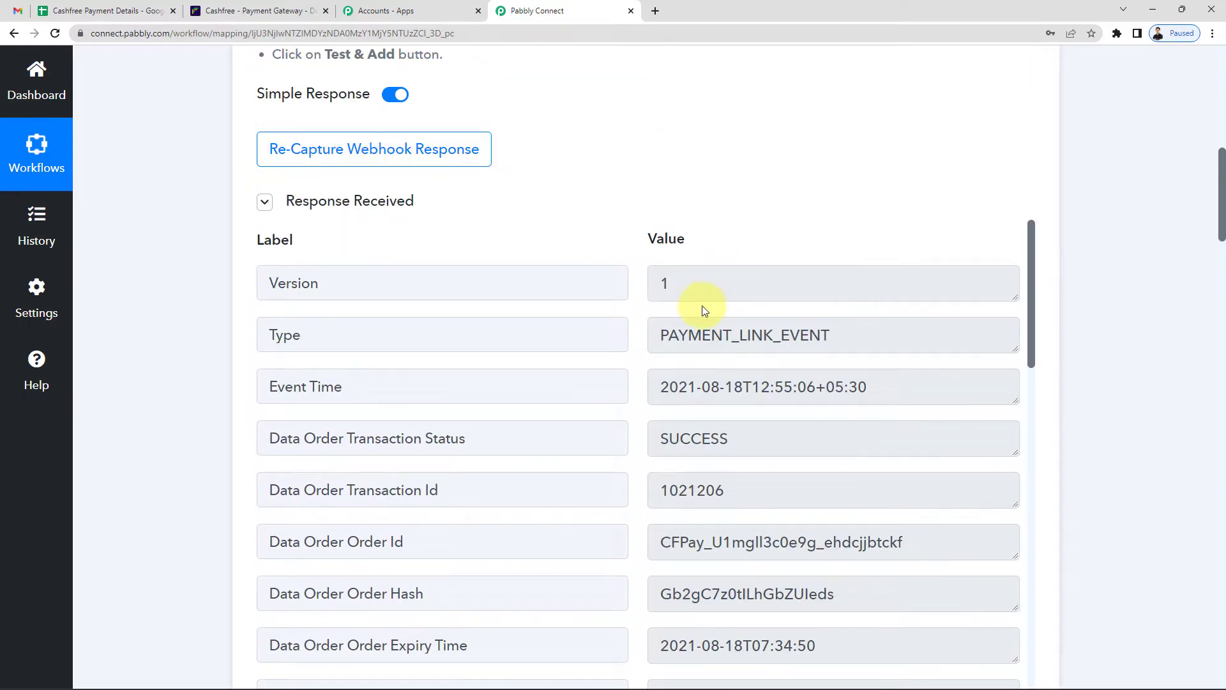
{"action": "scroll", "coordinate": [710, 366], "scroll_direction": "down", "scroll_amount": 3}
{"action": "scroll", "coordinate": [710, 366], "scroll_direction": "down", "scroll_amount": 3}
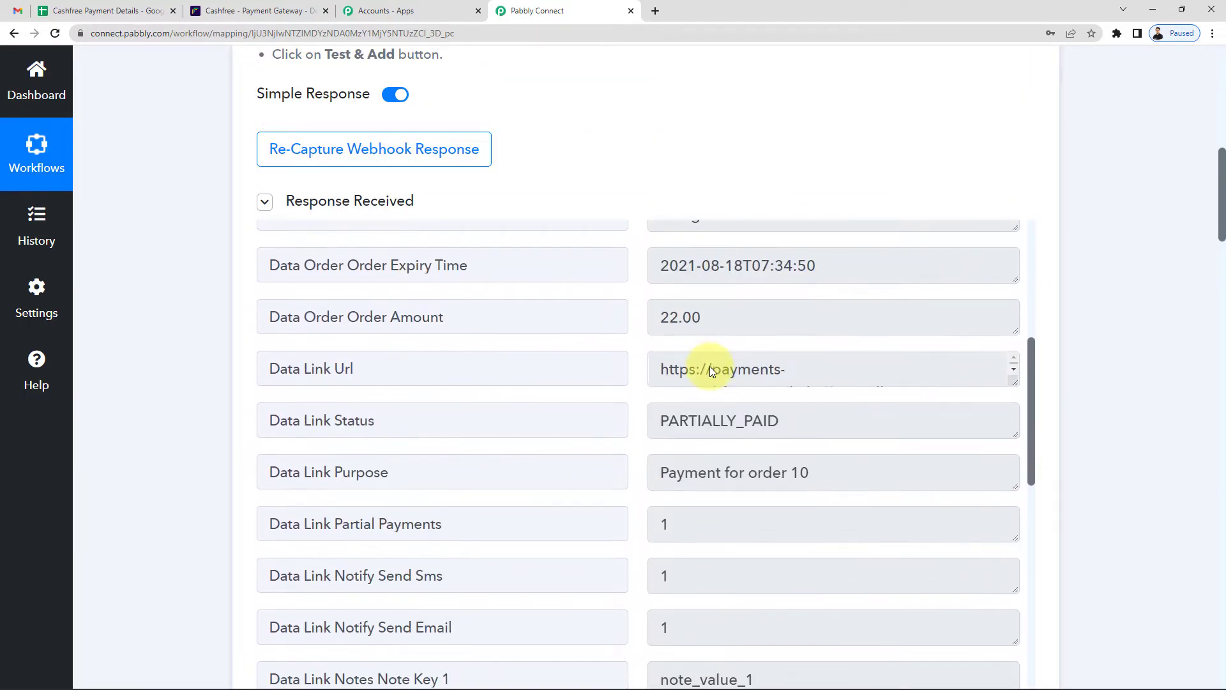
{"action": "scroll", "coordinate": [710, 365], "scroll_direction": "down", "scroll_amount": 2}
{"action": "scroll", "coordinate": [710, 366], "scroll_direction": "down", "scroll_amount": 3}
{"action": "scroll", "coordinate": [710, 366], "scroll_direction": "down", "scroll_amount": 5}
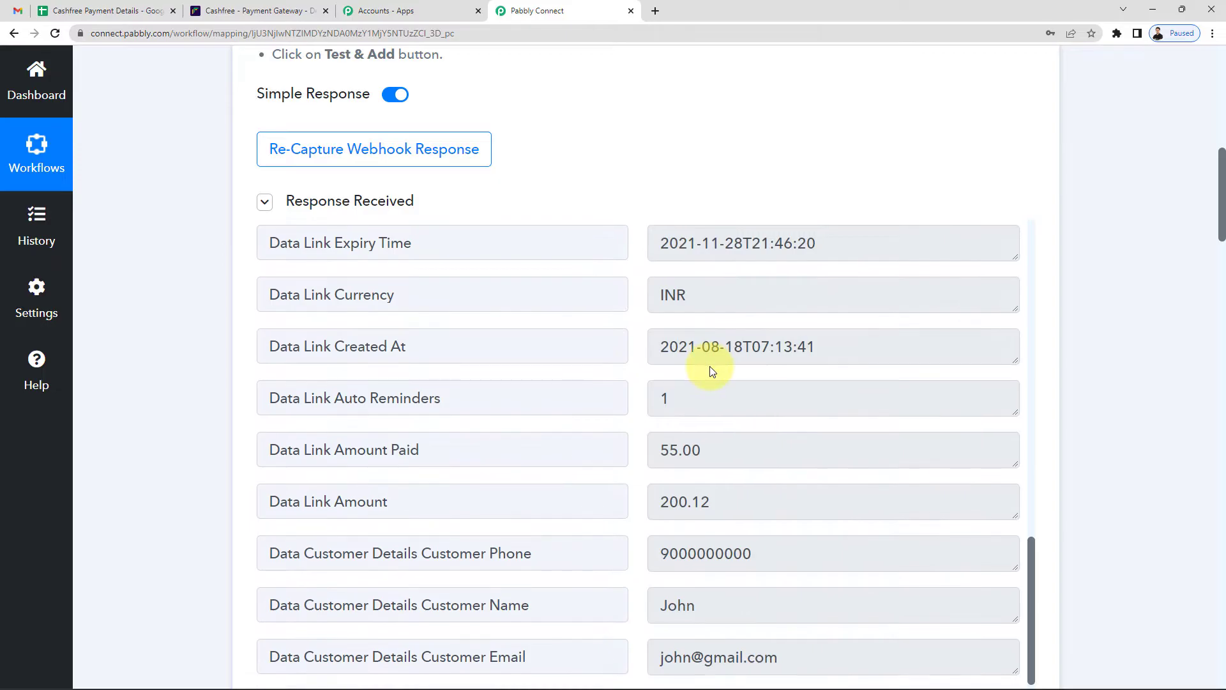
{"action": "left_click_drag", "start_coordinate": [758, 523], "coordinate": [583, 520]}
{"action": "left_click", "coordinate": [697, 588]}
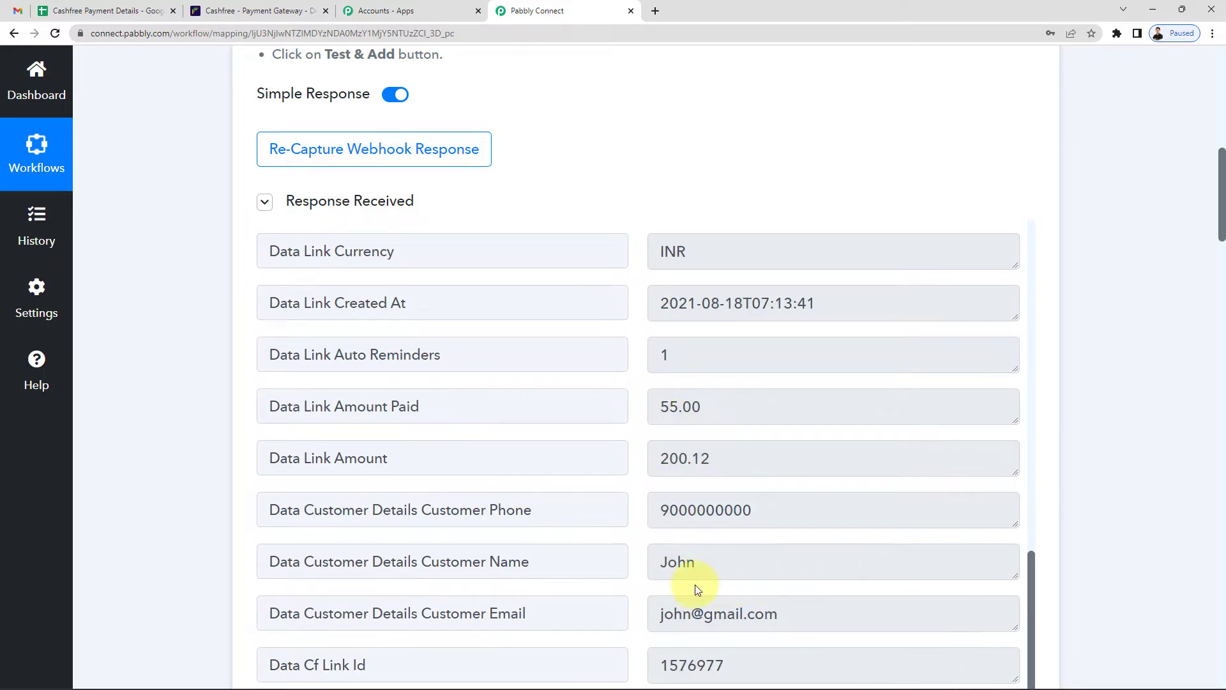
{"action": "scroll", "coordinate": [873, 599], "scroll_direction": "down", "scroll_amount": 2}
{"action": "left_click_drag", "start_coordinate": [802, 484], "coordinate": [655, 470]}
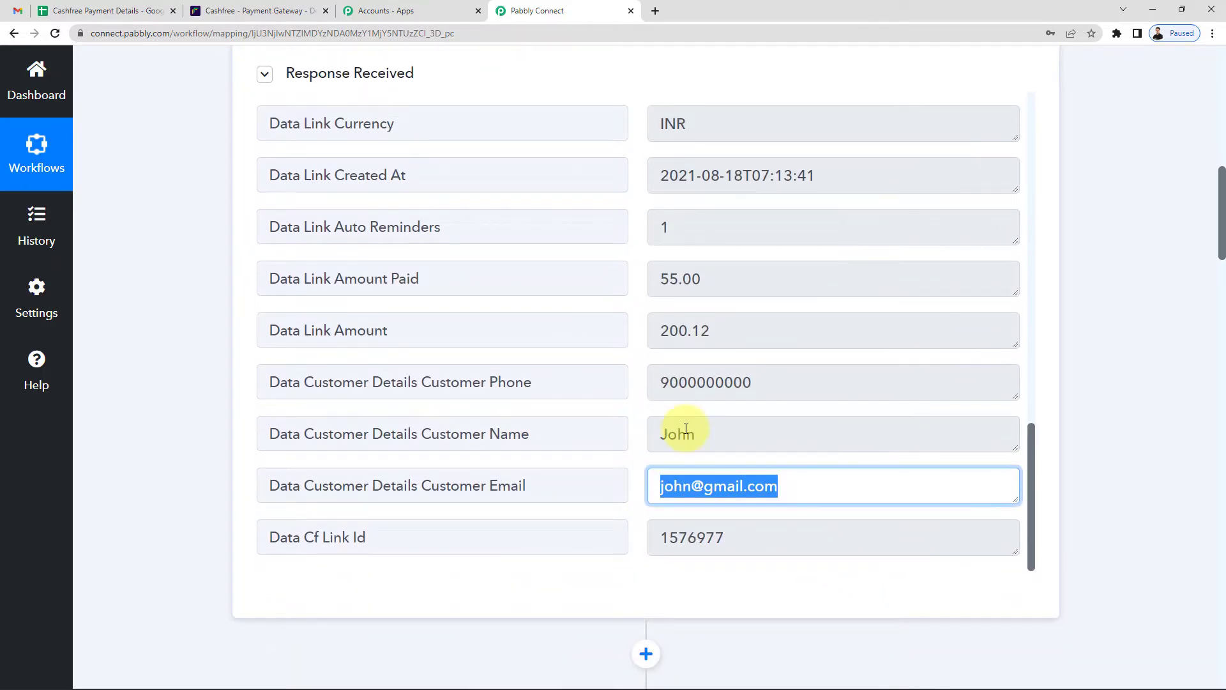
{"action": "scroll", "coordinate": [223, 434], "scroll_direction": "down", "scroll_amount": 6}
{"action": "scroll", "coordinate": [224, 434], "scroll_direction": "down", "scroll_amount": 10}
Map Cashfree's Data Order Order Id, found by searching 'order i', into Order Id.
{"action": "scroll", "coordinate": [225, 447], "scroll_direction": "down", "scroll_amount": 4}
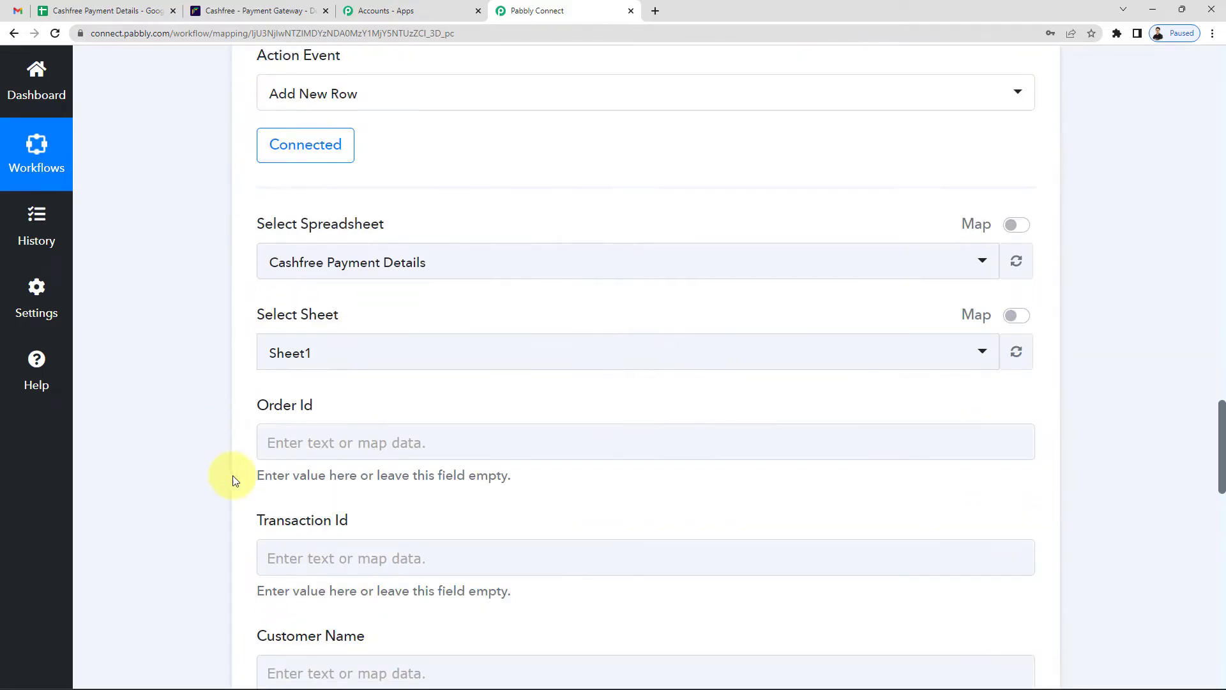
{"action": "scroll", "coordinate": [195, 449], "scroll_direction": "down", "scroll_amount": 1}
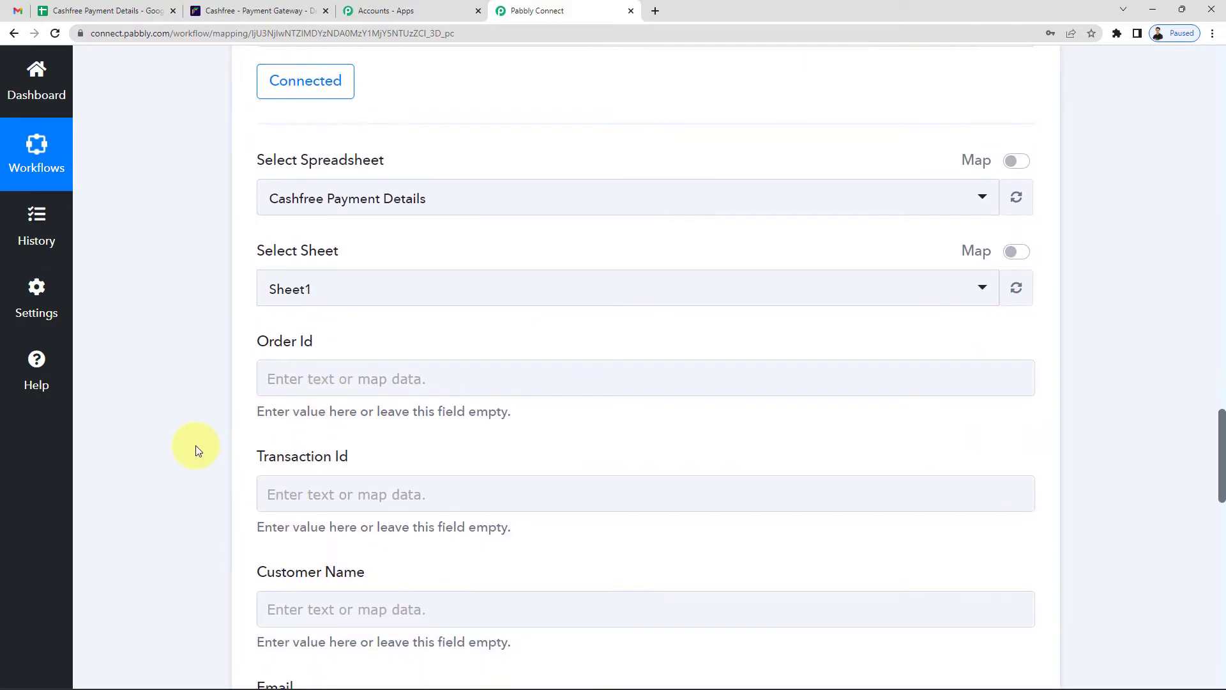
{"action": "left_click", "coordinate": [332, 381]}
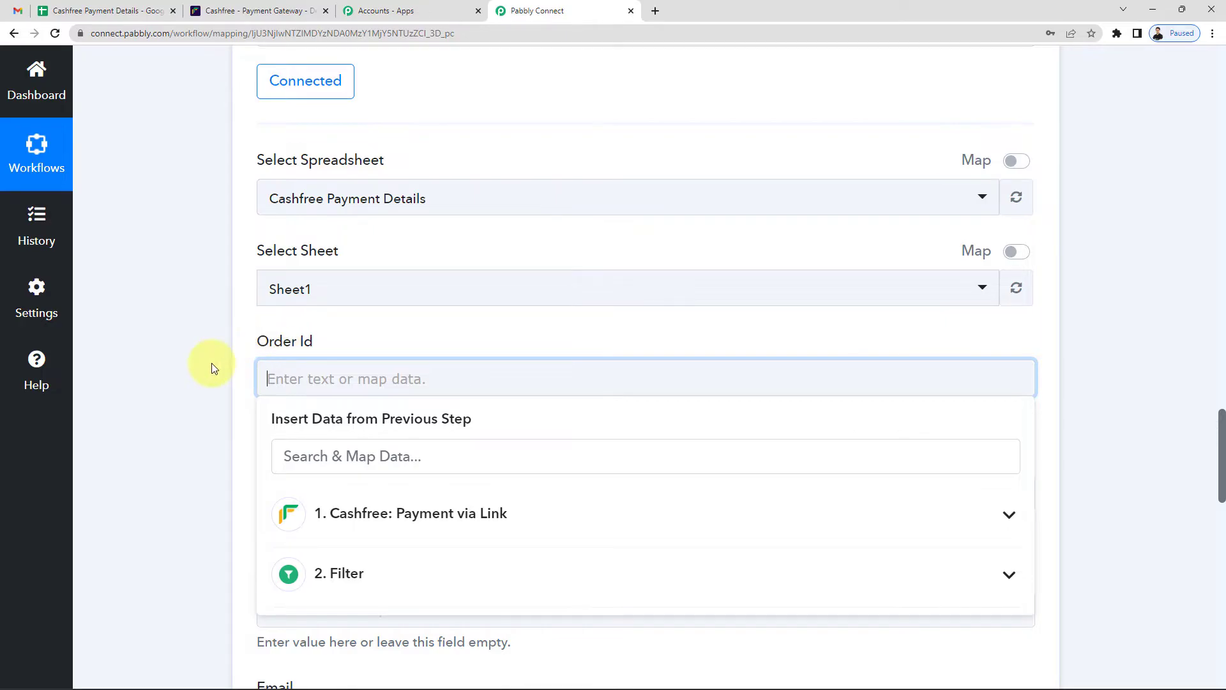
{"action": "scroll", "coordinate": [212, 363], "scroll_direction": "down", "scroll_amount": 3}
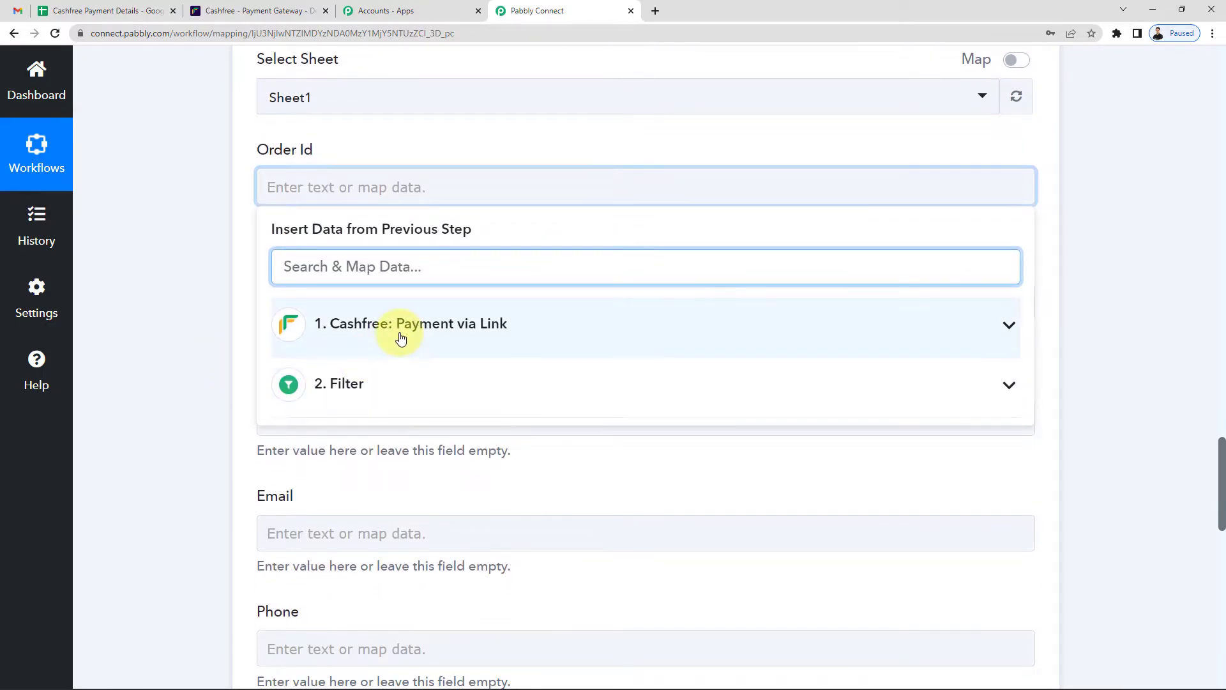
{"action": "left_click", "coordinate": [401, 338]}
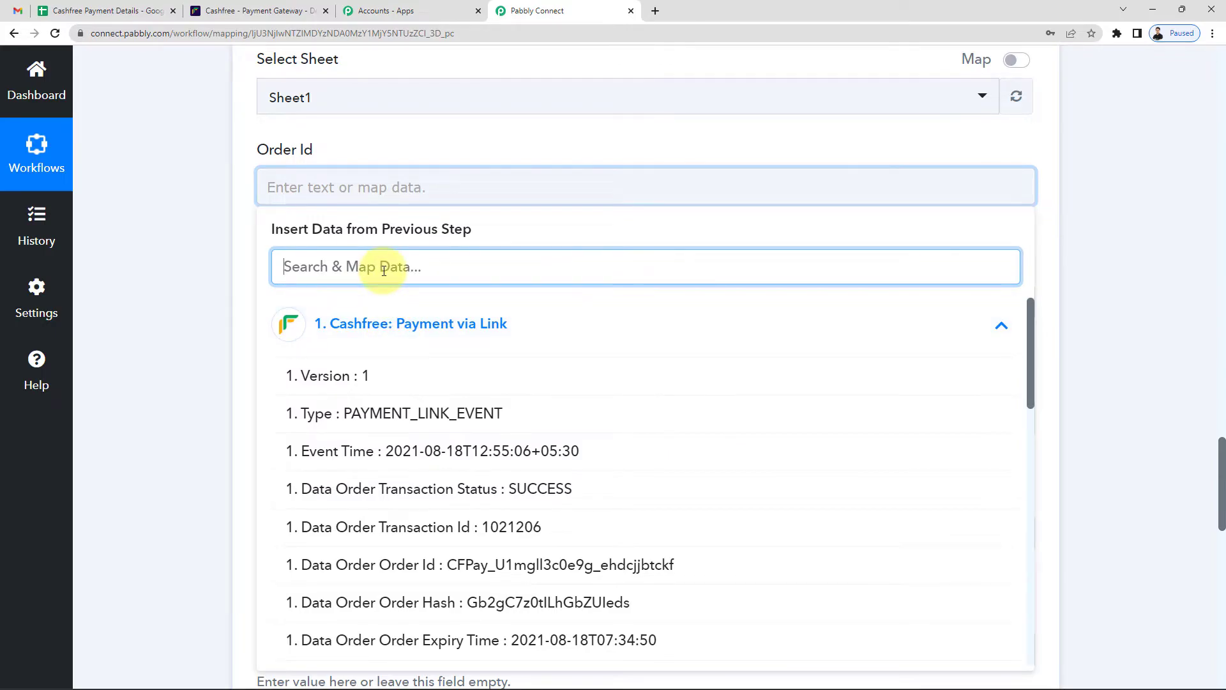
{"action": "type", "text": "order"}
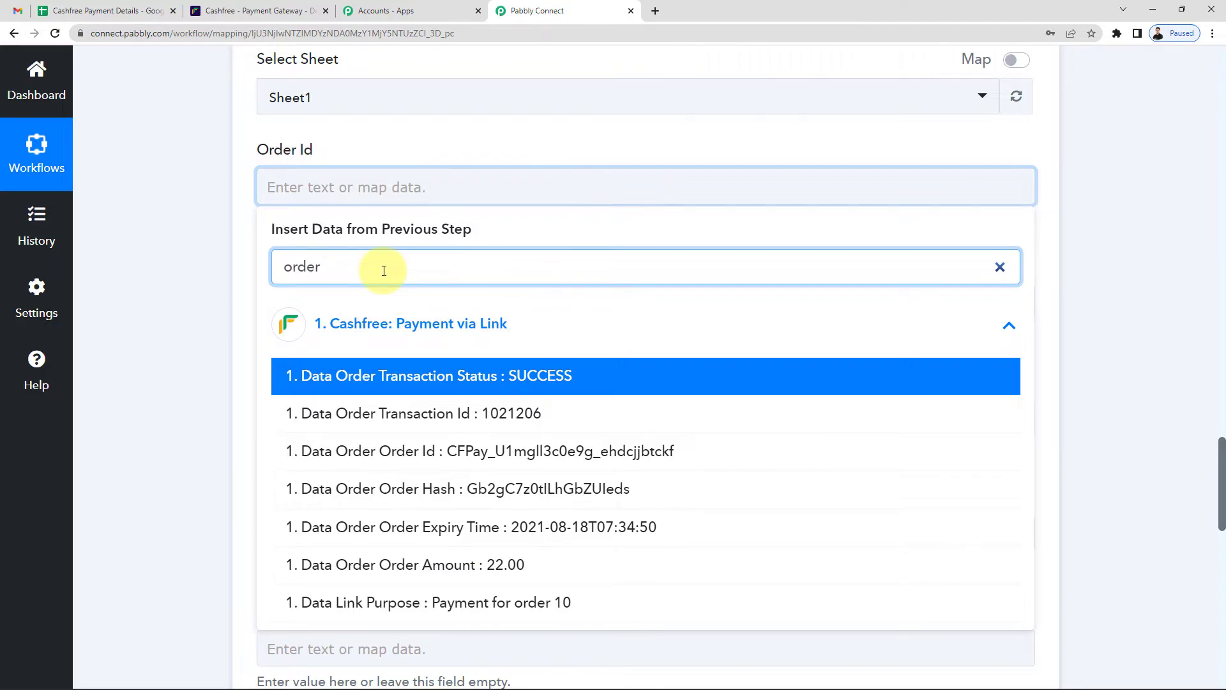
{"action": "type", "text": " i"}
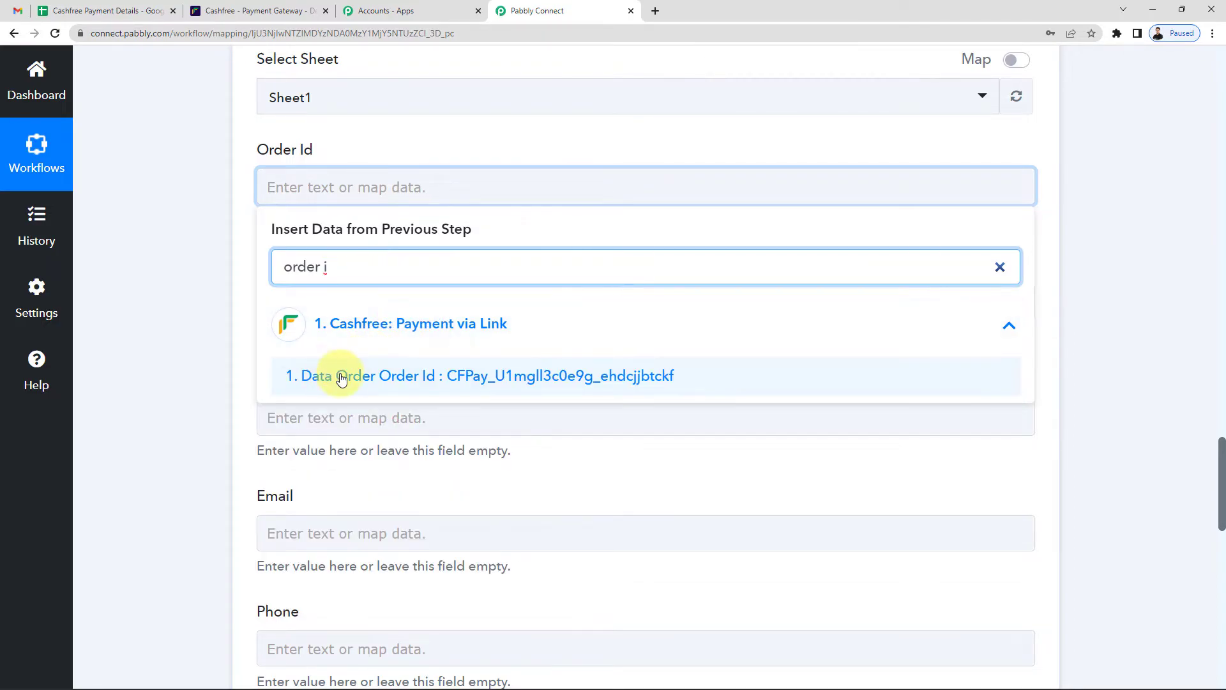
{"action": "left_click", "coordinate": [520, 376]}
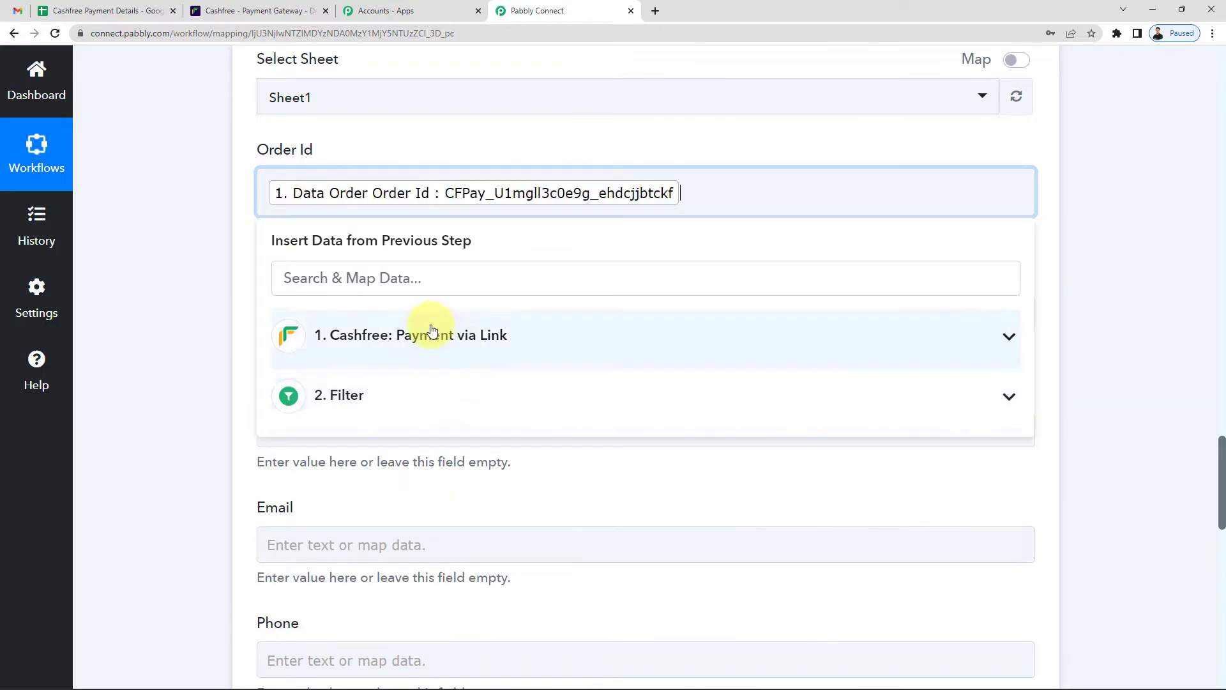
{"action": "left_click", "coordinate": [219, 244]}
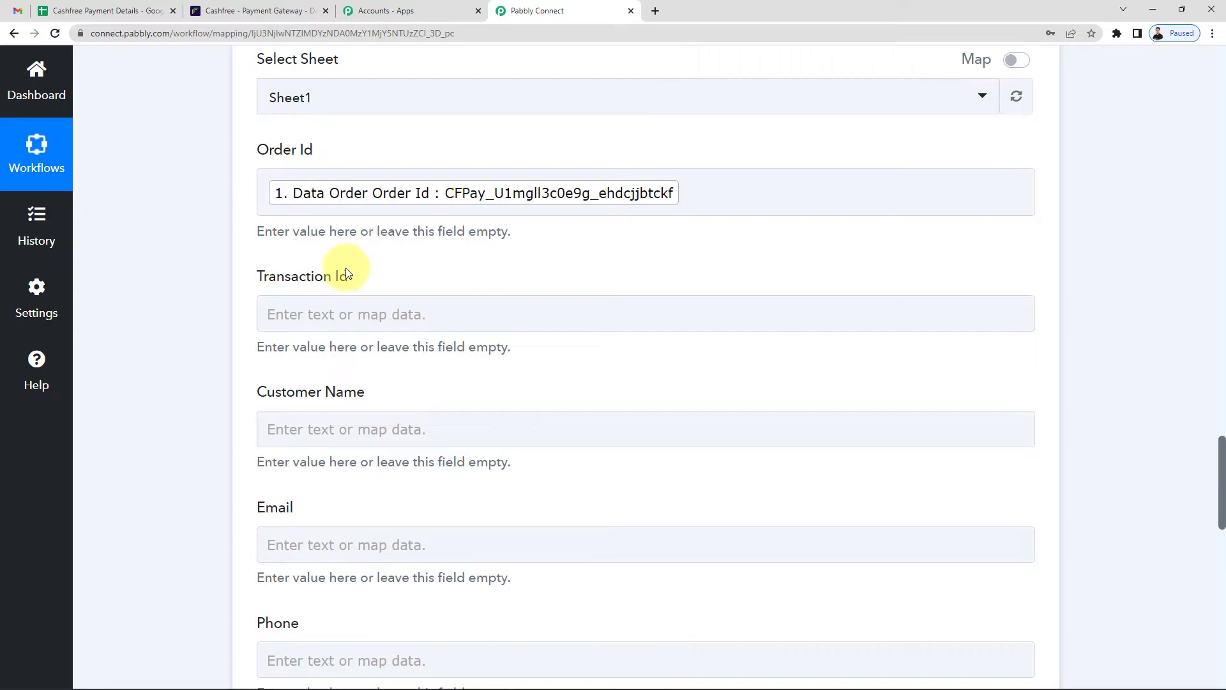
Map the Cashfree transaction ID (searched 'transa') into Transaction Id.
{"action": "left_click", "coordinate": [331, 308]}
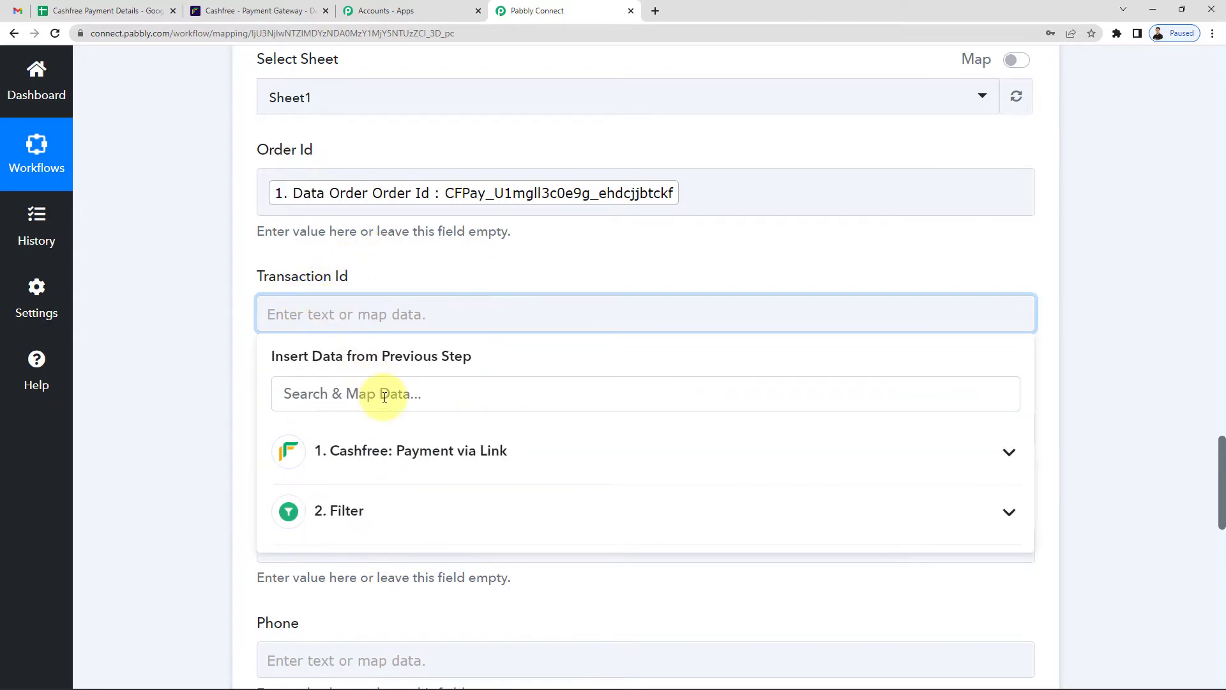
{"action": "left_click", "coordinate": [383, 460]}
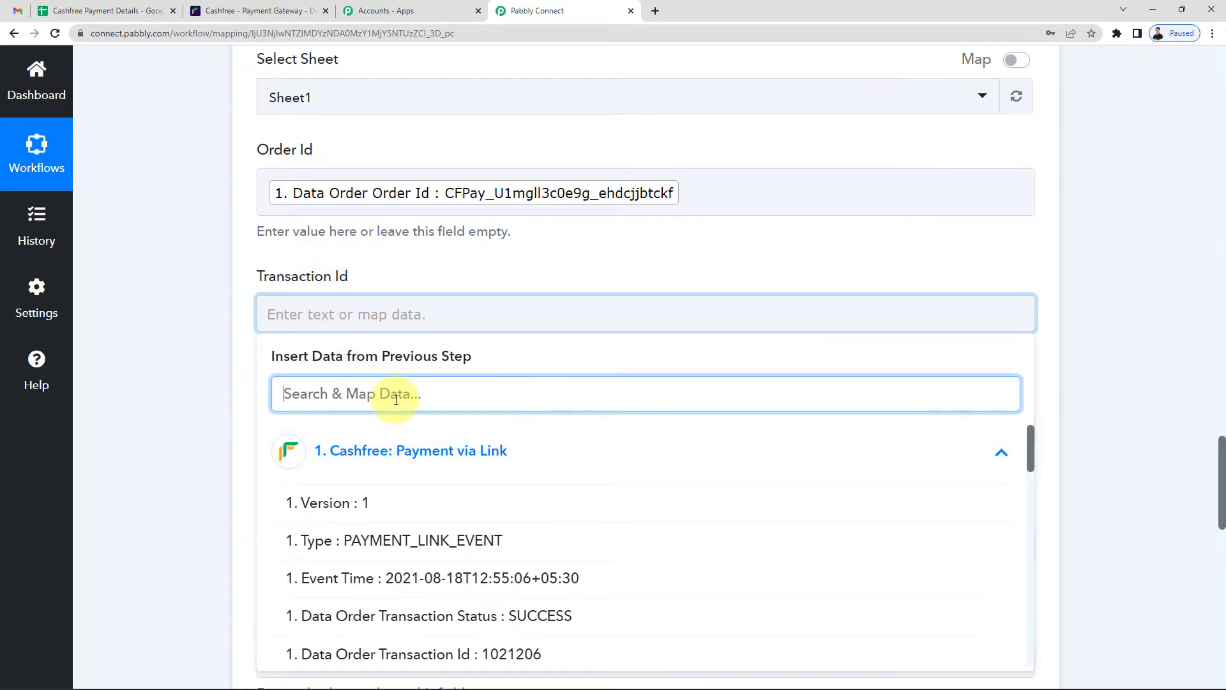
{"action": "type", "text": "transa"}
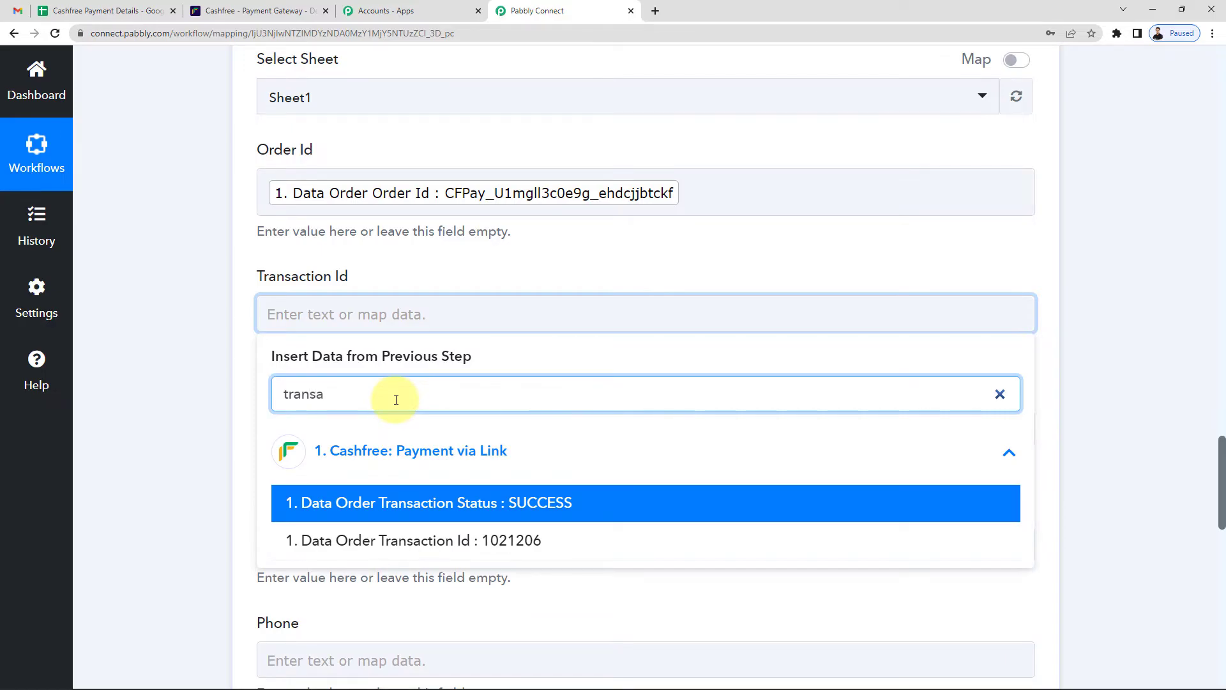
{"action": "left_click", "coordinate": [498, 541]}
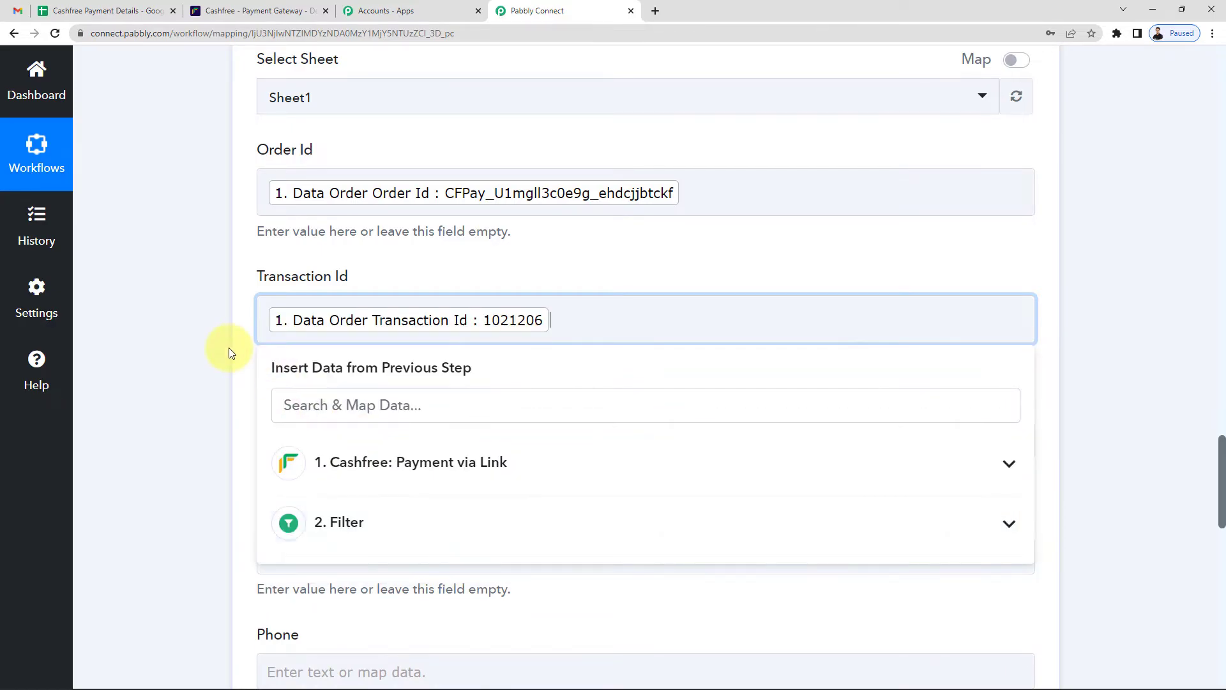
{"action": "left_click", "coordinate": [229, 348]}
Map the Cashfree customer name (searched 'cust') into Customer Name.
{"action": "scroll", "coordinate": [229, 347], "scroll_direction": "down", "scroll_amount": 3}
{"action": "left_click", "coordinate": [360, 255]}
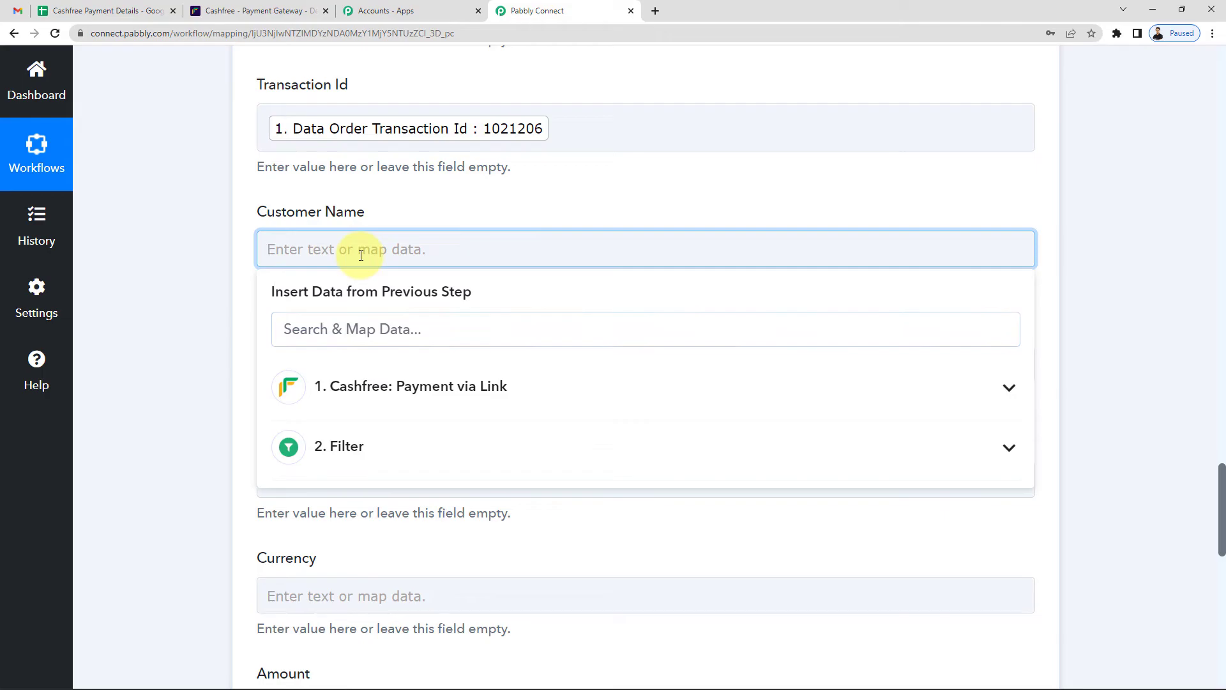
{"action": "left_click", "coordinate": [391, 389]}
{"action": "left_click", "coordinate": [361, 329]}
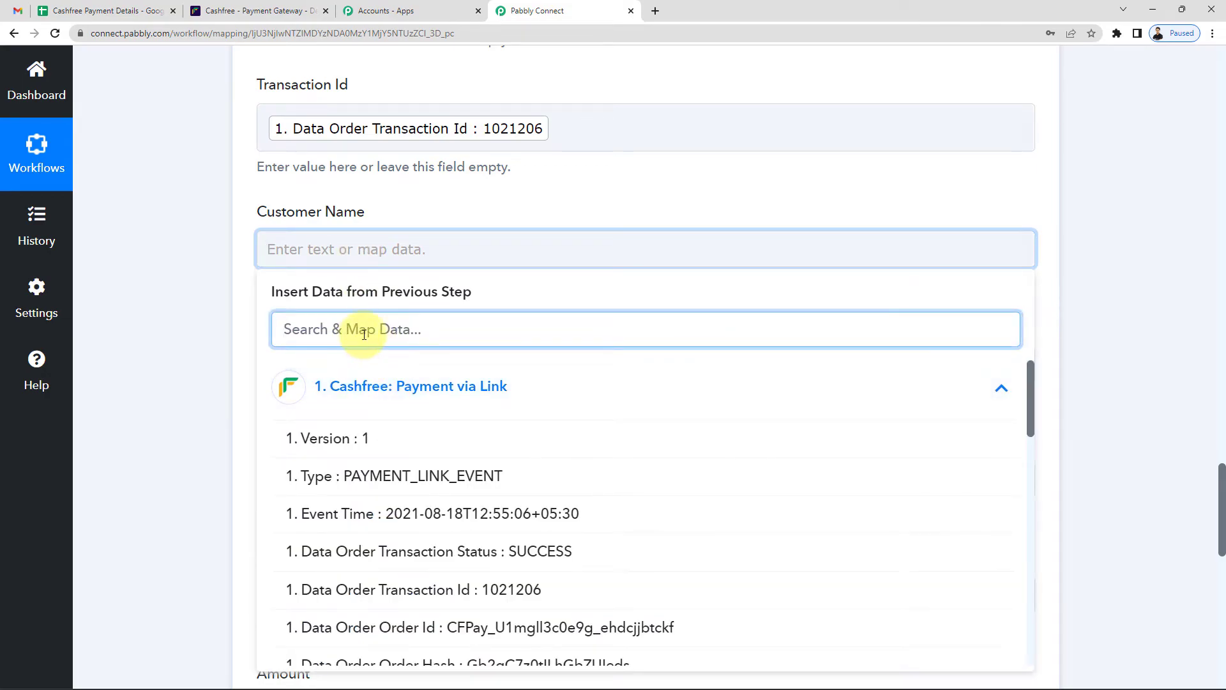
{"action": "type", "text": "cust"}
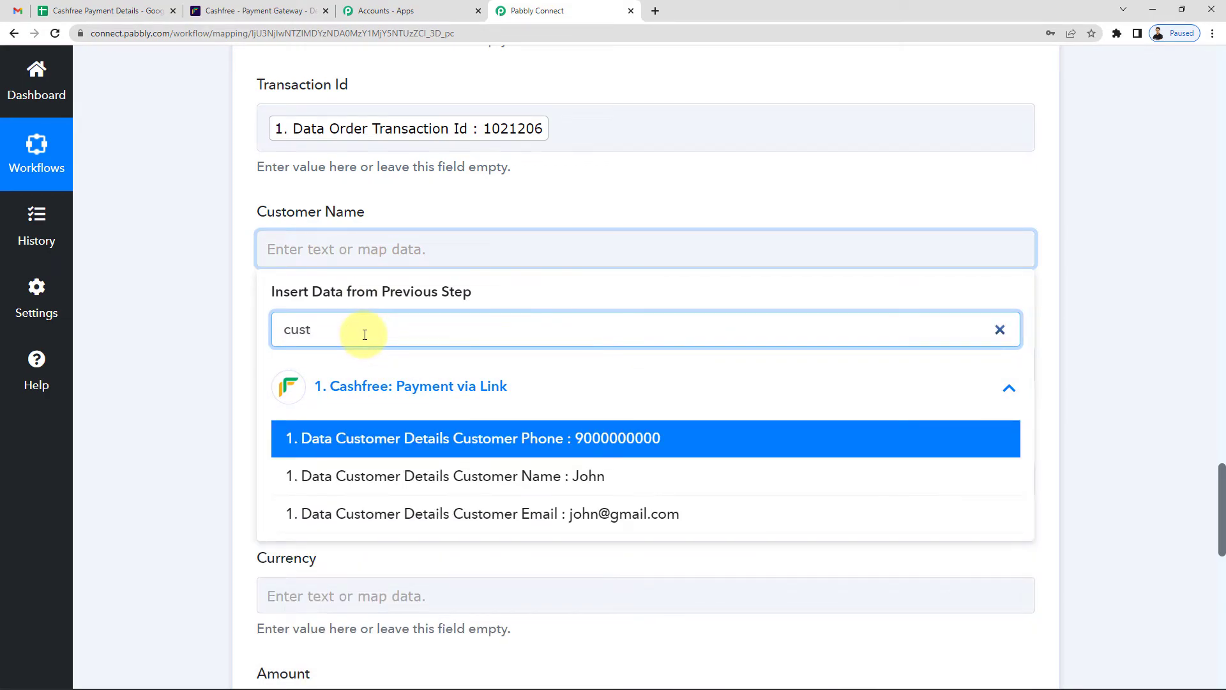
{"action": "left_click", "coordinate": [600, 479]}
{"action": "left_click", "coordinate": [164, 342]}
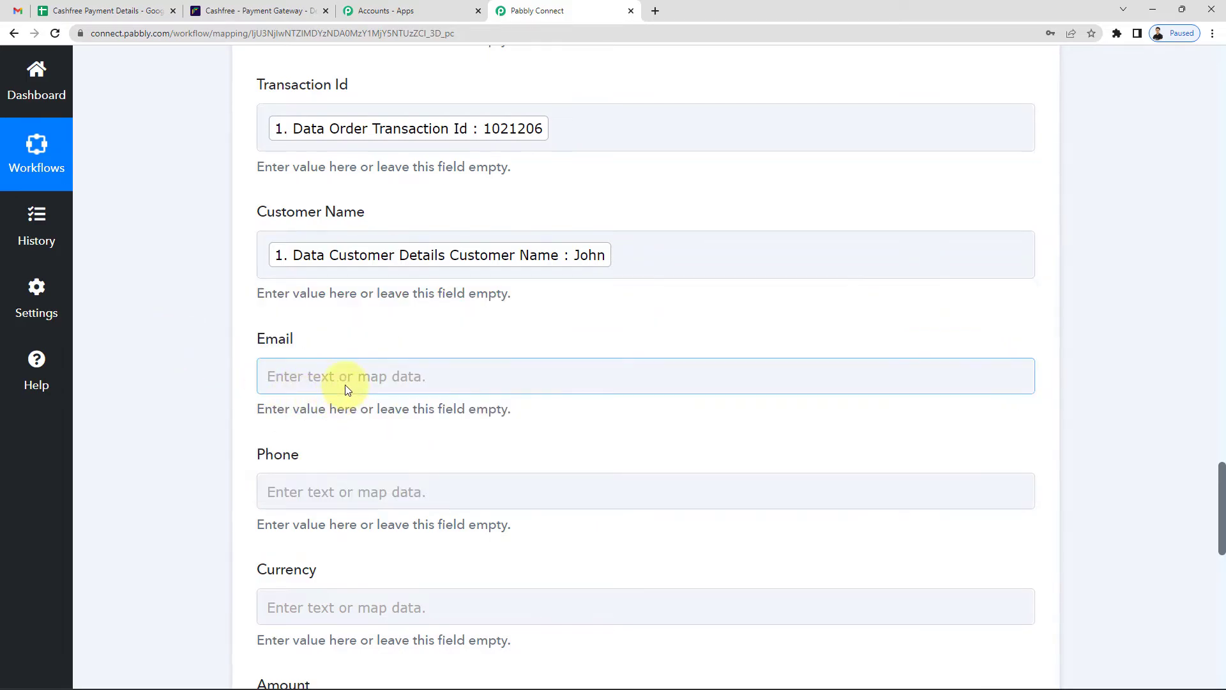
Map the Cashfree customer email (searched 'emai') into Email.
{"action": "left_click", "coordinate": [347, 389]}
{"action": "left_click", "coordinate": [377, 507]}
{"action": "left_click", "coordinate": [365, 455]}
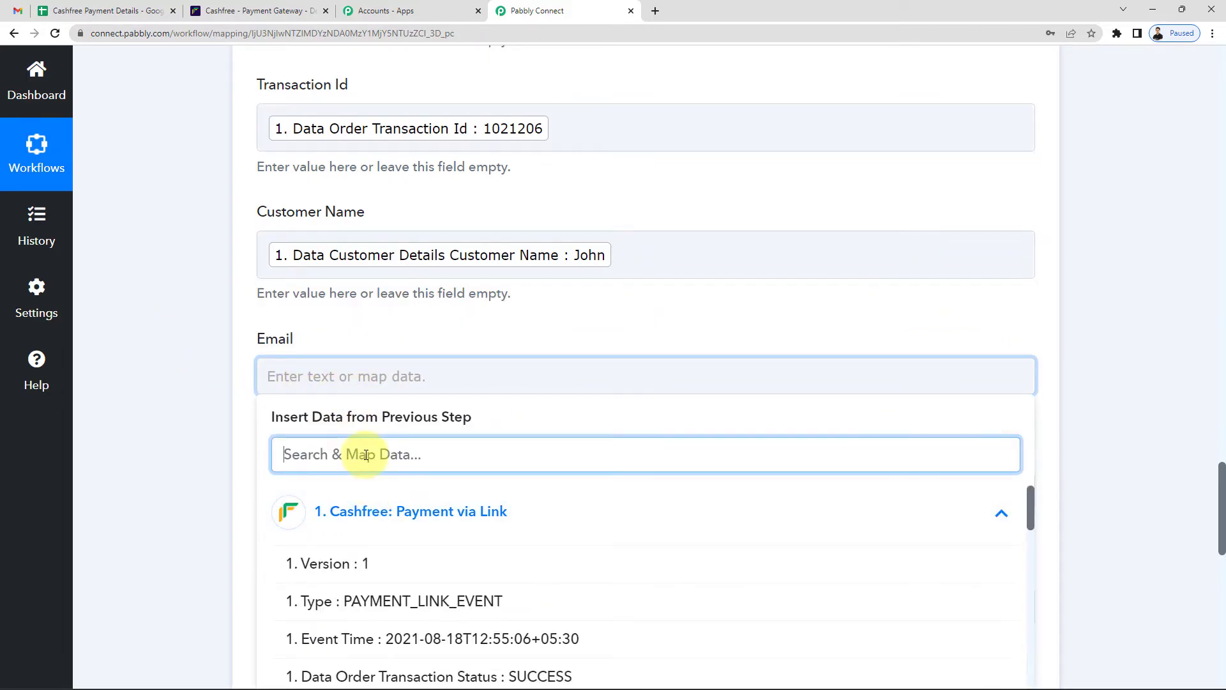
{"action": "type", "text": "emai"}
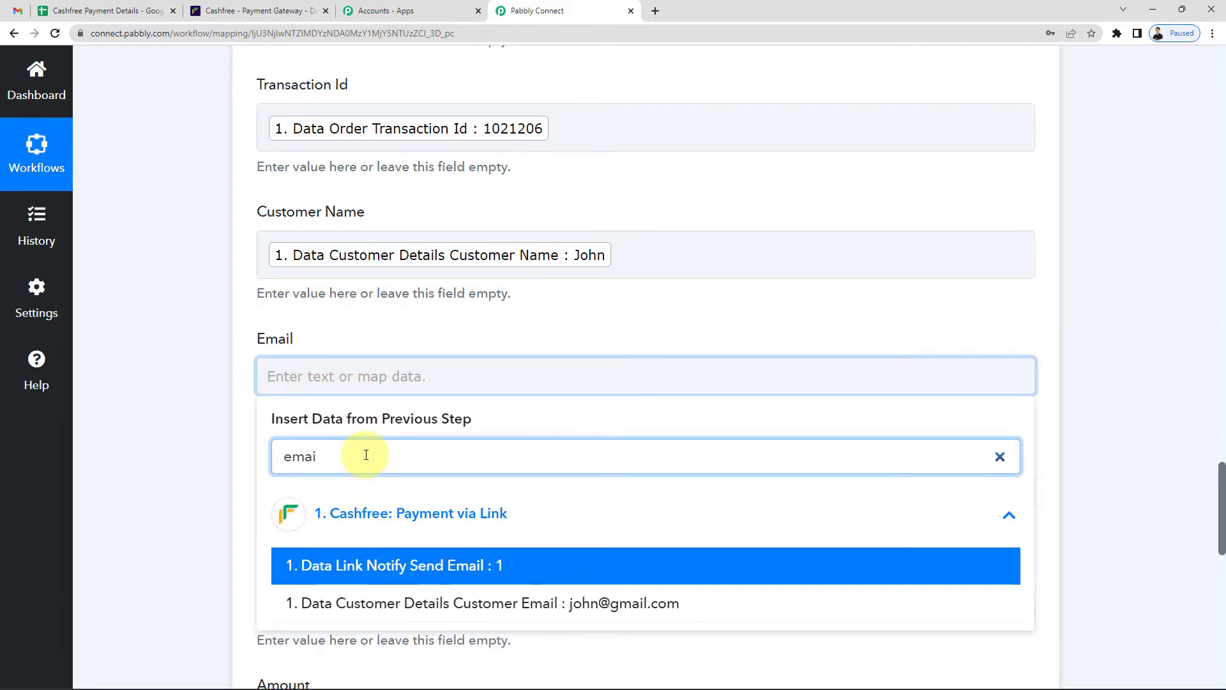
{"action": "left_click", "coordinate": [649, 610]}
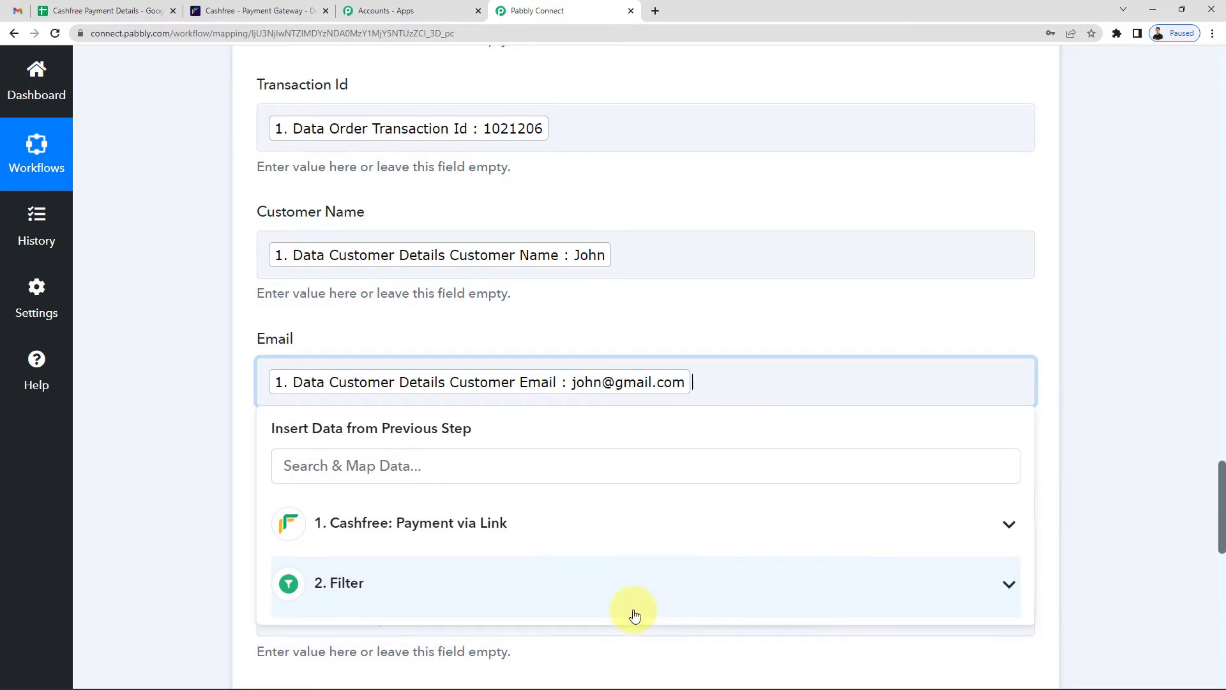
{"action": "left_click", "coordinate": [165, 418]}
Map the Cashfree customer phone (searched 'pho') into Phone.
{"action": "scroll", "coordinate": [165, 419], "scroll_direction": "down", "scroll_amount": 2}
{"action": "left_click", "coordinate": [293, 375]}
{"action": "left_click", "coordinate": [323, 509]}
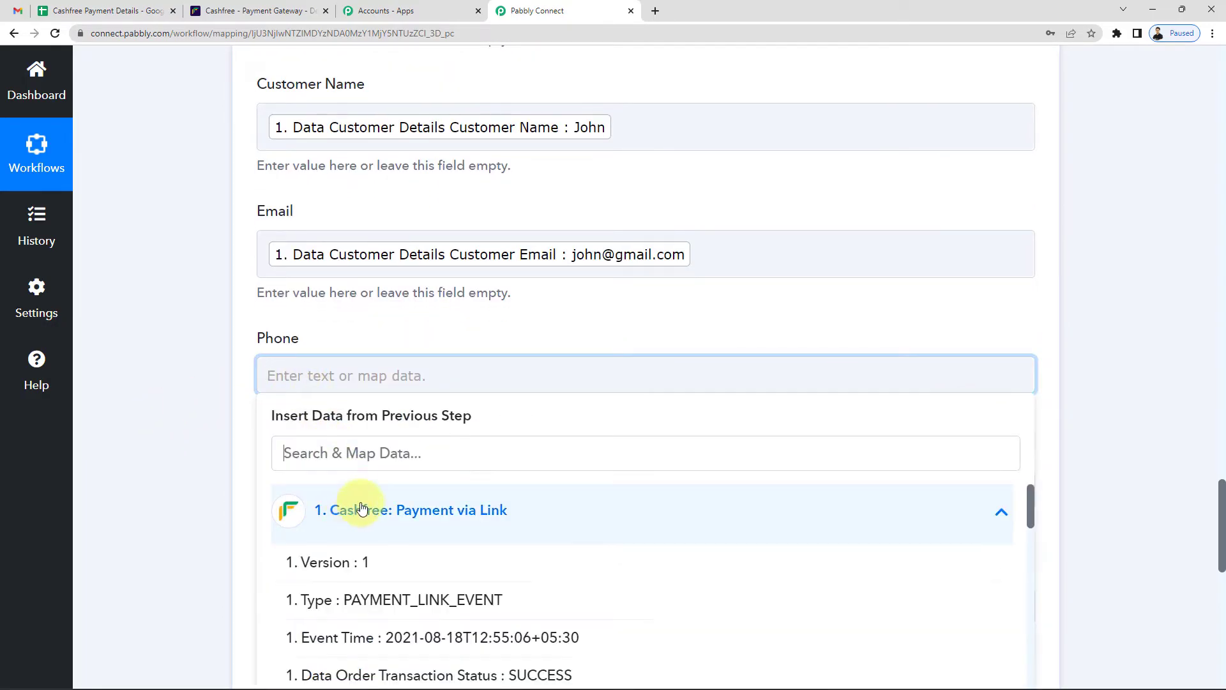
{"action": "left_click", "coordinate": [380, 449]}
{"action": "type", "text": "pho"}
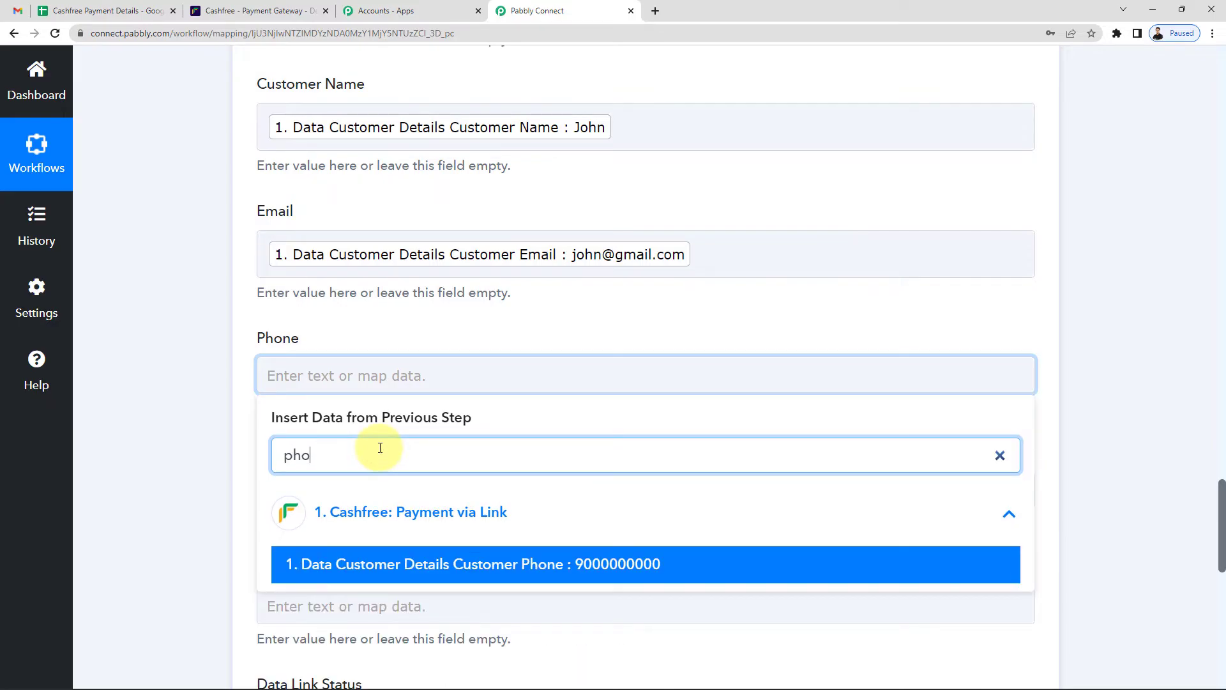
{"action": "left_click", "coordinate": [695, 566]}
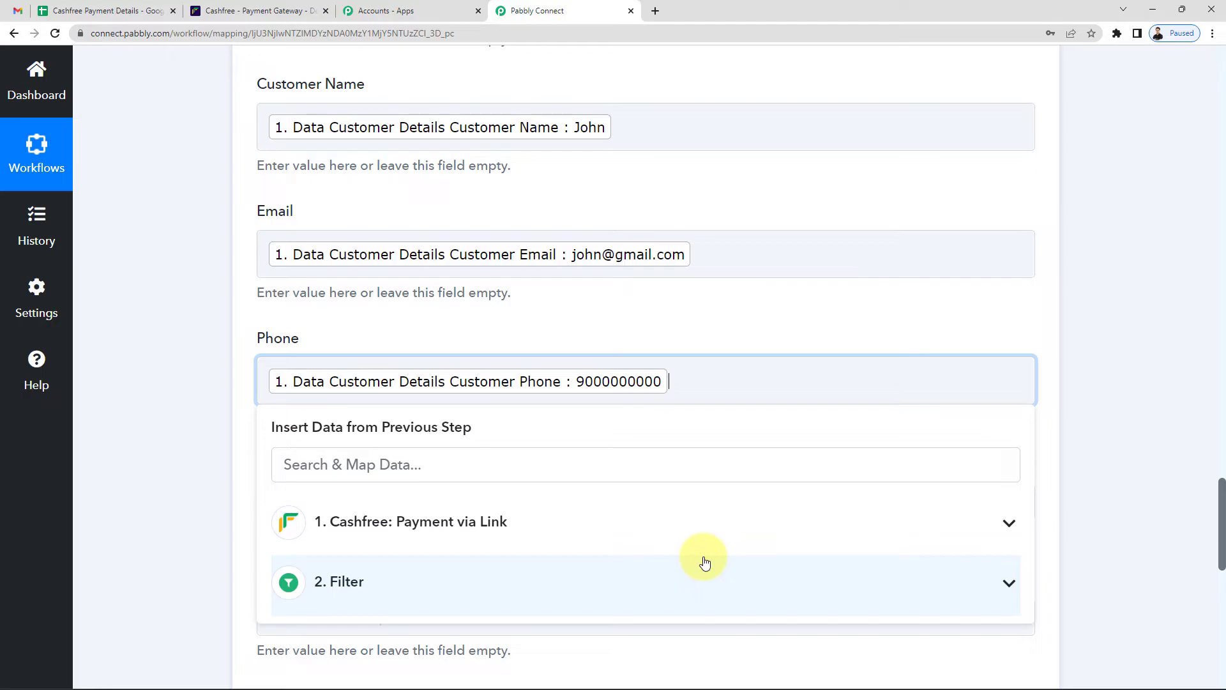
{"action": "left_click", "coordinate": [230, 399]}
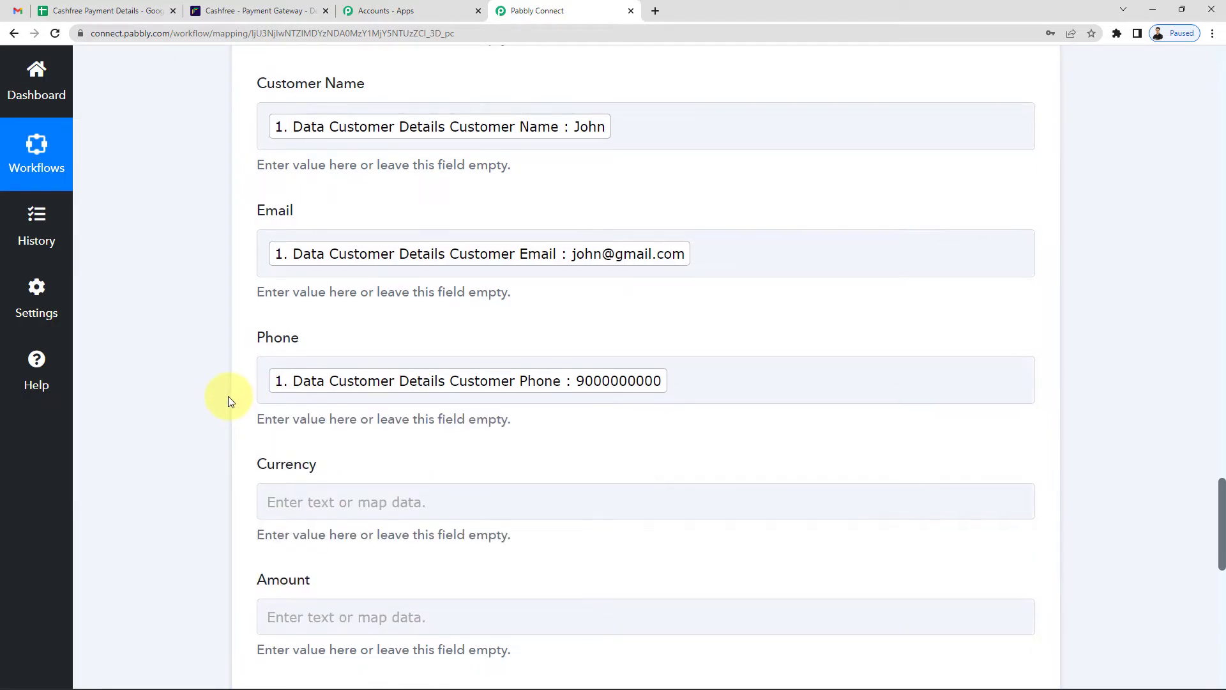
Map Data Link Currency (INR), searched 'curr', into Currency.
{"action": "scroll", "coordinate": [255, 383], "scroll_direction": "down", "scroll_amount": 3}
{"action": "left_click", "coordinate": [327, 312]}
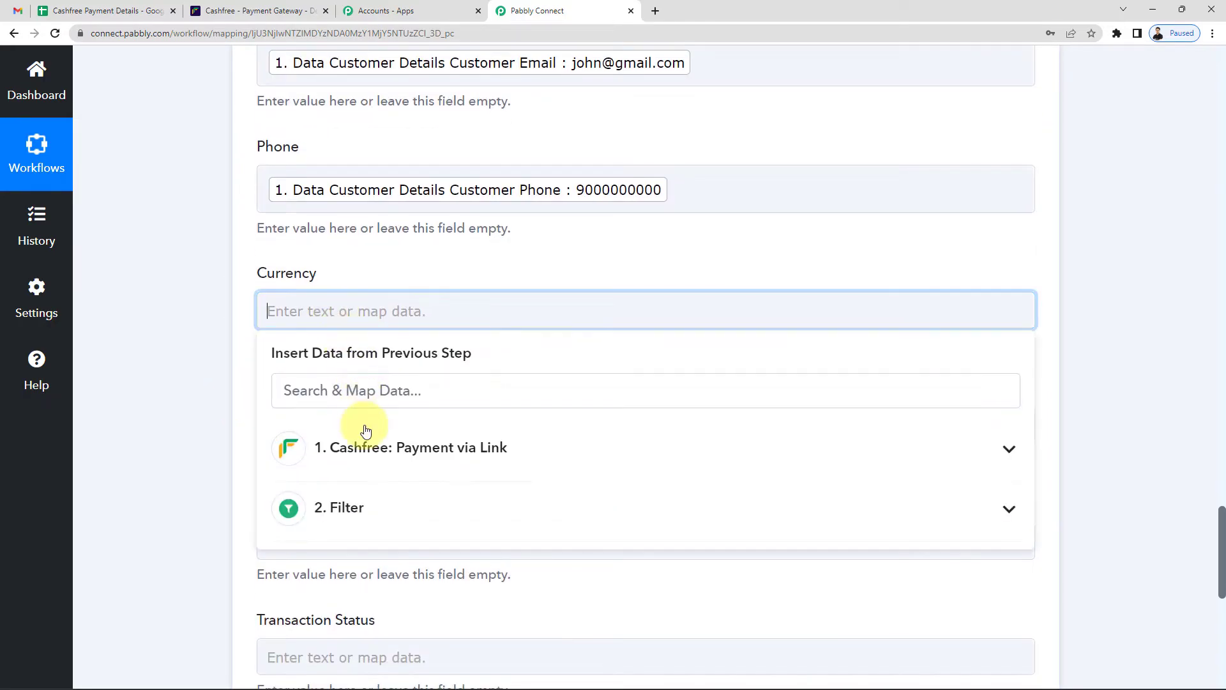
{"action": "left_click", "coordinate": [370, 446]}
{"action": "left_click", "coordinate": [375, 391]}
{"action": "type", "text": "c"}
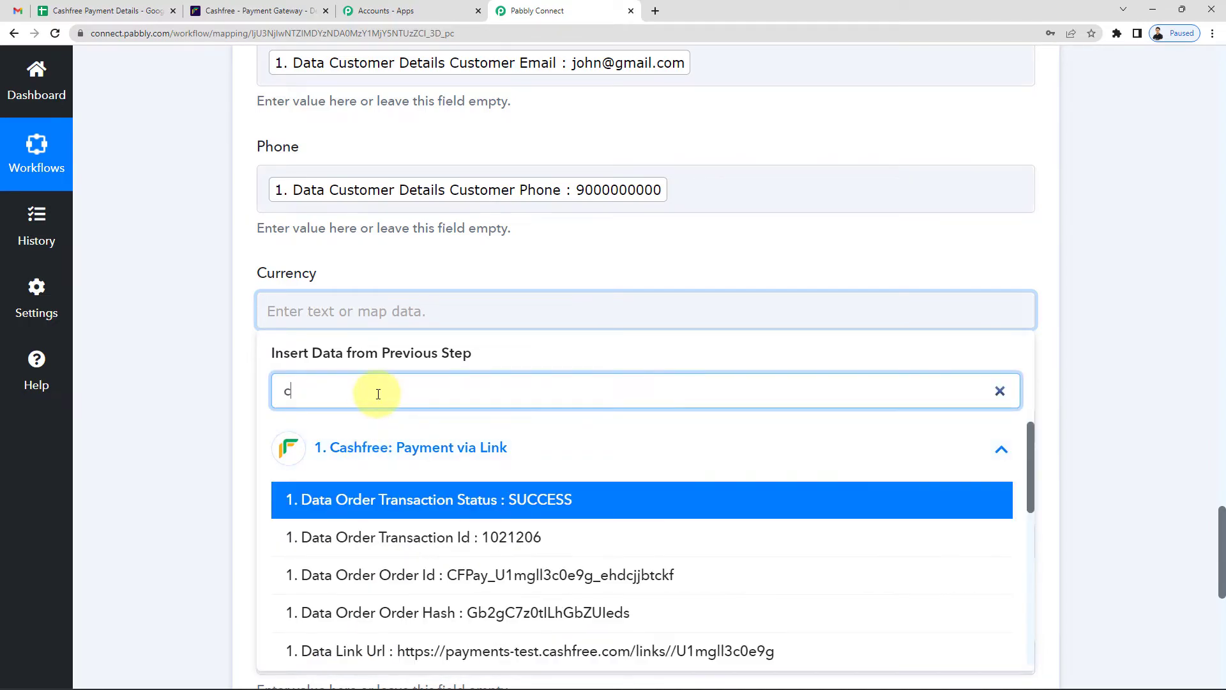
{"action": "type", "text": "urr"}
{"action": "left_click", "coordinate": [466, 501]}
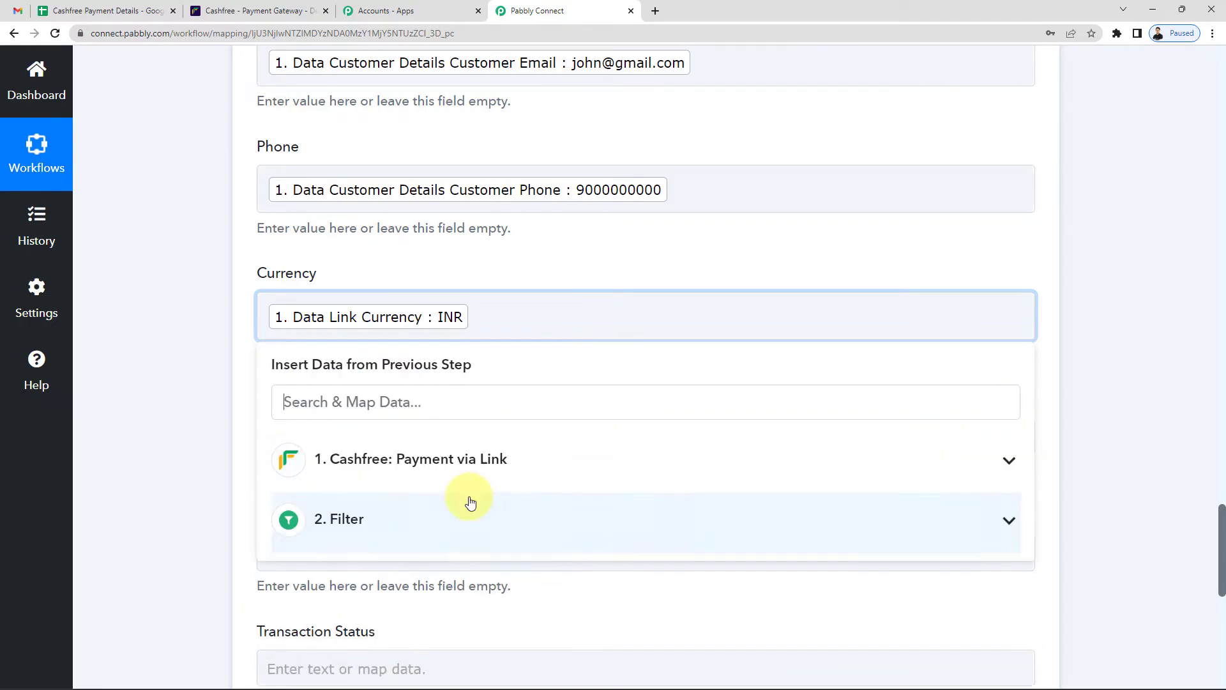
{"action": "left_click", "coordinate": [175, 415]}
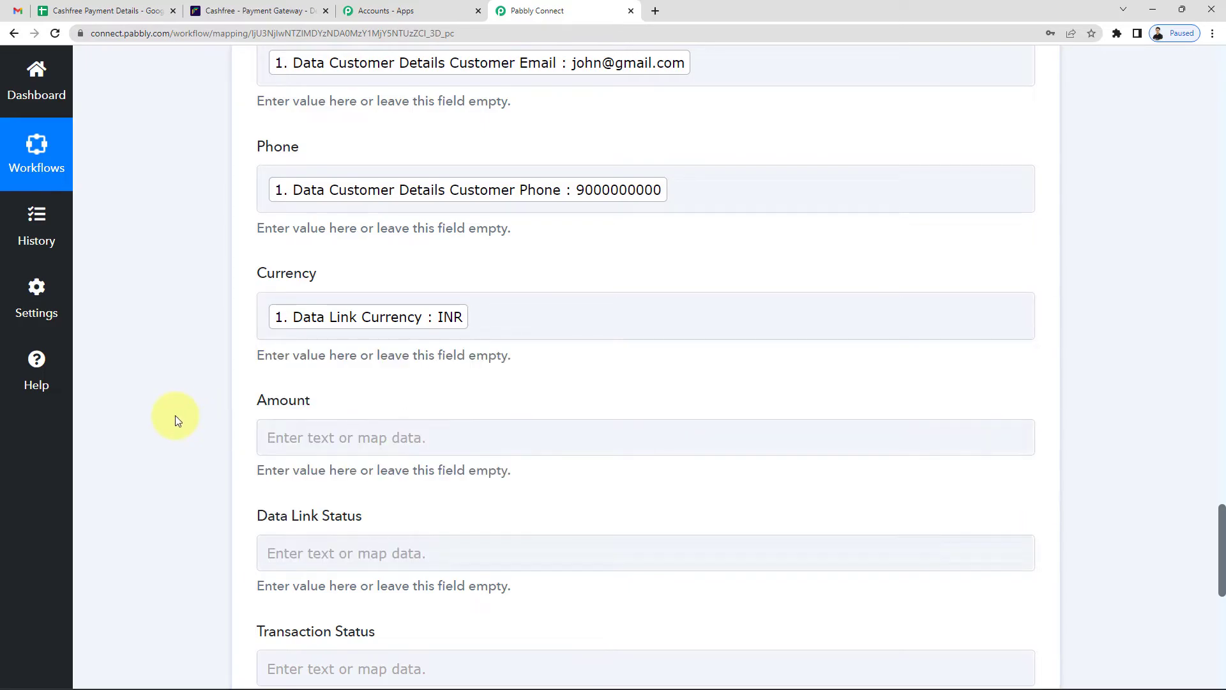
Map Data Link Amount (200.12), searched 'amou', into Amount.
{"action": "scroll", "coordinate": [191, 403], "scroll_direction": "down", "scroll_amount": 3}
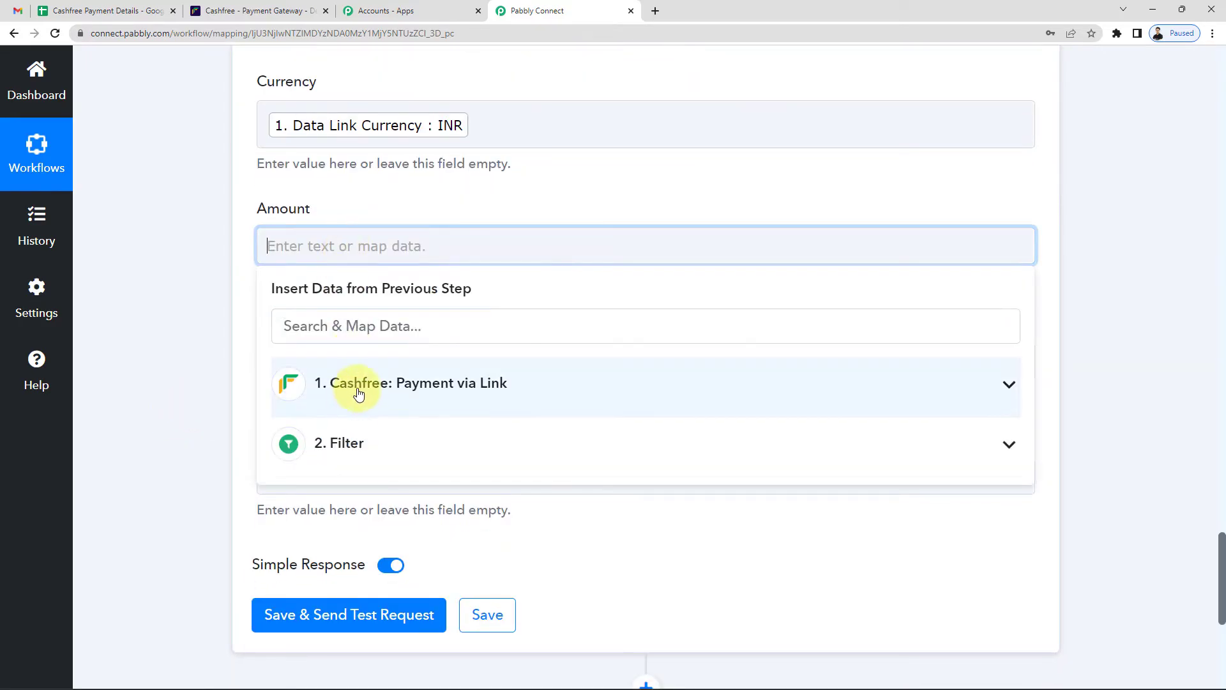
{"action": "left_click", "coordinate": [356, 386]}
{"action": "type", "text": "a"}
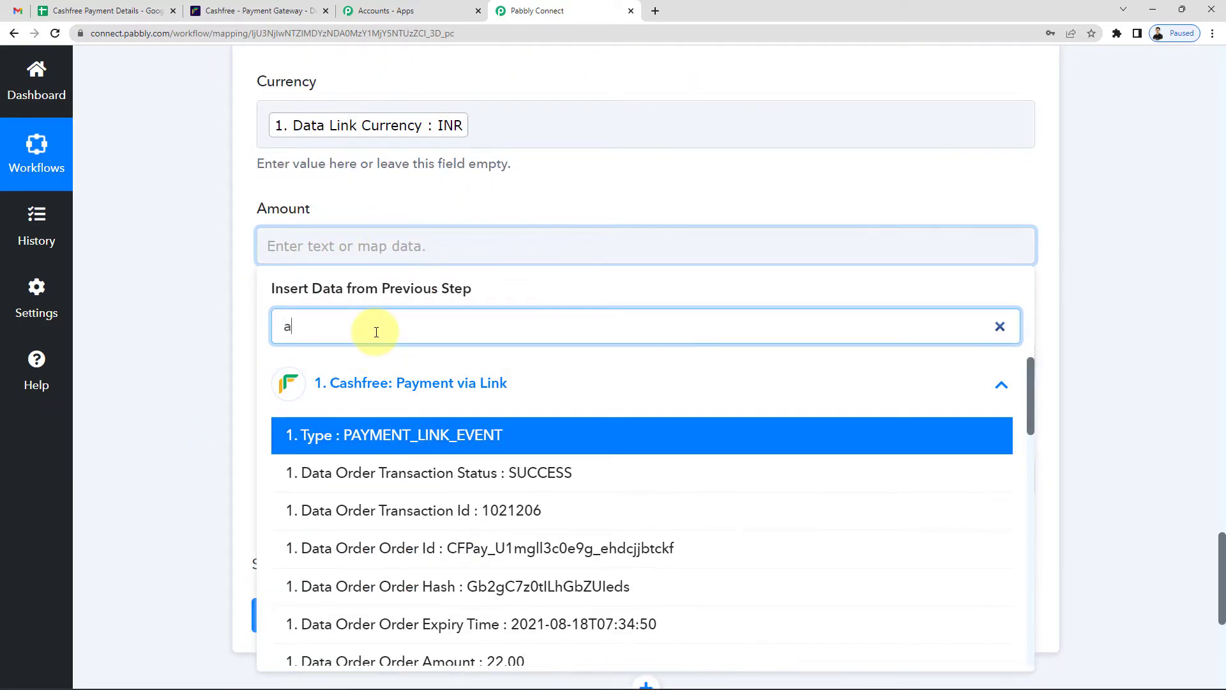
{"action": "type", "text": "mou"}
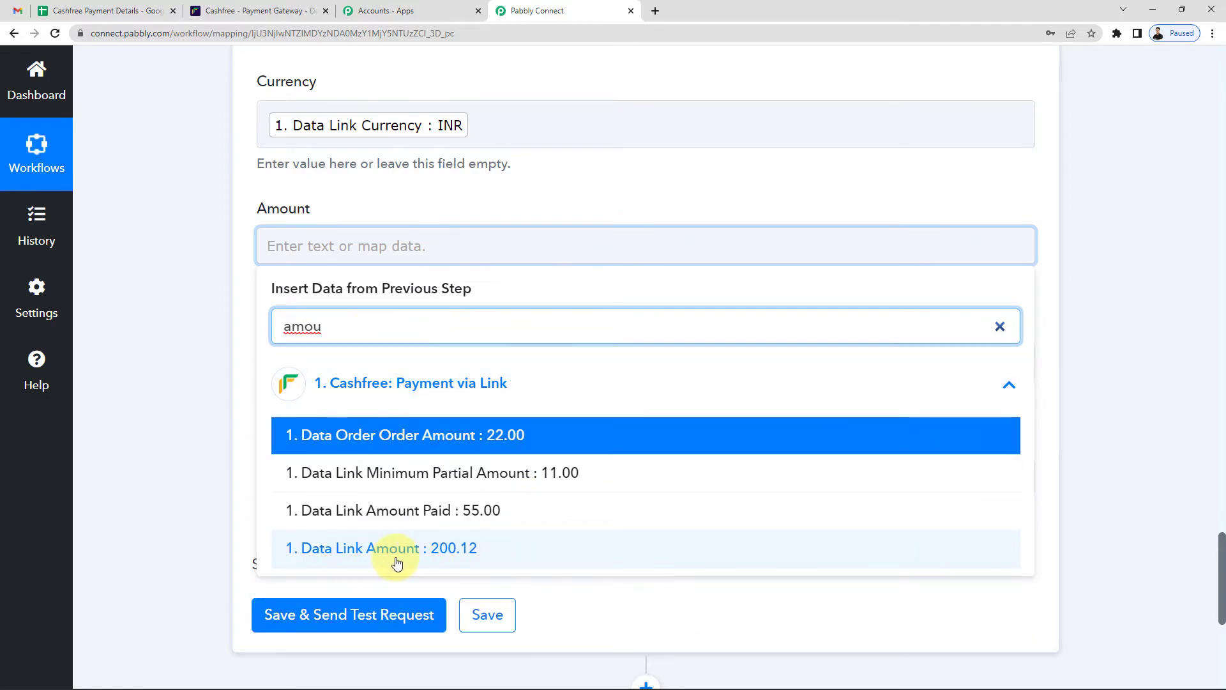
{"action": "left_click", "coordinate": [452, 558]}
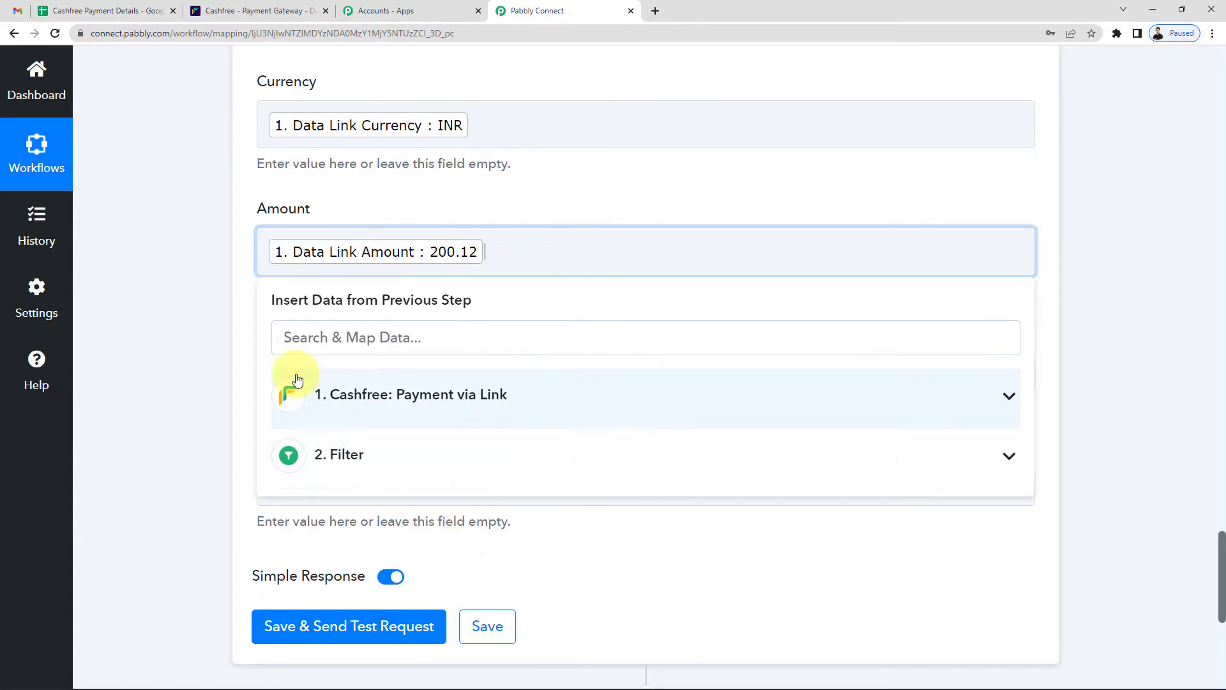
{"action": "left_click", "coordinate": [222, 320]}
Map Data Link Status to the link's PARTIALLY_PAID status, searched 'data l'.
{"action": "scroll", "coordinate": [222, 320], "scroll_direction": "down", "scroll_amount": 1}
{"action": "left_click", "coordinate": [364, 315]}
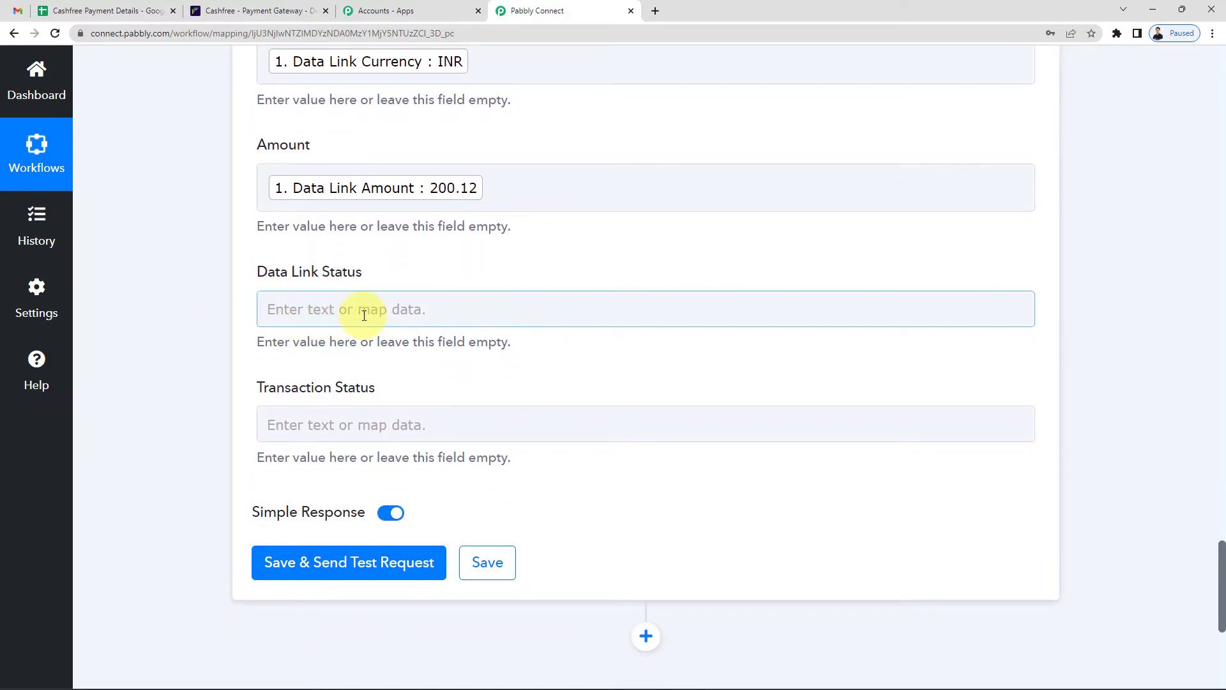
{"action": "left_click", "coordinate": [383, 447]}
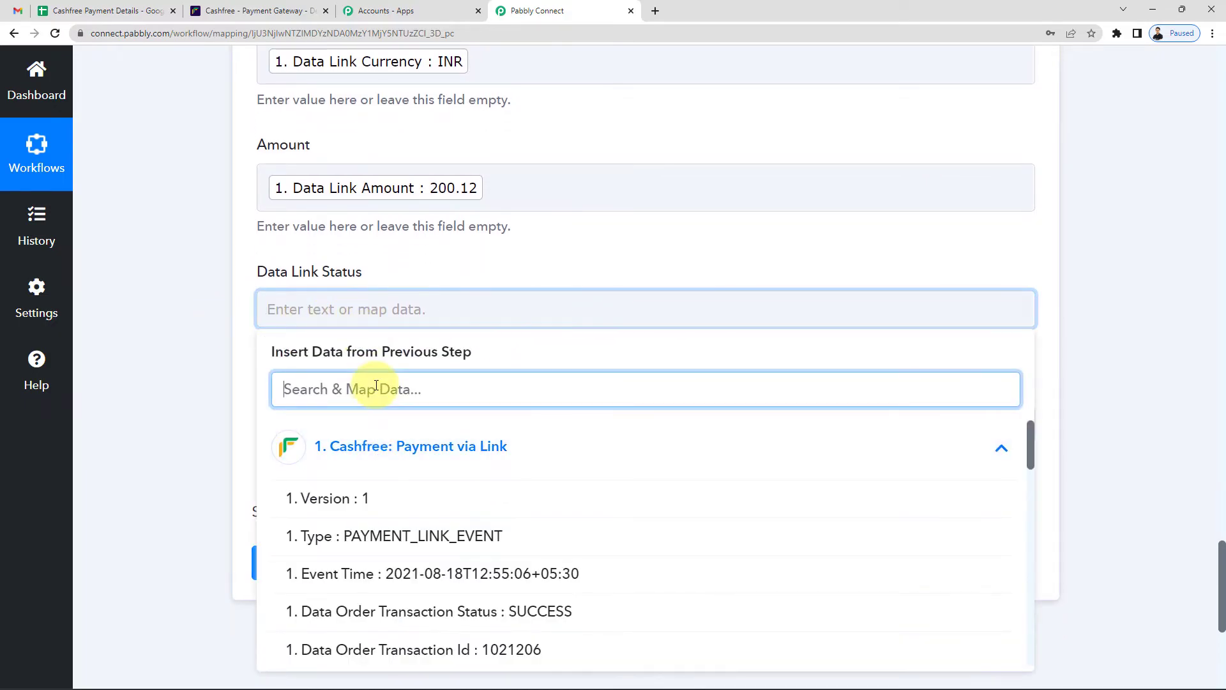
{"action": "type", "text": "data"}
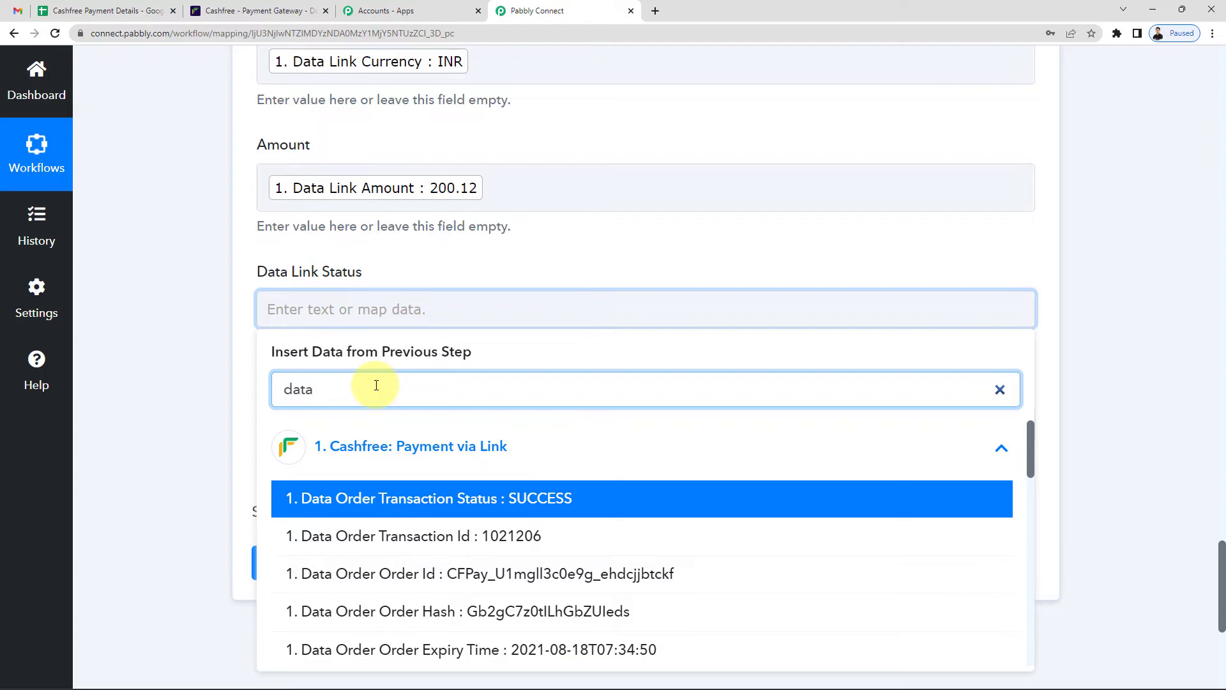
{"action": "type", "text": " lin"}
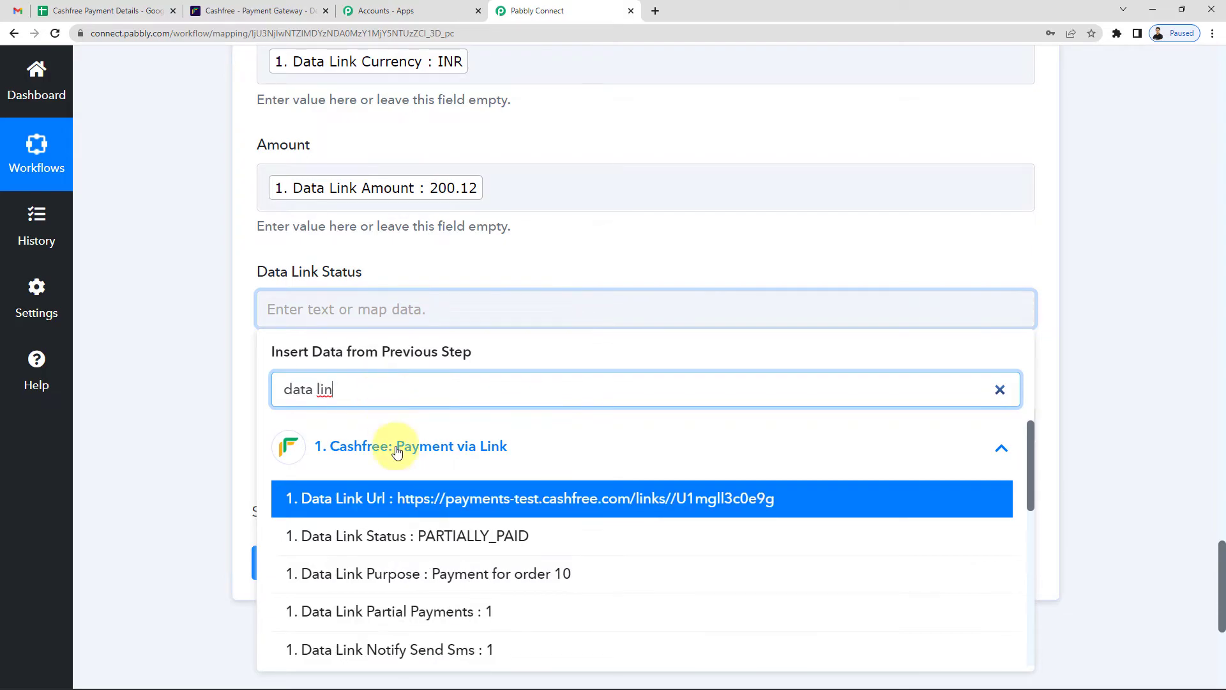
{"action": "left_click", "coordinate": [494, 547]}
{"action": "left_click", "coordinate": [220, 400]}
Map Transaction Status to Data Order Transaction Status (SUCCESS), searched 'stat'.
{"action": "scroll", "coordinate": [255, 383], "scroll_direction": "down", "scroll_amount": 2}
{"action": "left_click", "coordinate": [348, 296]}
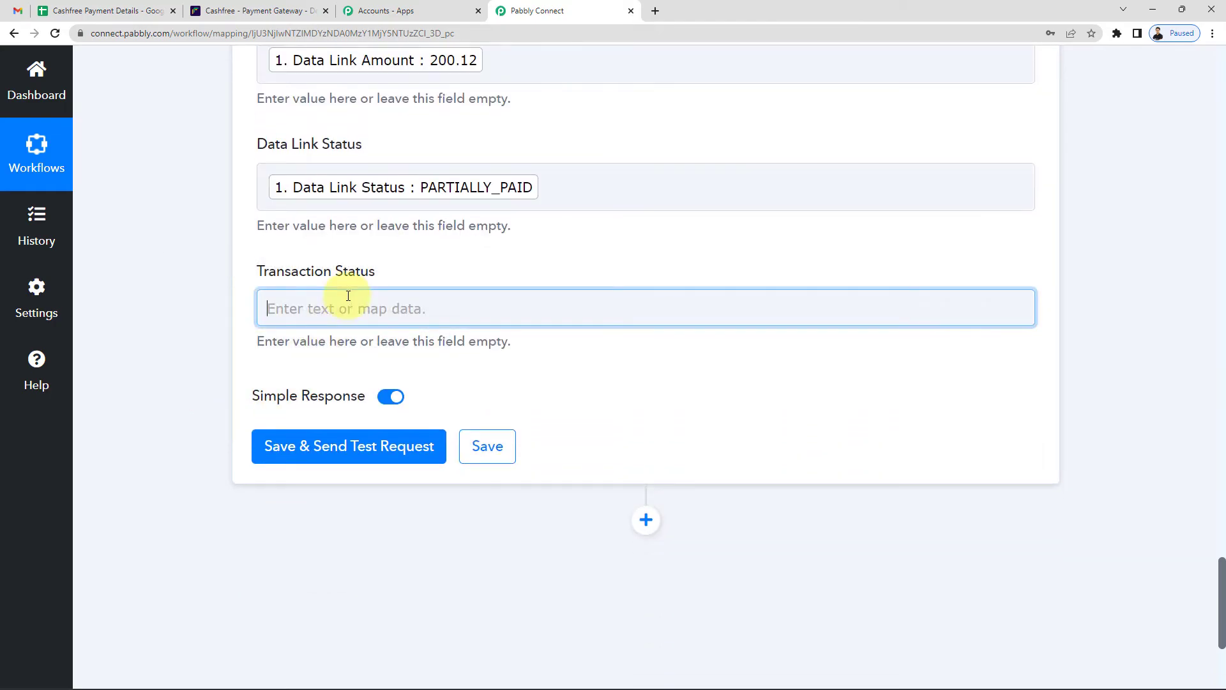
{"action": "type", "text": "s"}
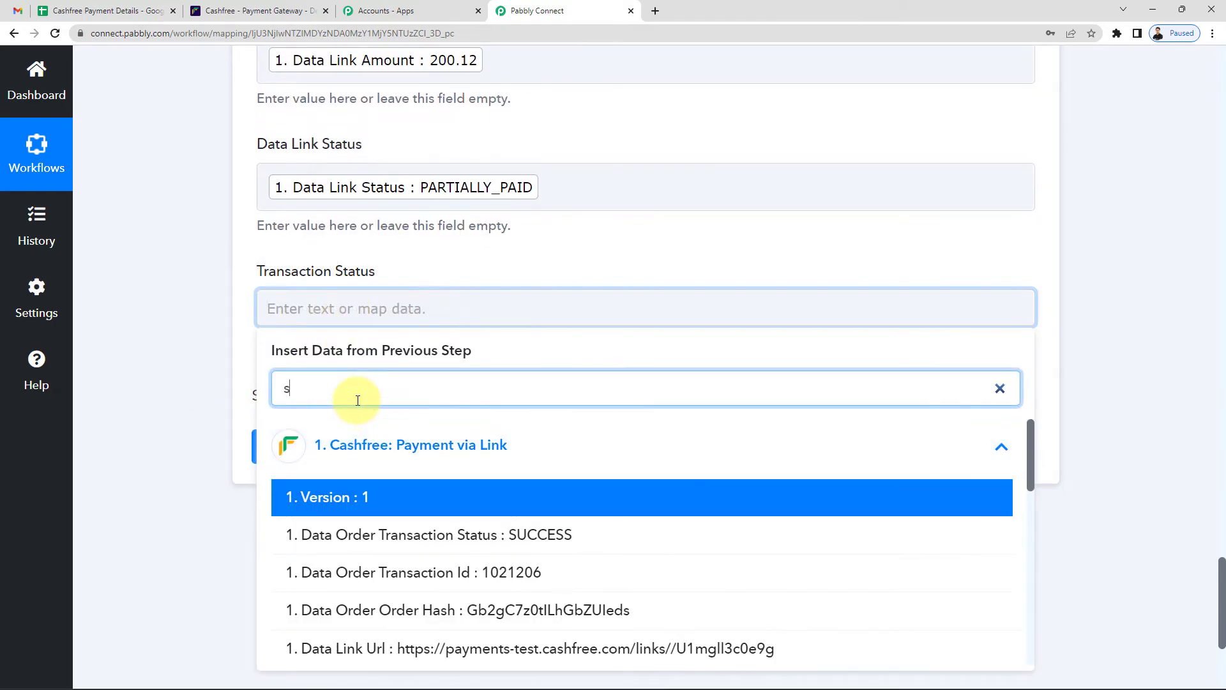
{"action": "type", "text": "tat"}
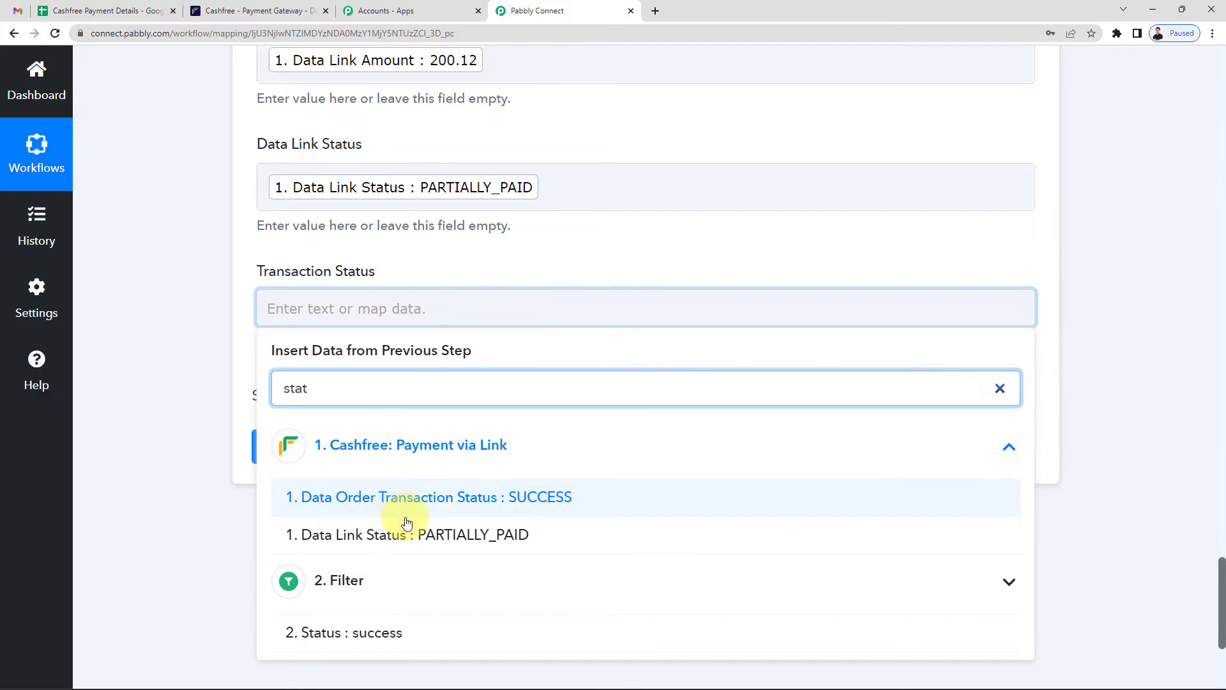
{"action": "left_click", "coordinate": [540, 503]}
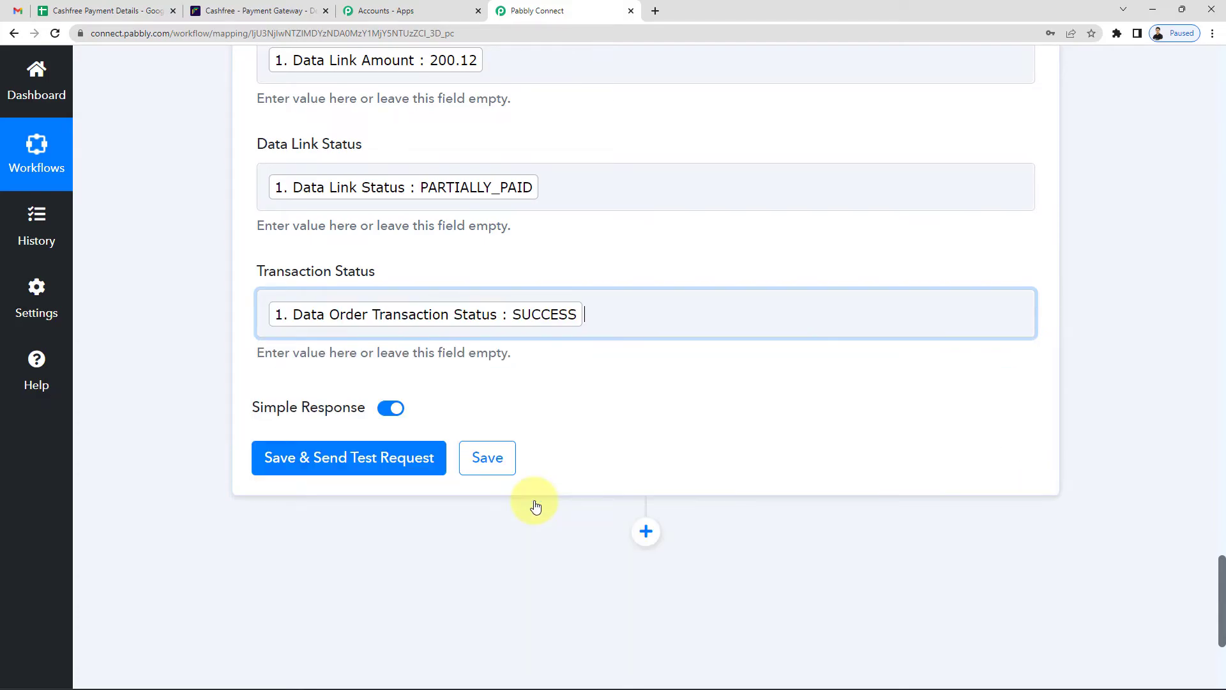
Save the Google Sheets step and send a test request to the sheet.
{"action": "left_click", "coordinate": [231, 323]}
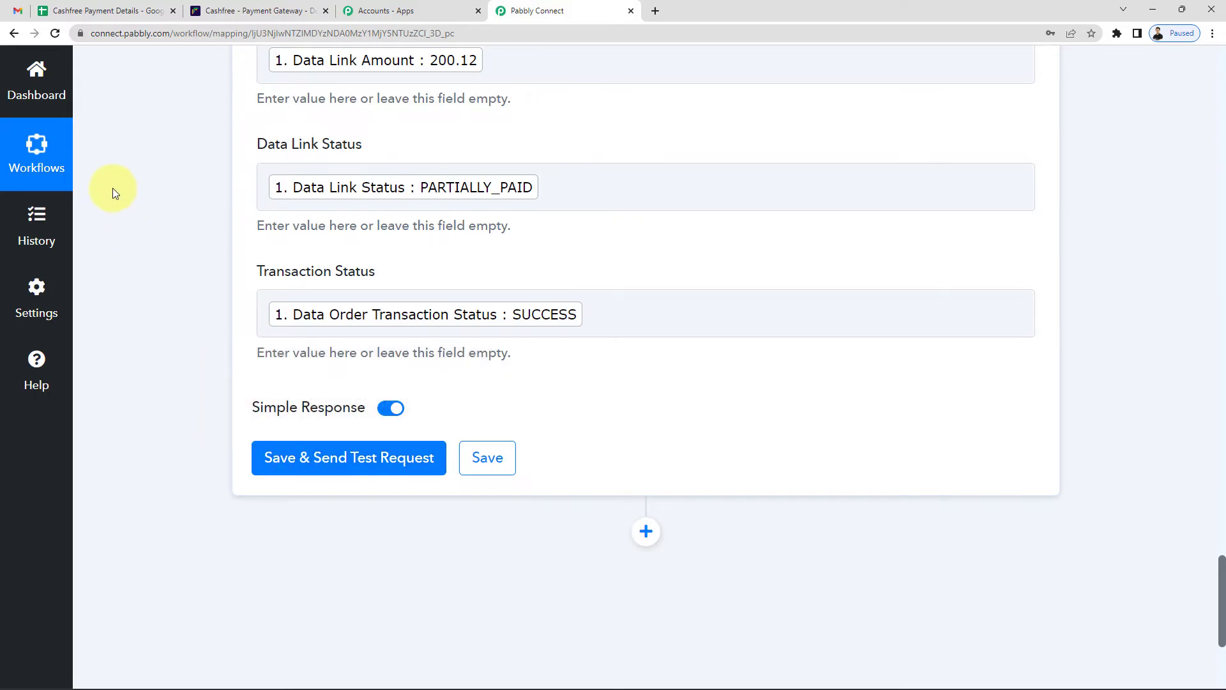
{"action": "left_click", "coordinate": [102, 10]}
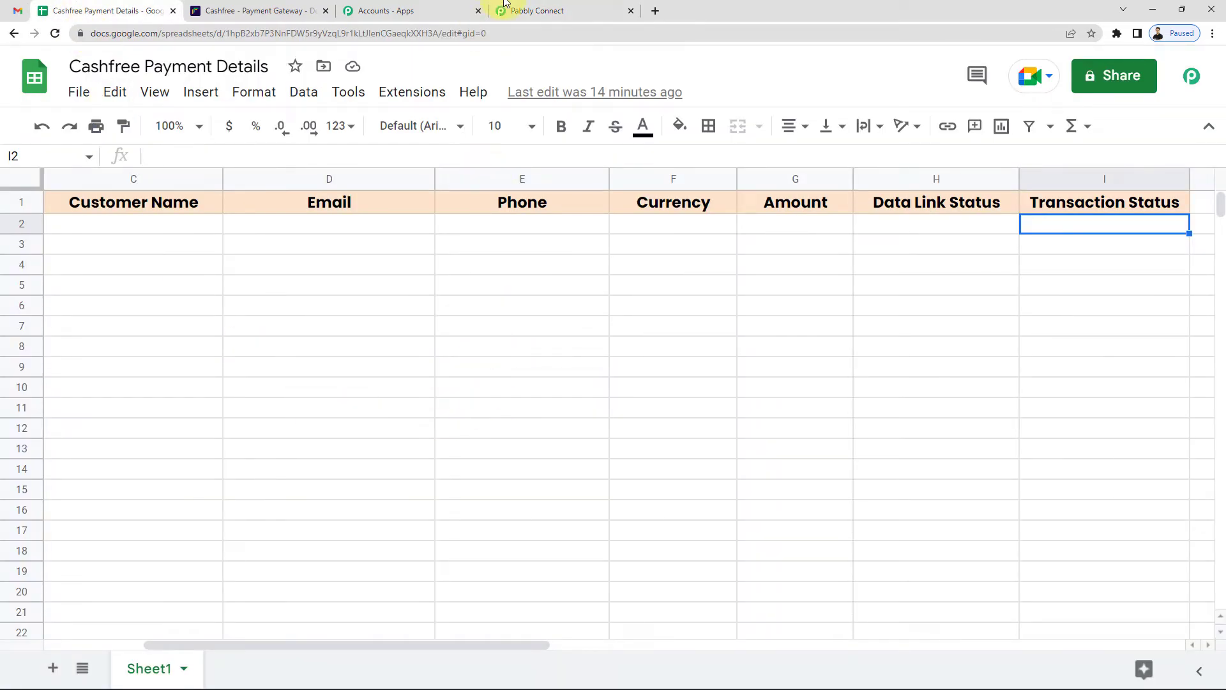
{"action": "left_click", "coordinate": [543, 10]}
{"action": "left_click", "coordinate": [347, 454]}
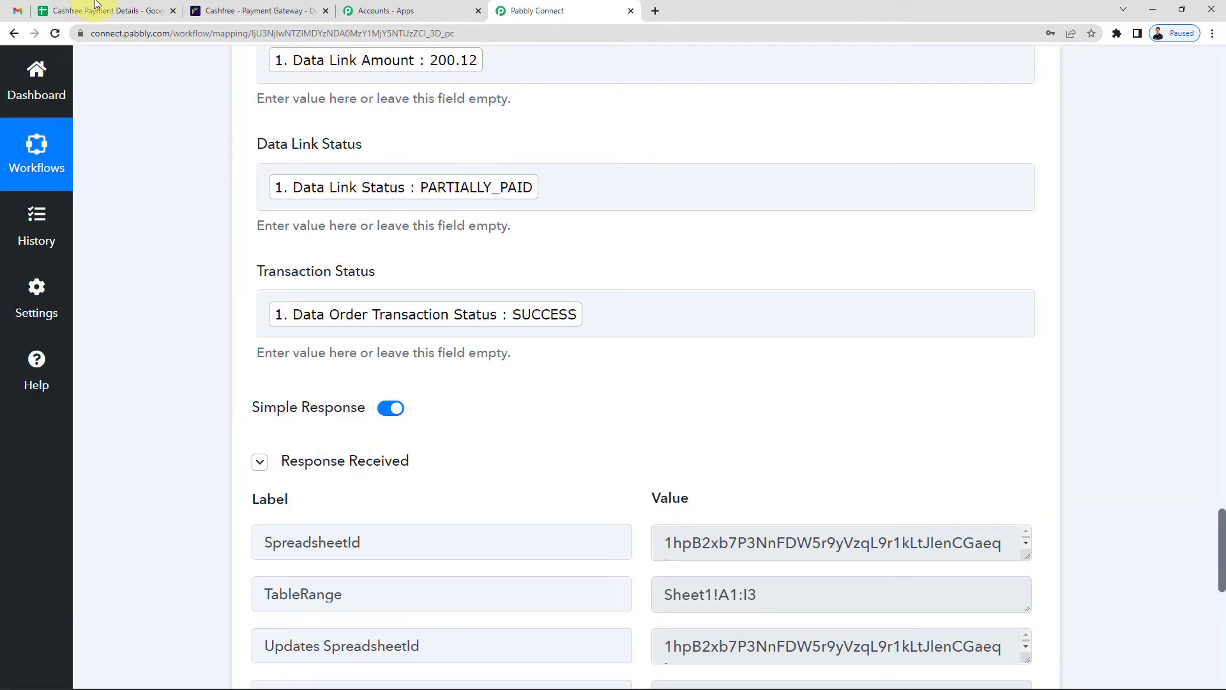
Drag the new payment row 4 up to row 2, under the headers.
{"action": "left_click", "coordinate": [99, 11]}
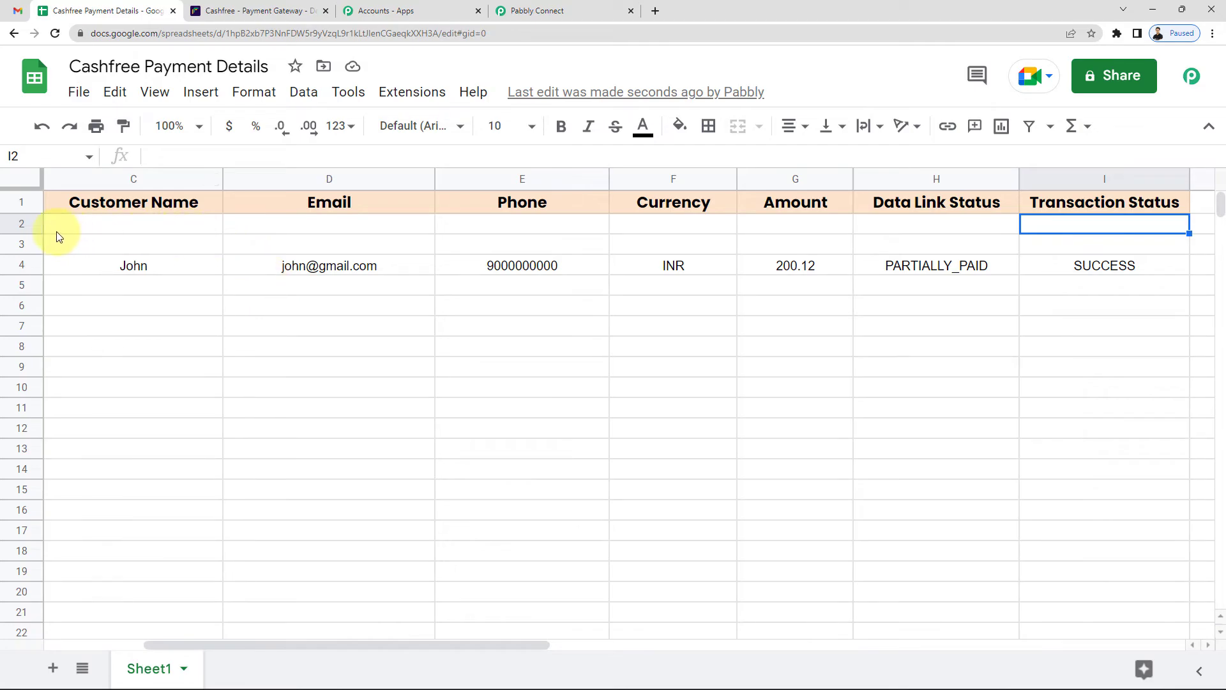
{"action": "left_click", "coordinate": [24, 264]}
{"action": "left_click_drag", "start_coordinate": [24, 264], "coordinate": [26, 217]}
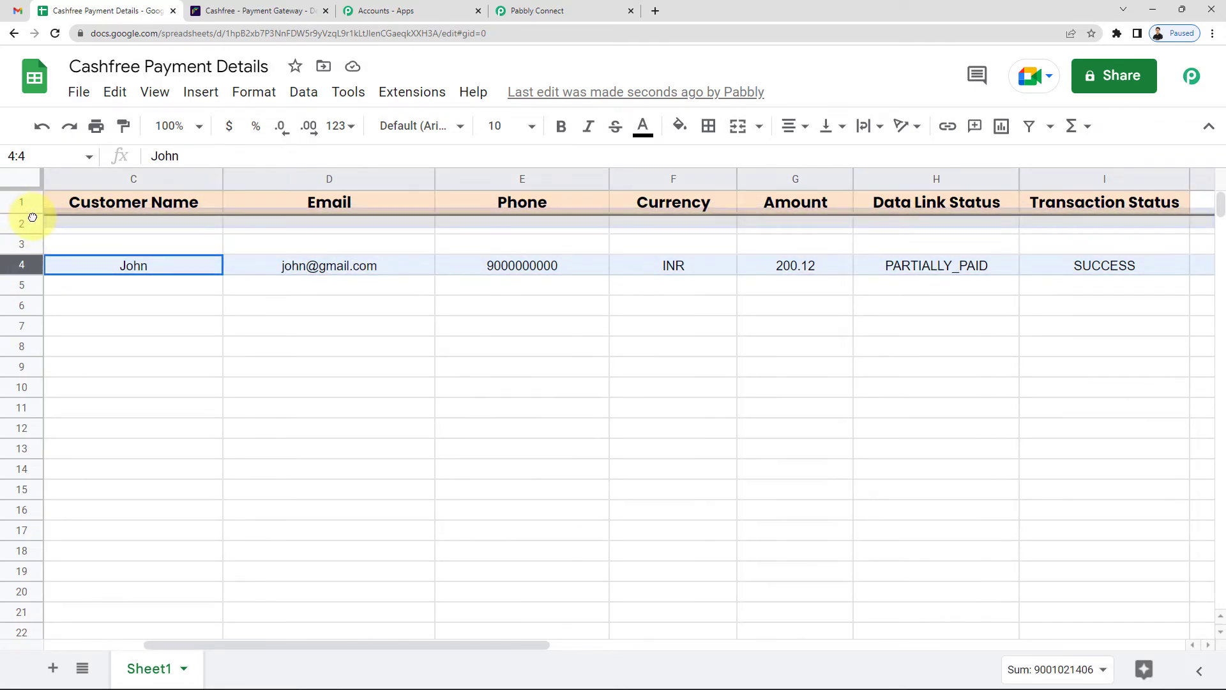
Check row 2's values from customer name through the SUCCESS transaction status.
{"action": "left_click", "coordinate": [130, 226]}
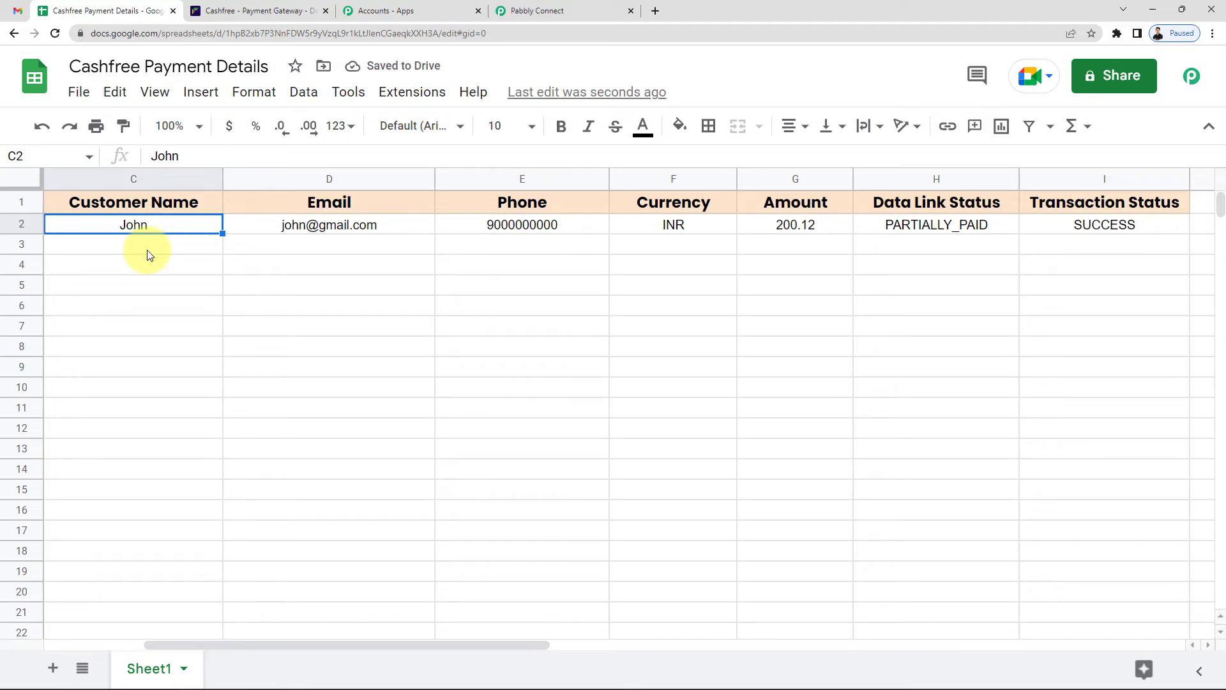
{"action": "left_click", "coordinate": [140, 254]}
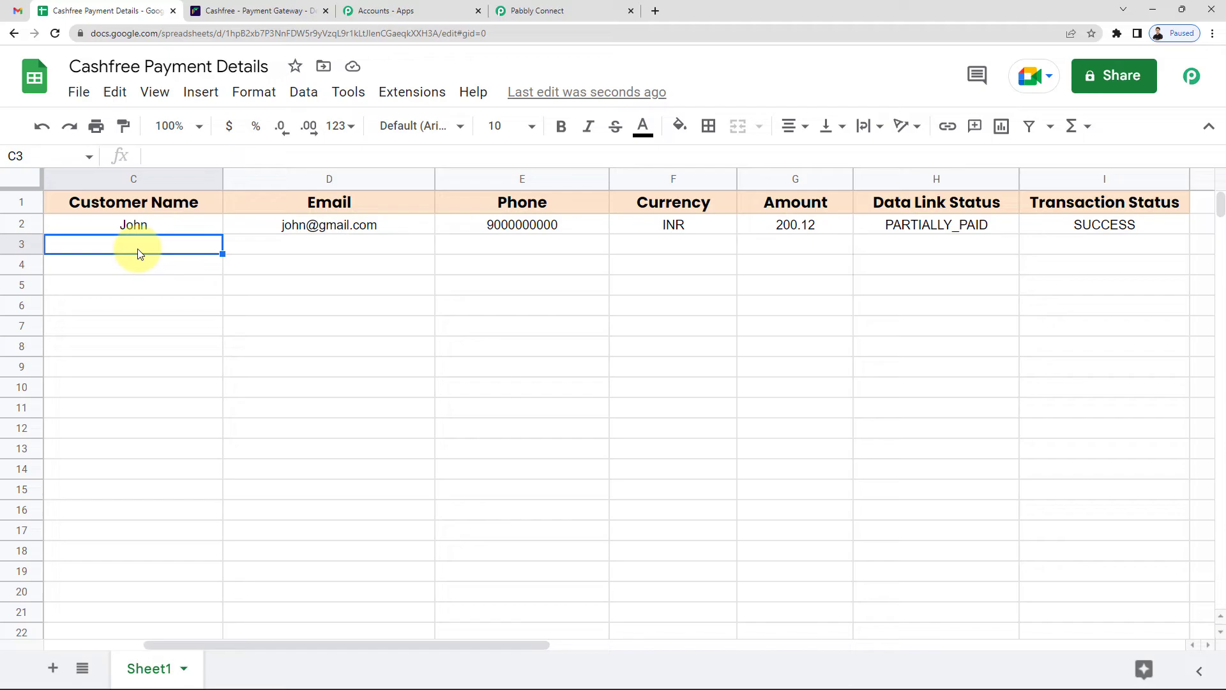
{"action": "left_click", "coordinate": [140, 232]}
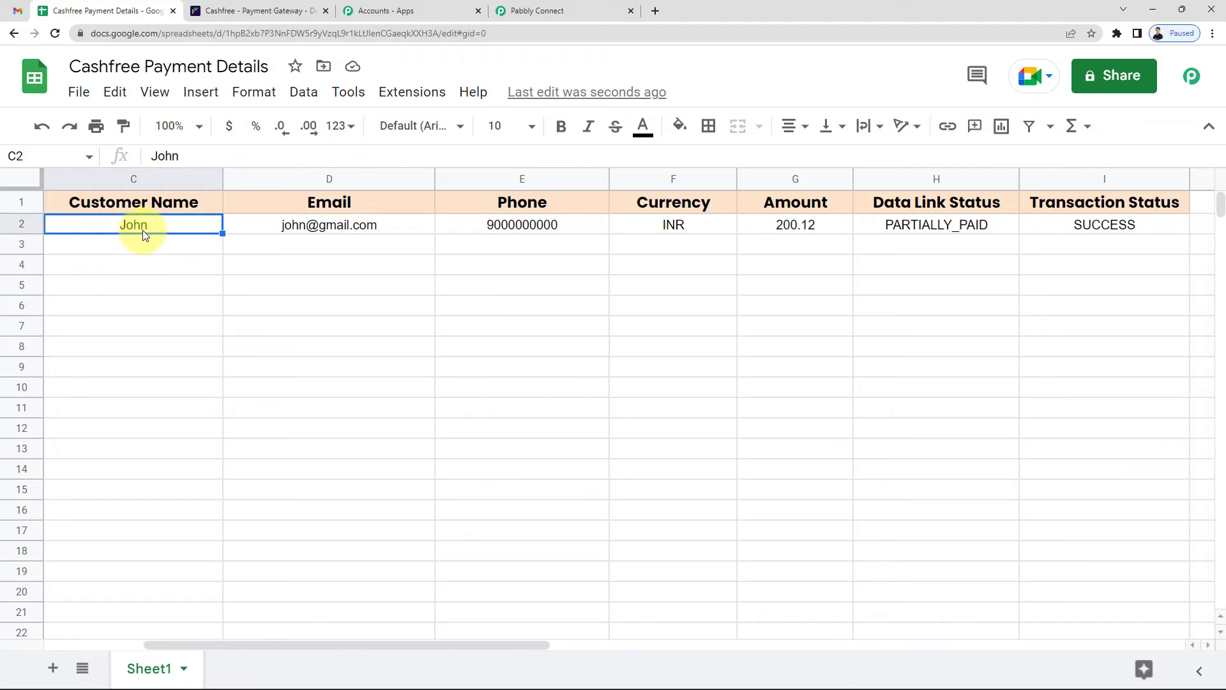
{"action": "left_click", "coordinate": [350, 230]}
{"action": "left_click", "coordinate": [578, 225]}
{"action": "key", "text": "Tab"}
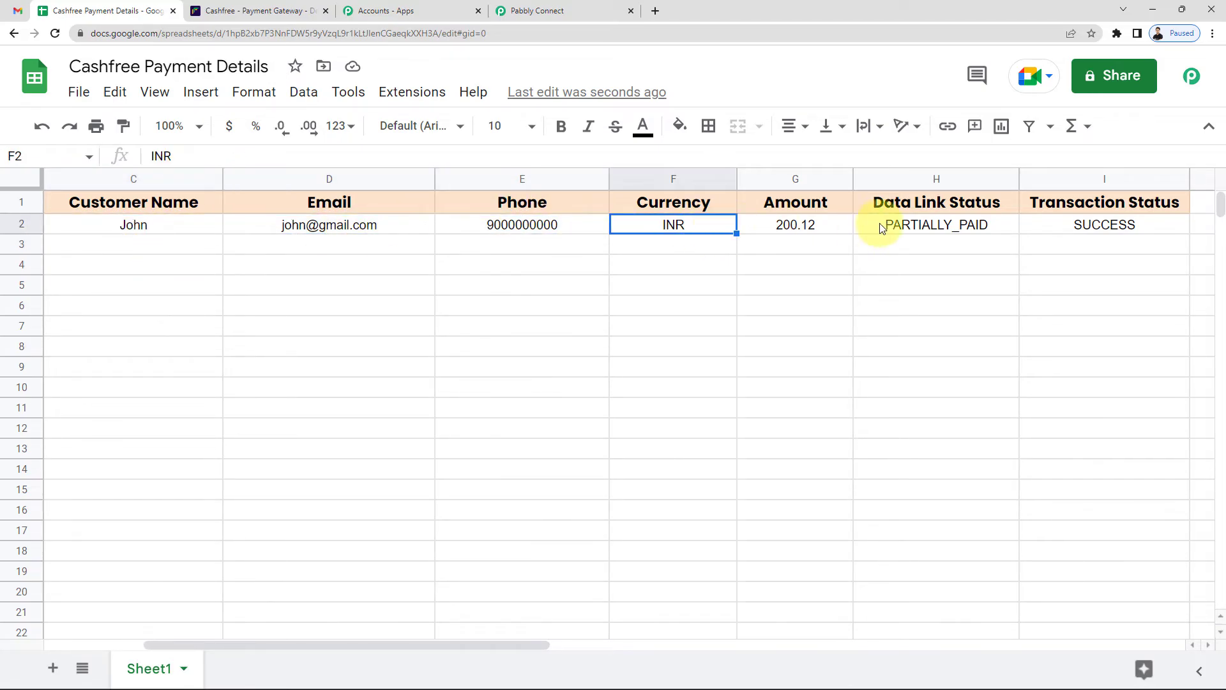
{"action": "key", "text": "Tab"}
{"action": "key", "text": "Tab"}
{"action": "left_click", "coordinate": [1115, 224]}
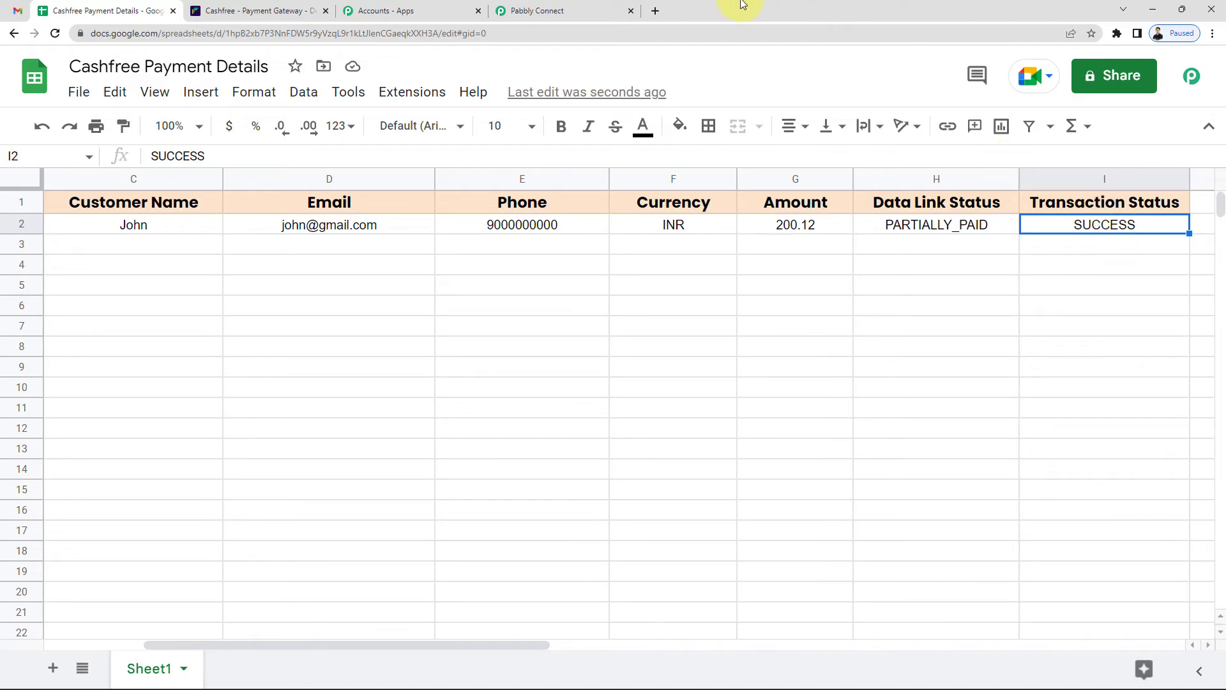
Save the Google Sheets action step and dismiss the success confirmation.
{"action": "left_click", "coordinate": [537, 10]}
{"action": "scroll", "coordinate": [304, 241], "scroll_direction": "down", "scroll_amount": 5}
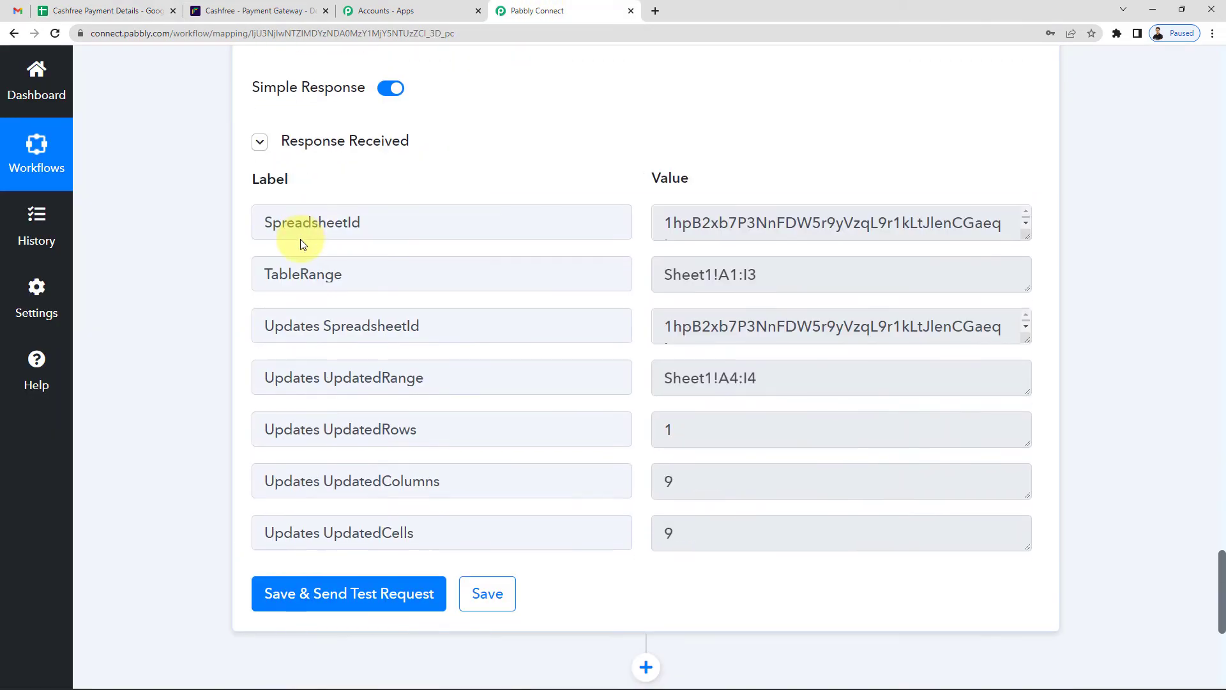
{"action": "scroll", "coordinate": [383, 351], "scroll_direction": "down", "scroll_amount": 2}
{"action": "left_click", "coordinate": [484, 466]}
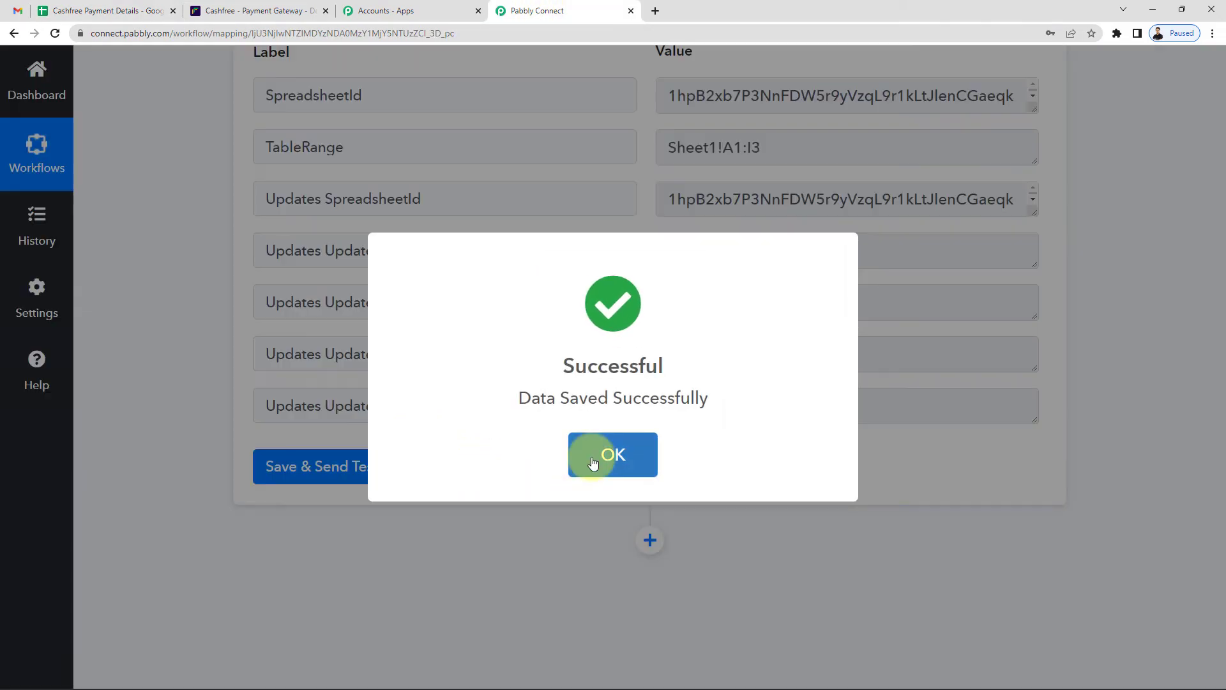
{"action": "left_click", "coordinate": [596, 454]}
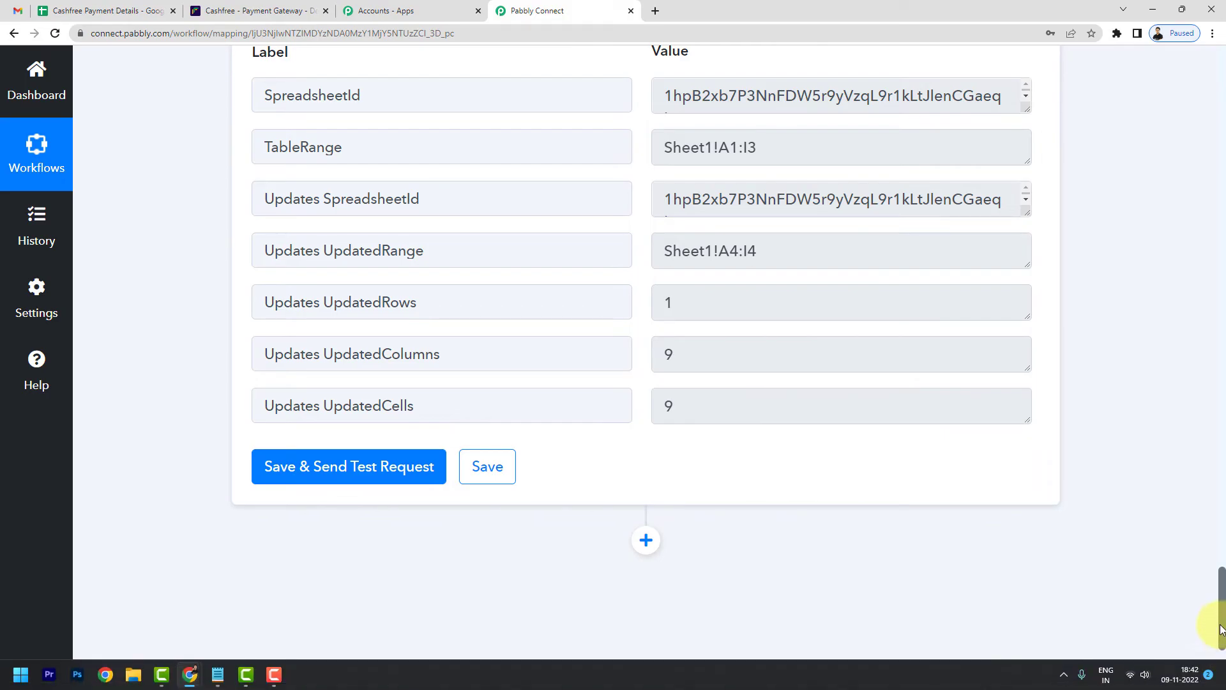
Collapse the Cashfree trigger step and switch back to the Cashfree Payment Details sheet.
{"action": "left_click_drag", "start_coordinate": [1220, 645], "coordinate": [1194, 350]}
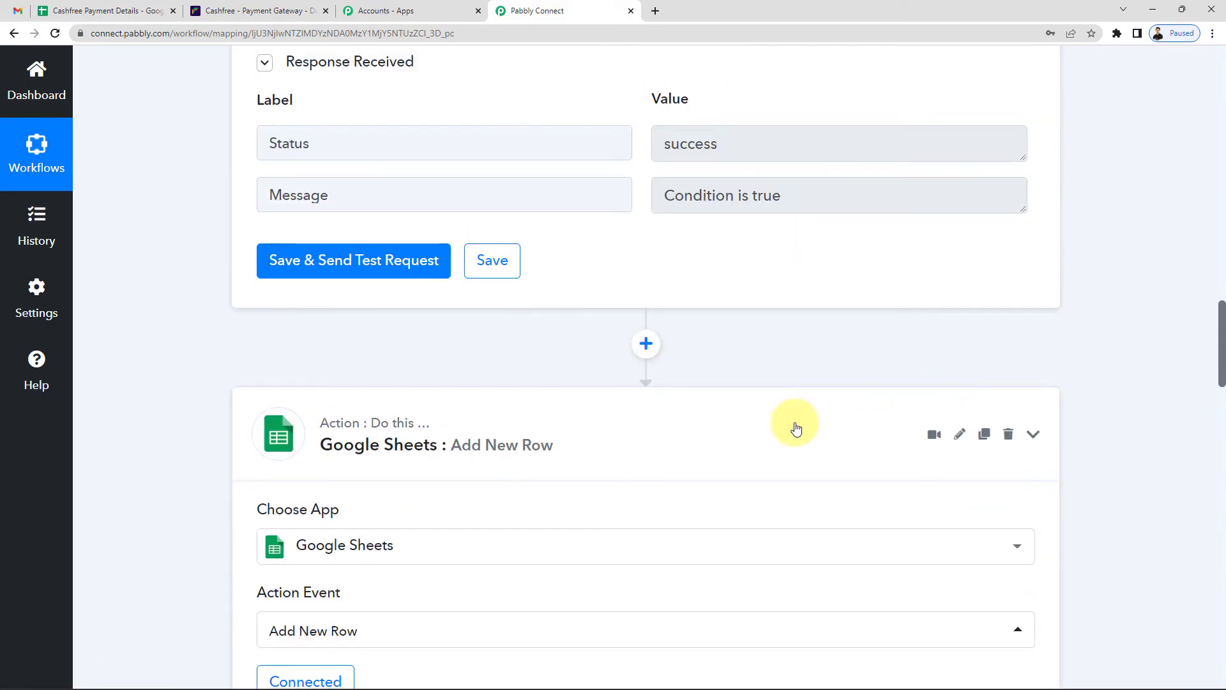
{"action": "scroll", "coordinate": [795, 424], "scroll_direction": "up", "scroll_amount": 3}
{"action": "scroll", "coordinate": [797, 424], "scroll_direction": "up", "scroll_amount": 5}
{"action": "scroll", "coordinate": [796, 424], "scroll_direction": "up", "scroll_amount": 3}
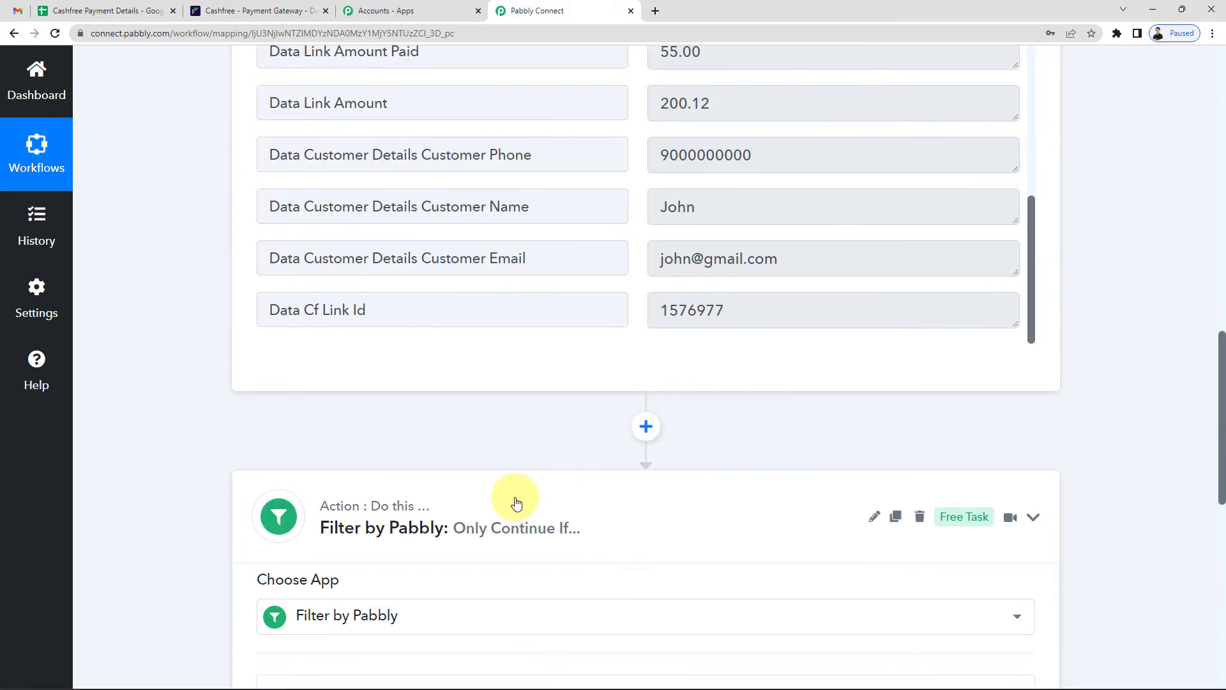
{"action": "scroll", "coordinate": [518, 501], "scroll_direction": "up", "scroll_amount": 4}
{"action": "scroll", "coordinate": [516, 498], "scroll_direction": "up", "scroll_amount": 9}
{"action": "scroll", "coordinate": [516, 498], "scroll_direction": "up", "scroll_amount": 3}
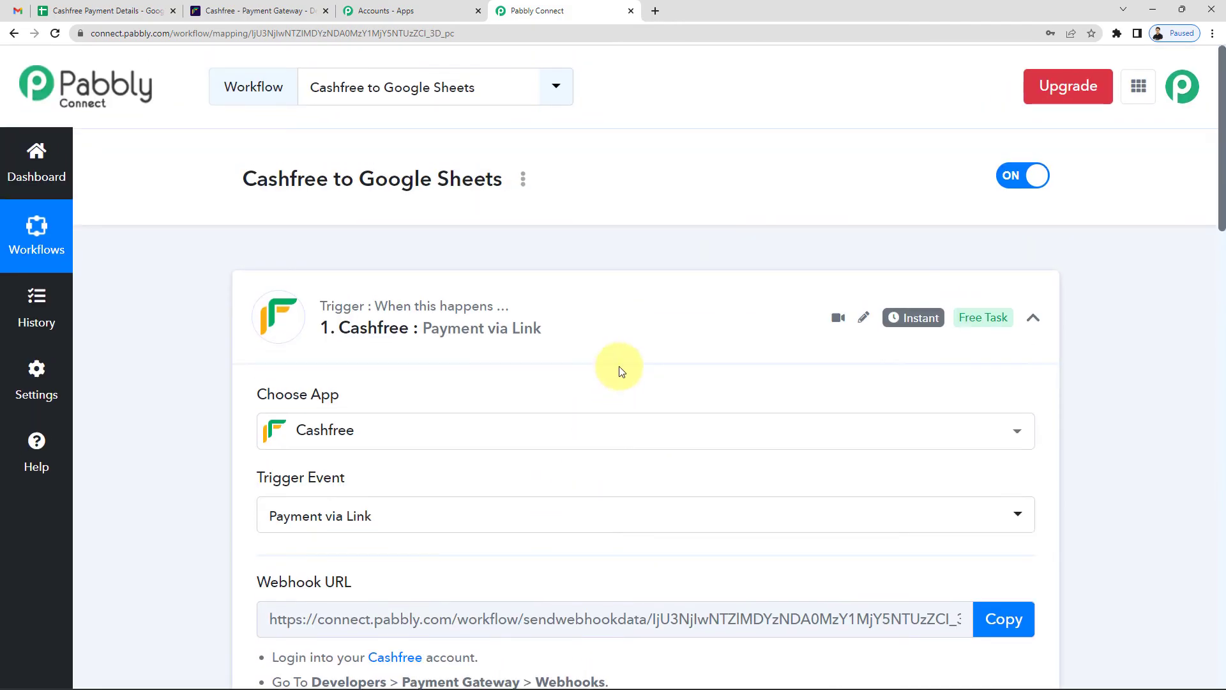
{"action": "left_click", "coordinate": [624, 350]}
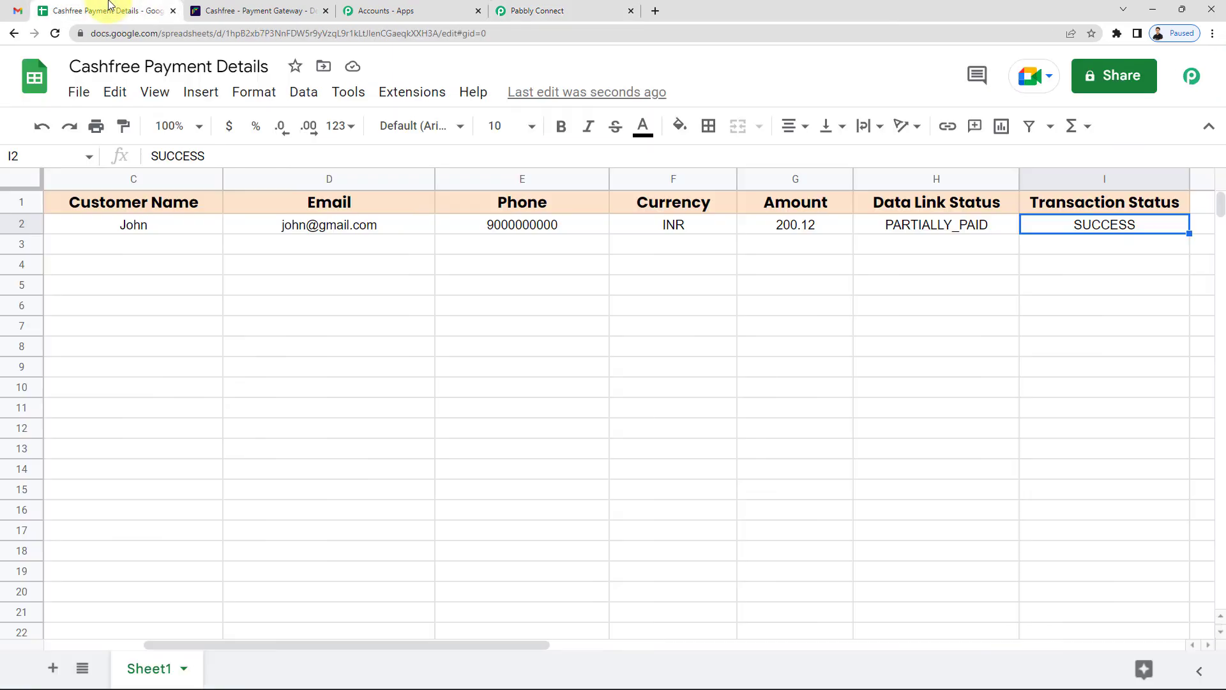
{"action": "left_click", "coordinate": [106, 11]}
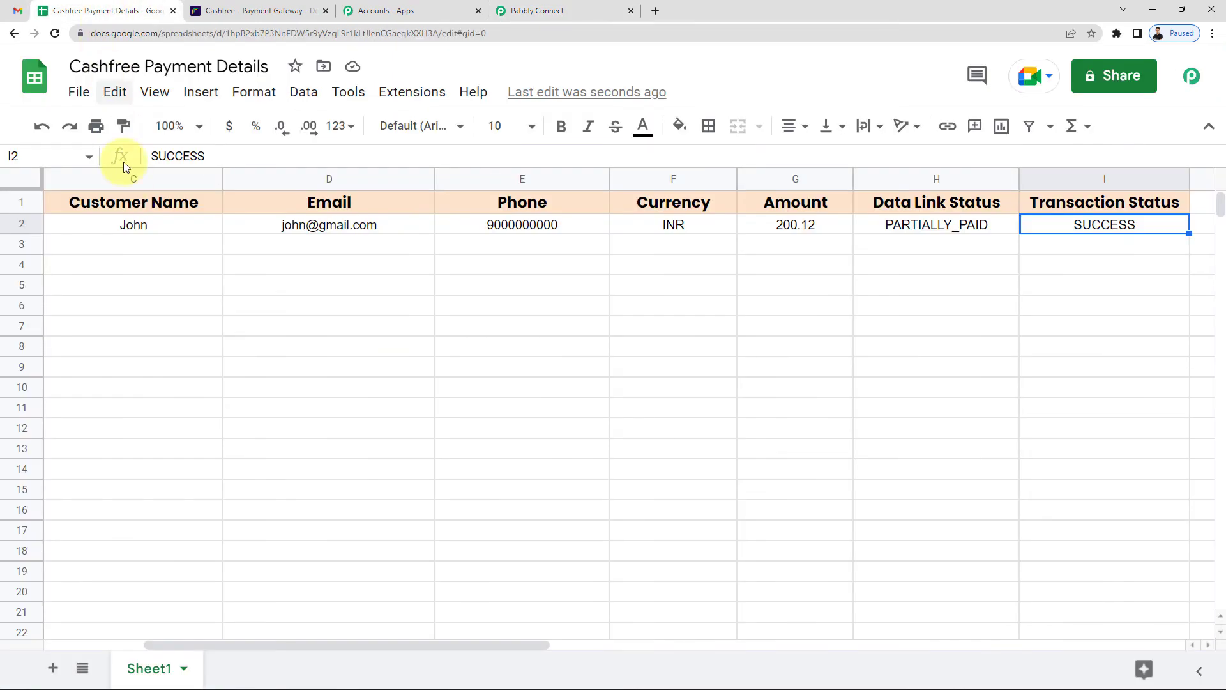
Review headings Customer Name through Transaction Status in row 1, then return to the workflow.
{"action": "left_click", "coordinate": [167, 205]}
{"action": "left_click", "coordinate": [349, 201]}
{"action": "left_click", "coordinate": [550, 209]}
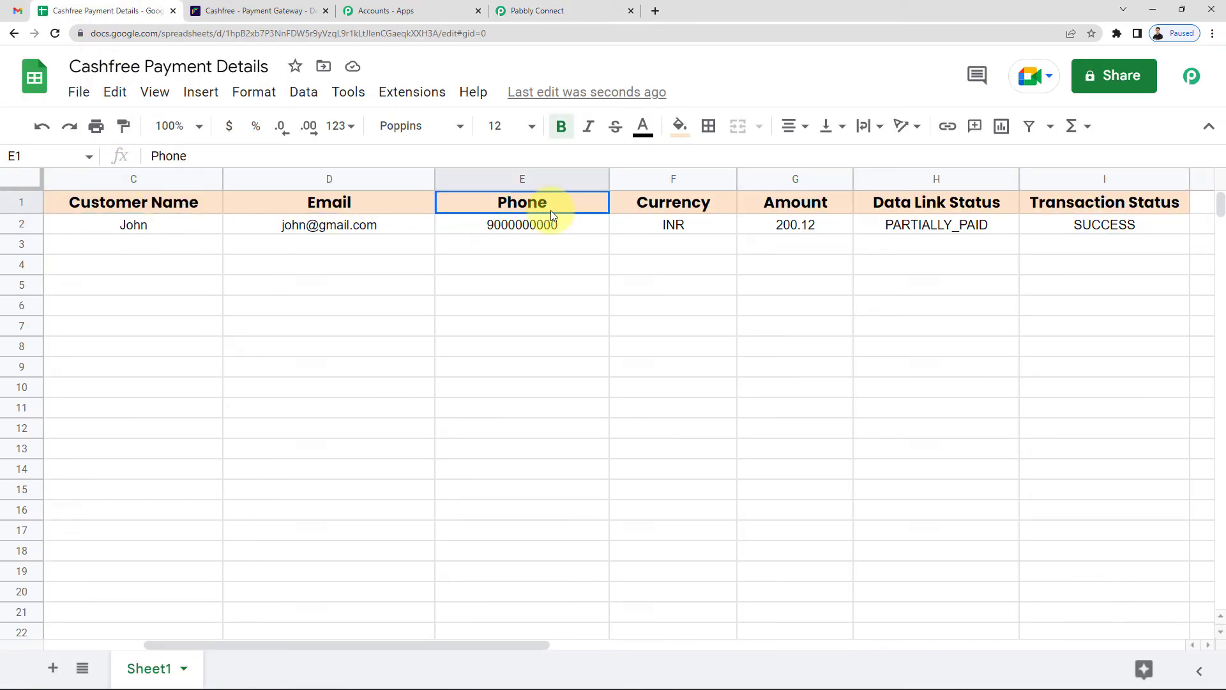
{"action": "left_click", "coordinate": [695, 201]}
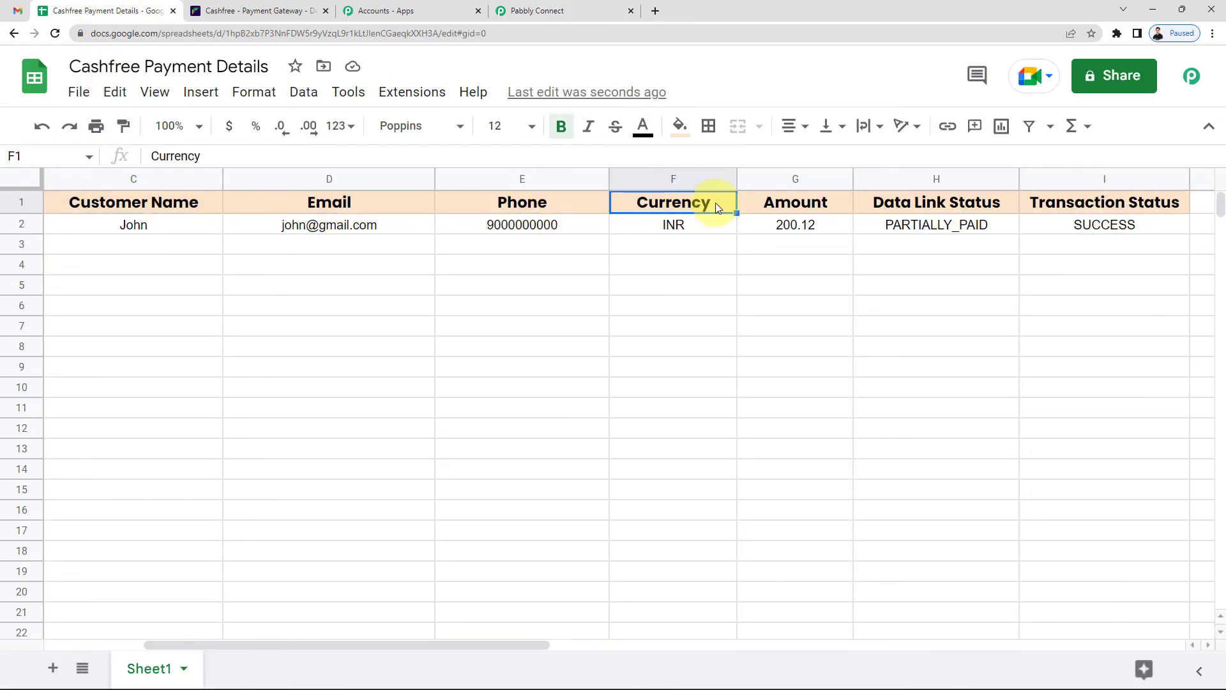
{"action": "left_click", "coordinate": [787, 203]}
{"action": "left_click", "coordinate": [911, 201]}
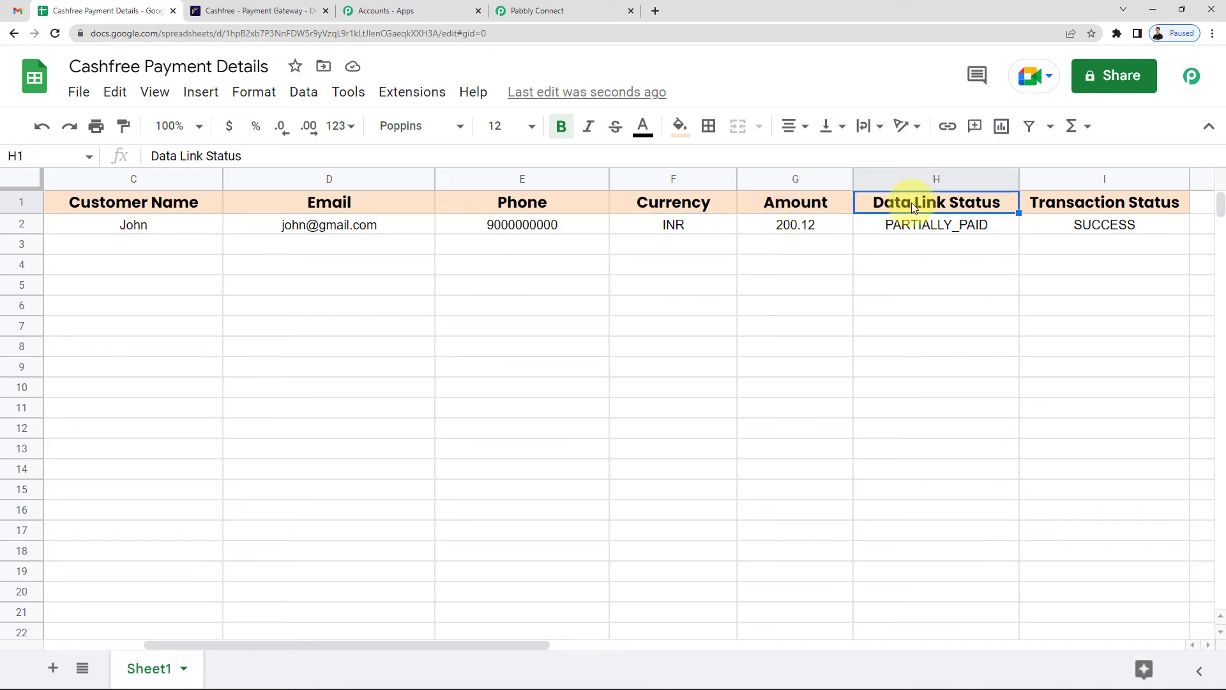
{"action": "left_click", "coordinate": [1093, 201]}
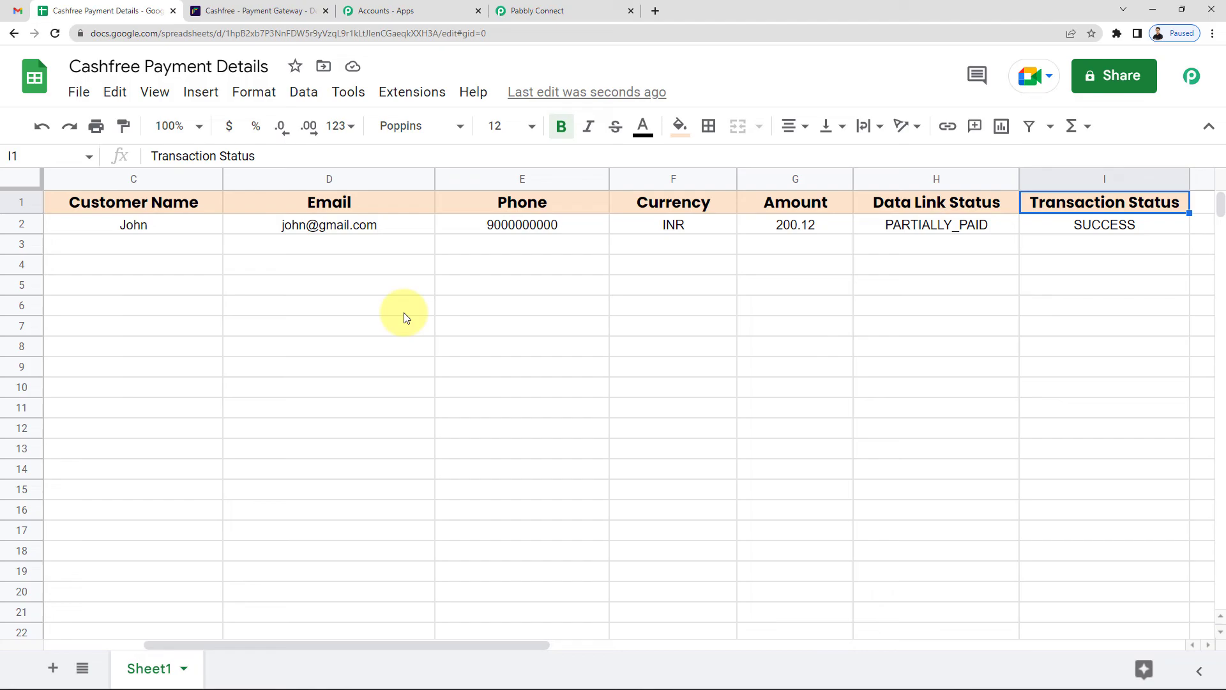
{"action": "left_click", "coordinate": [539, 11]}
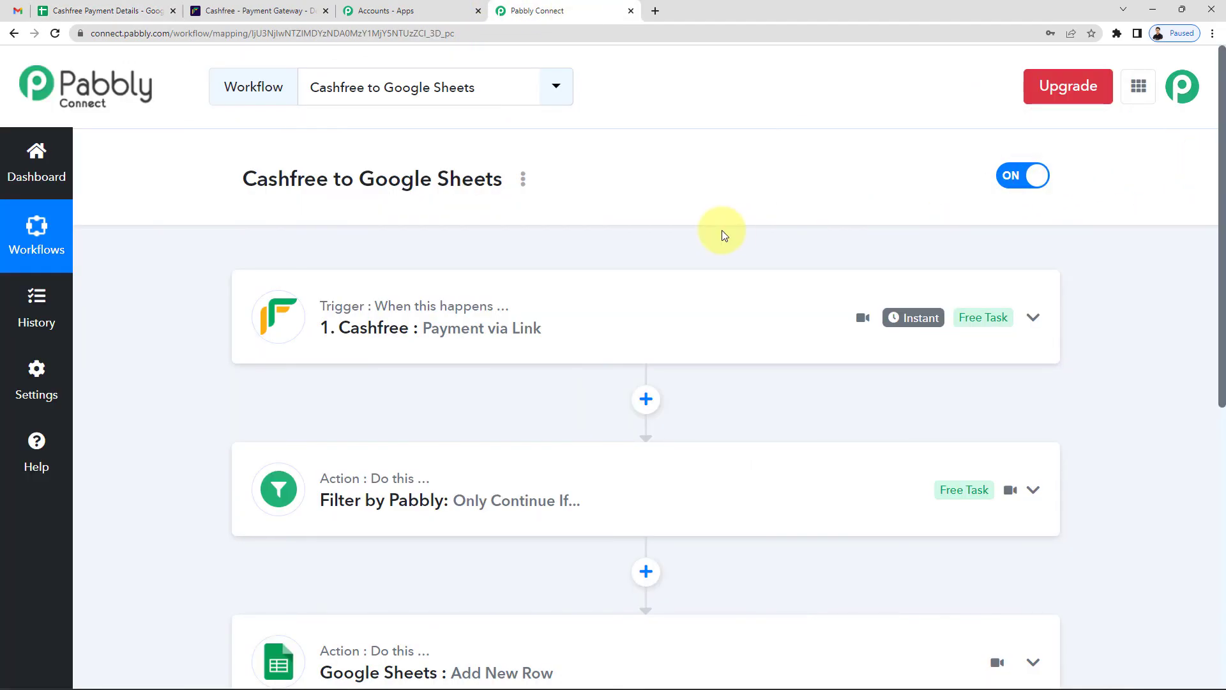